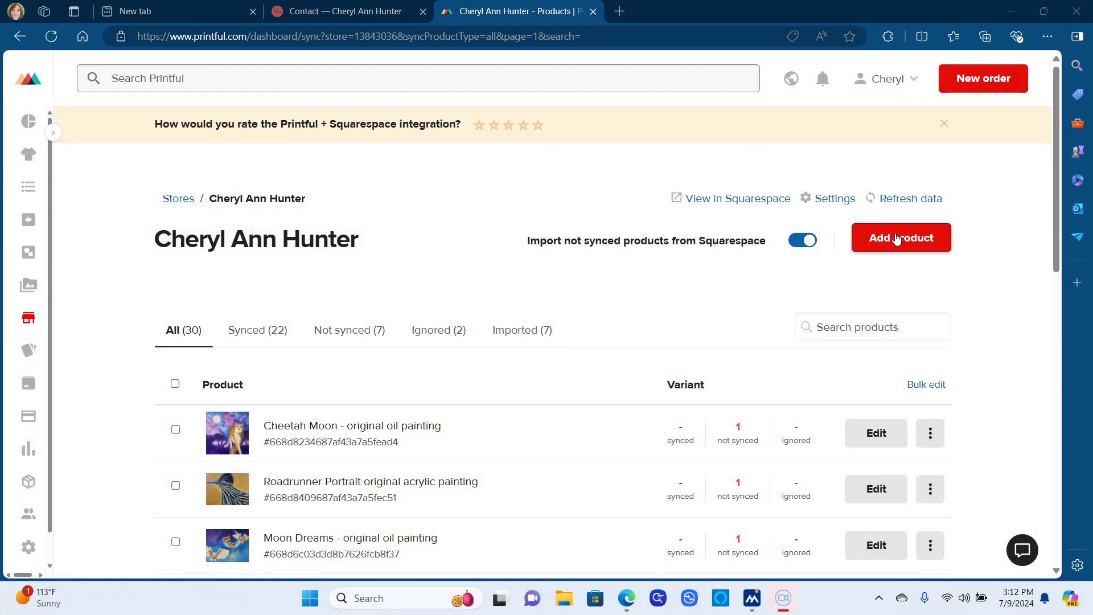
# Add a new product and pick the Canvas (in) card under Home & living > Wall art.
pyautogui.click(897, 238)
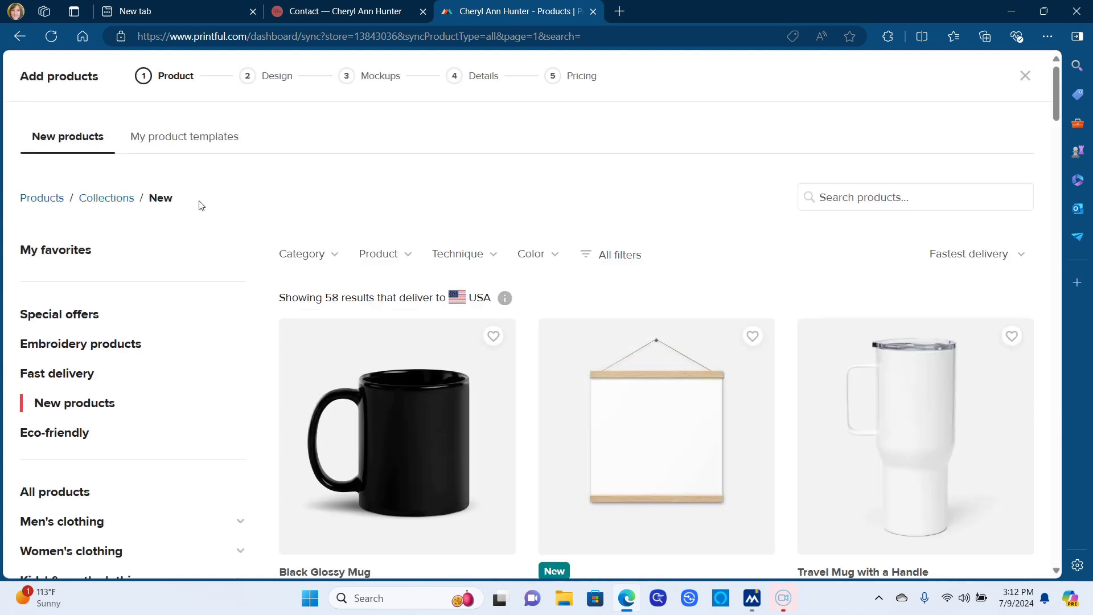
pyautogui.click(43, 199)
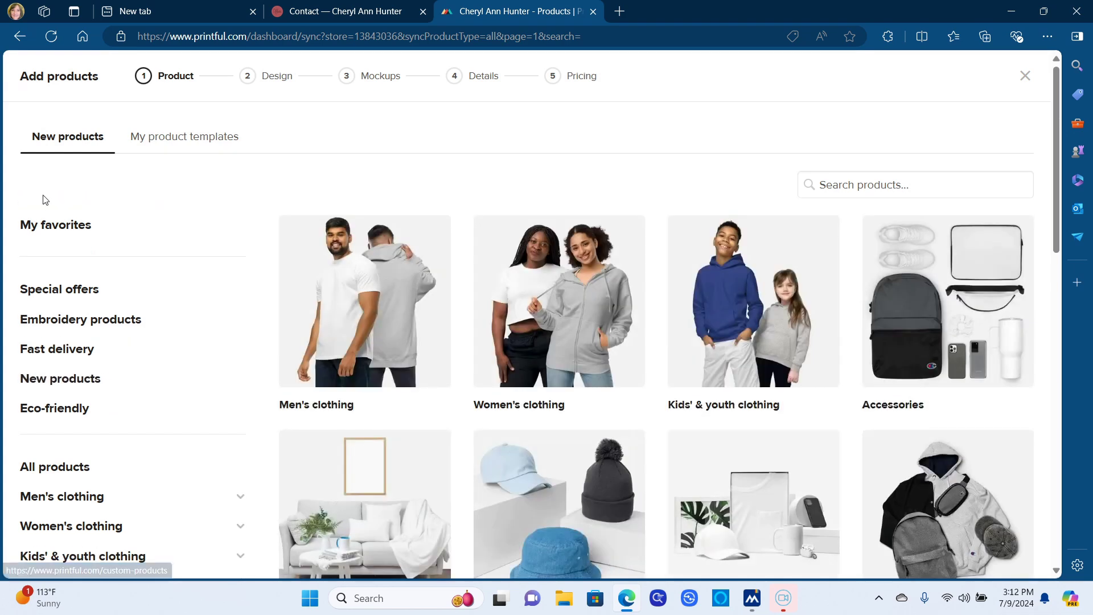
pyautogui.click(358, 515)
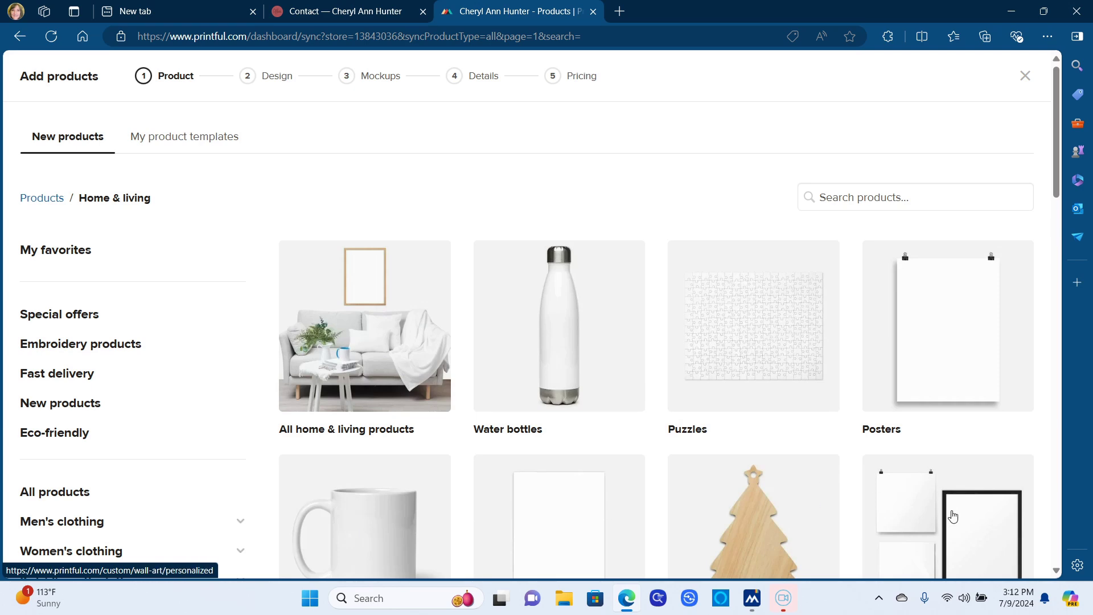
pyautogui.click(977, 525)
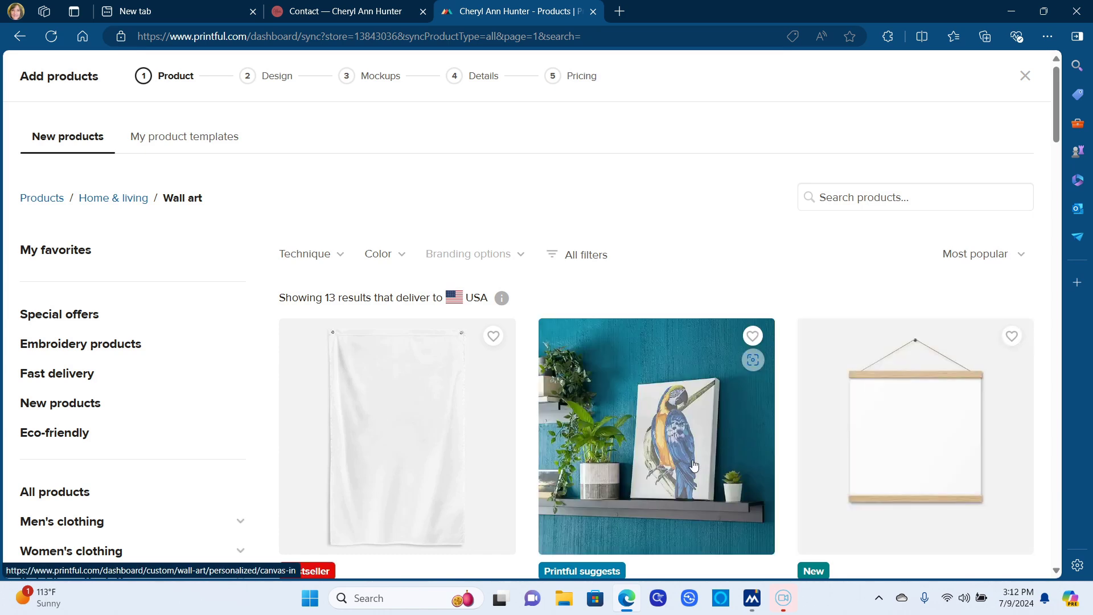
pyautogui.click(693, 466)
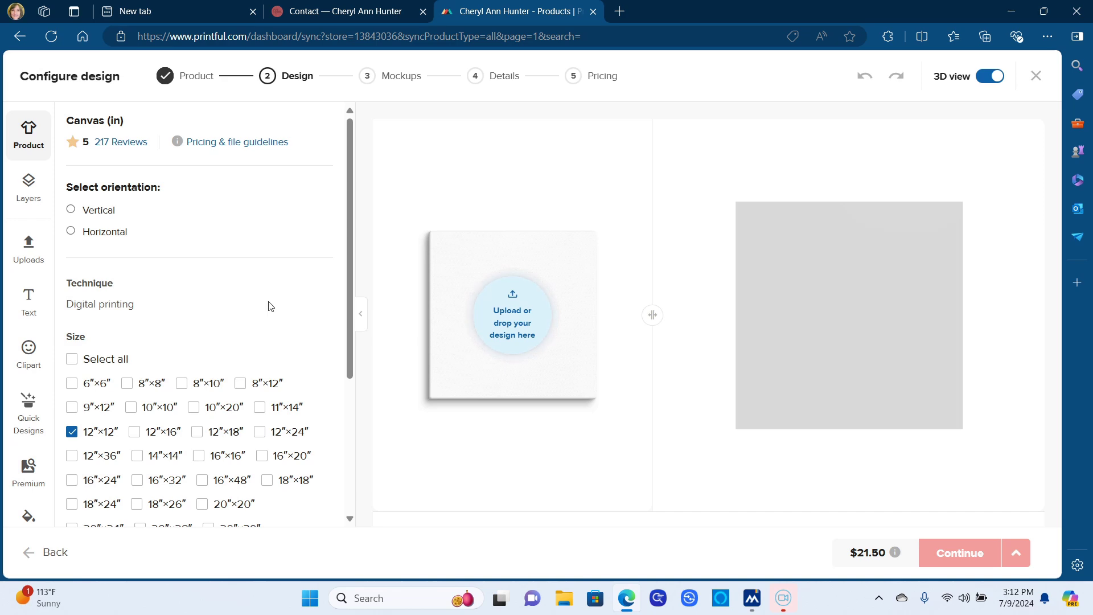
# Make the canvas horizontal and offer only the 8″×10″ size instead of 12″×12″.
pyautogui.click(121, 233)
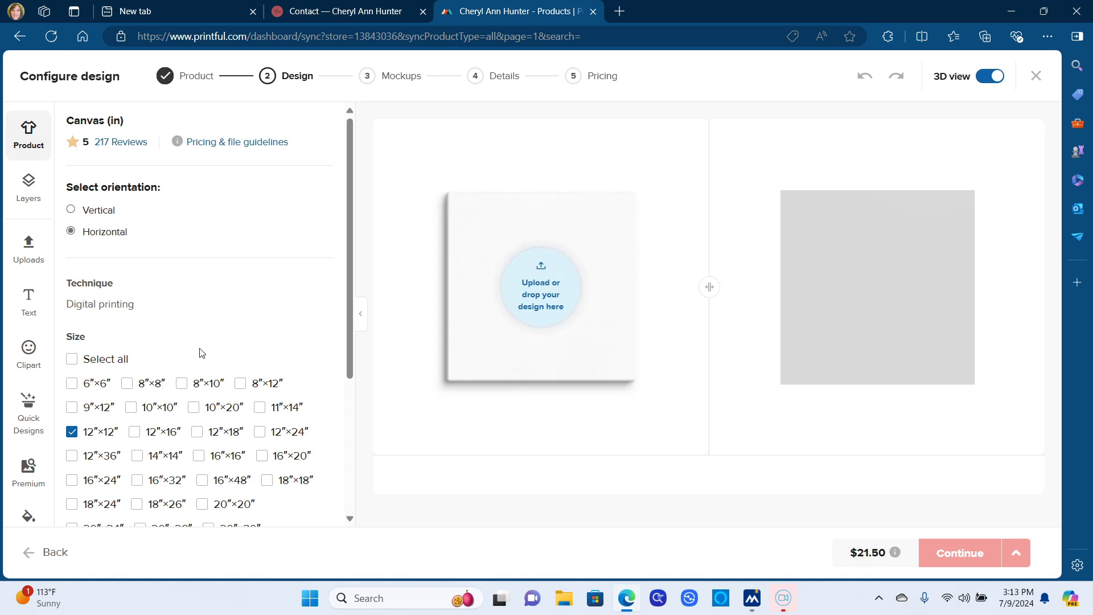
pyautogui.click(188, 384)
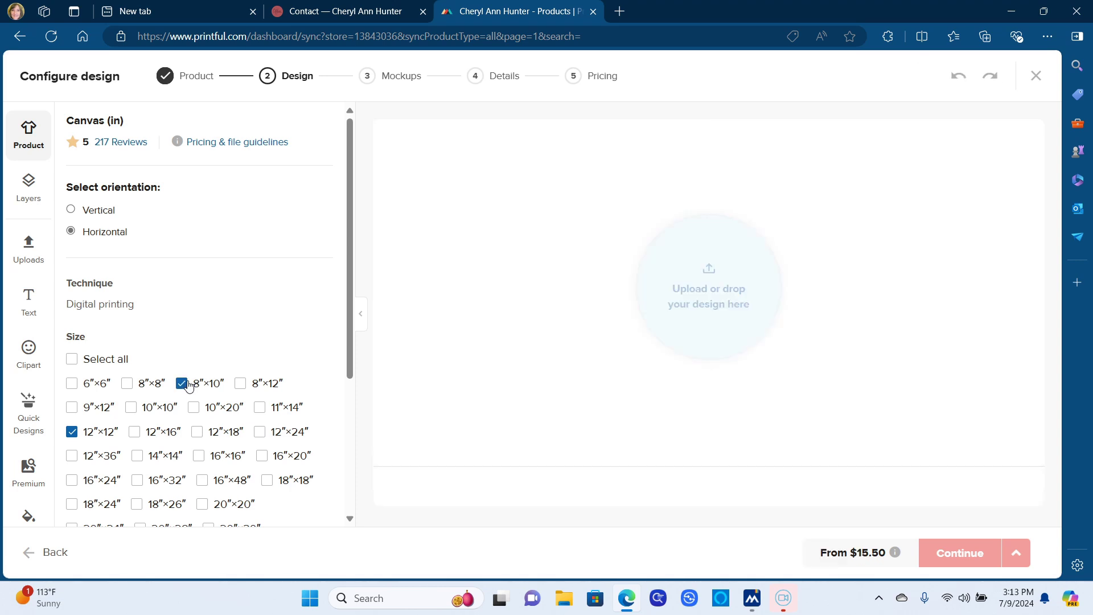
pyautogui.click(72, 434)
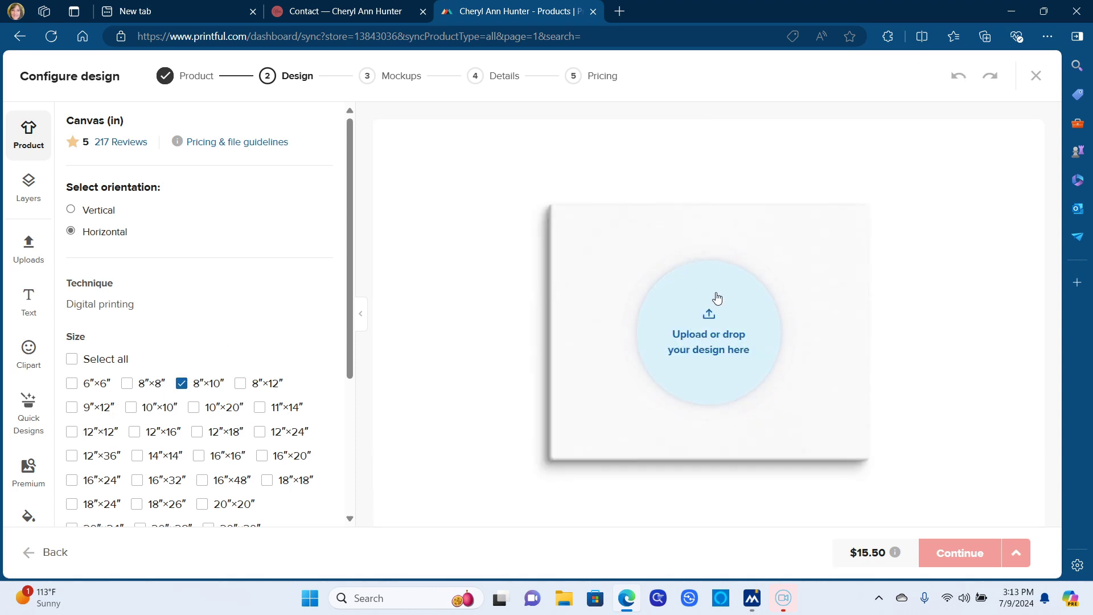
pyautogui.click(709, 328)
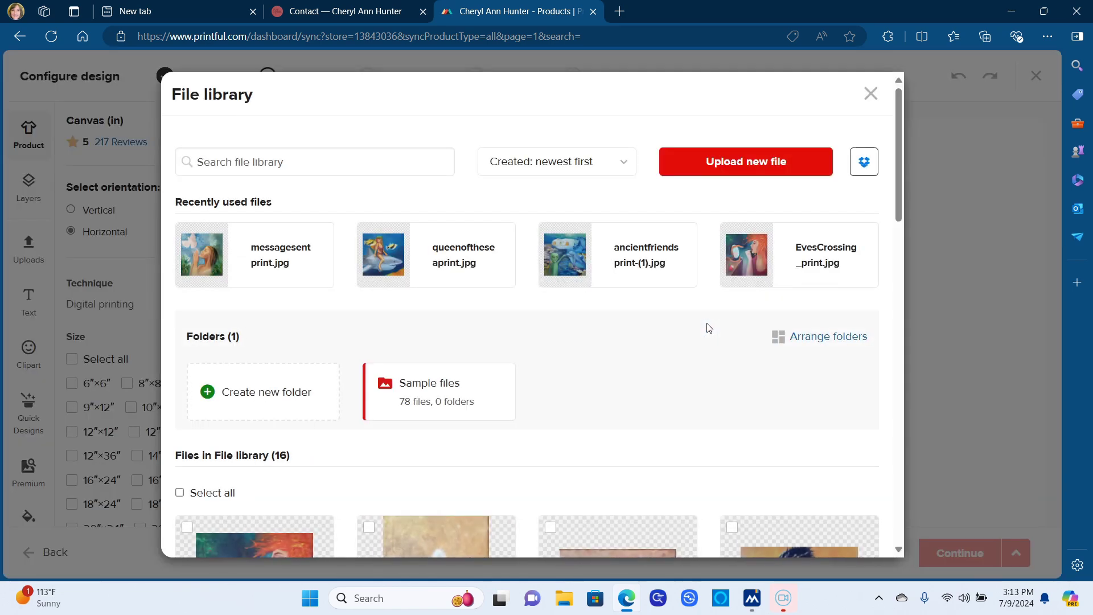
# Start uploading a new file and browse to the Pictures > Art folder.
pyautogui.click(740, 163)
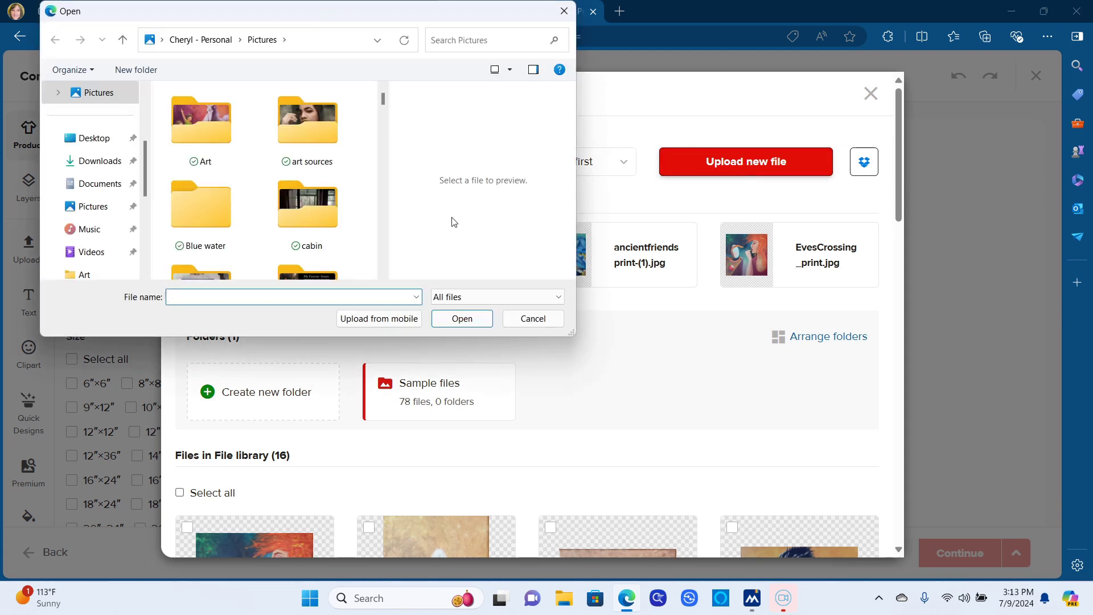
pyautogui.click(105, 209)
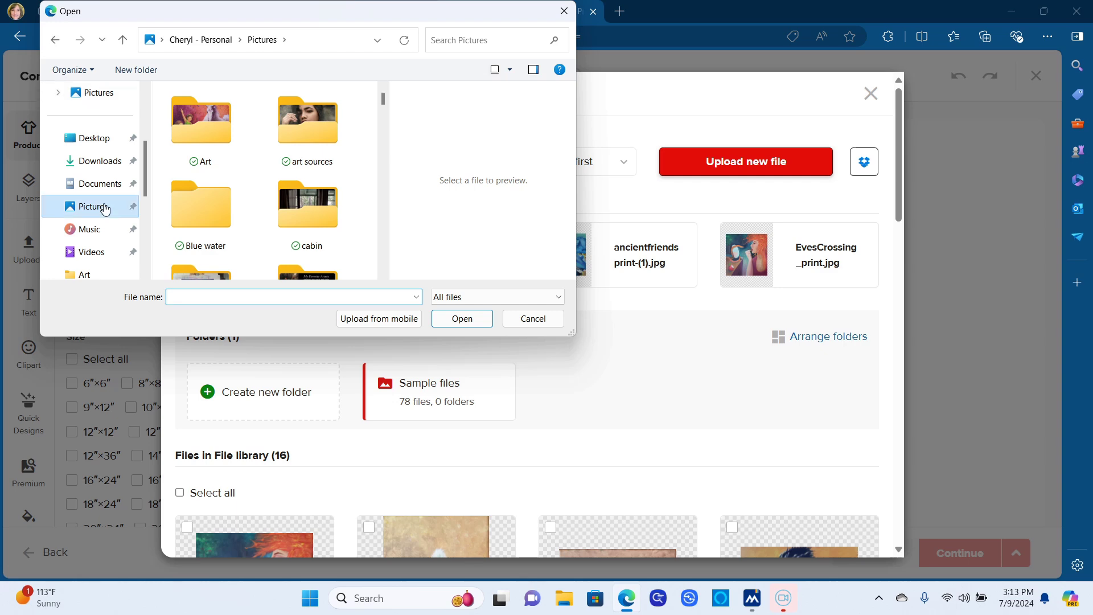
pyautogui.doubleClick(224, 140)
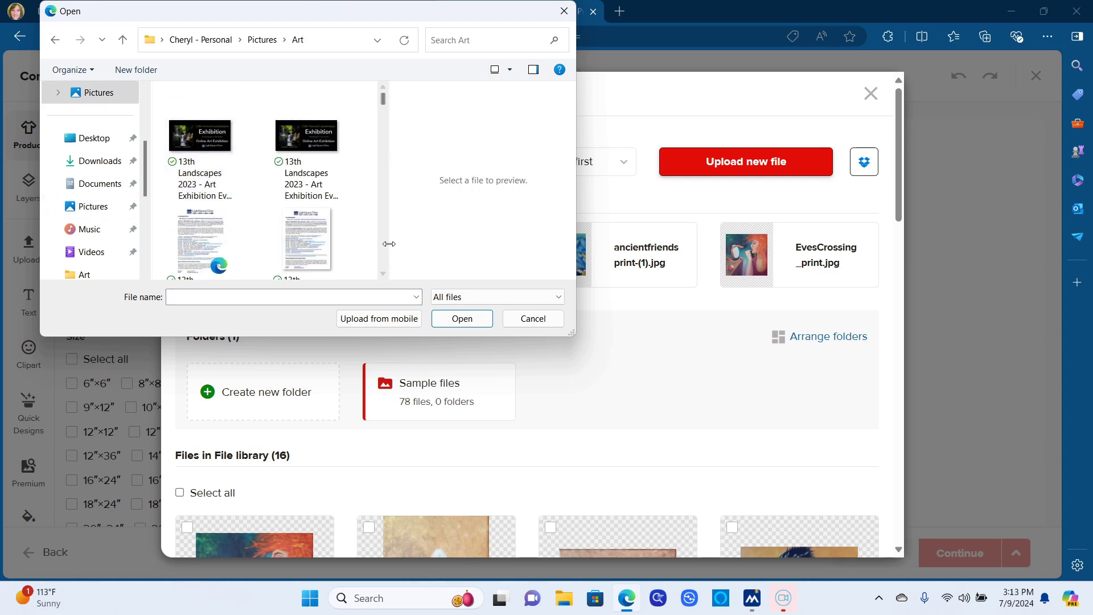
pyautogui.scroll(-2, 382, 245)
pyautogui.scroll(-5, 381, 245)
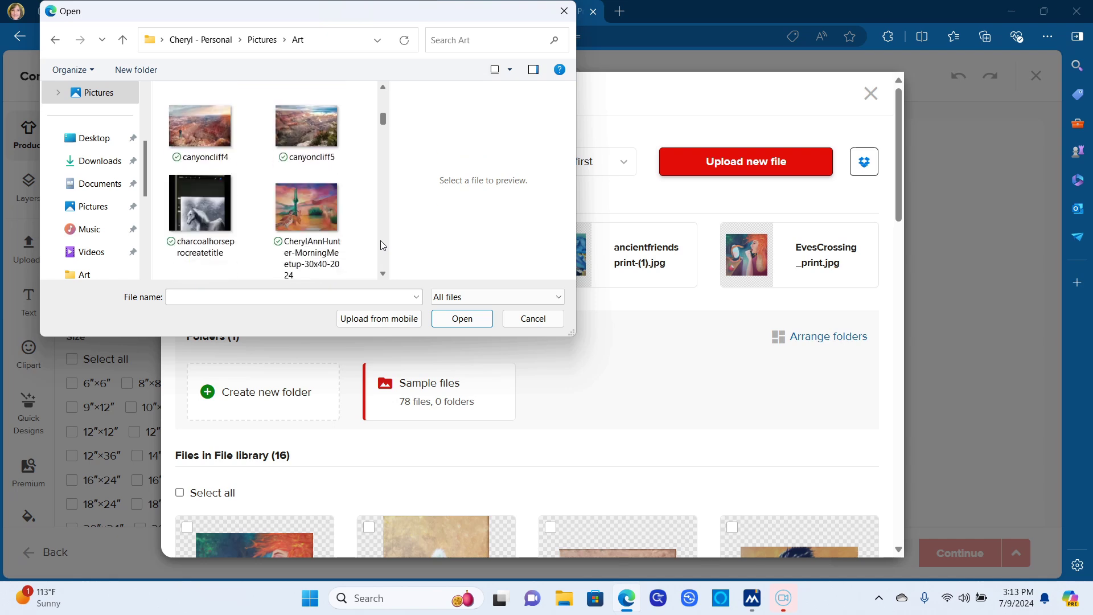
pyautogui.scroll(-2, 381, 245)
pyautogui.scroll(-10, 382, 245)
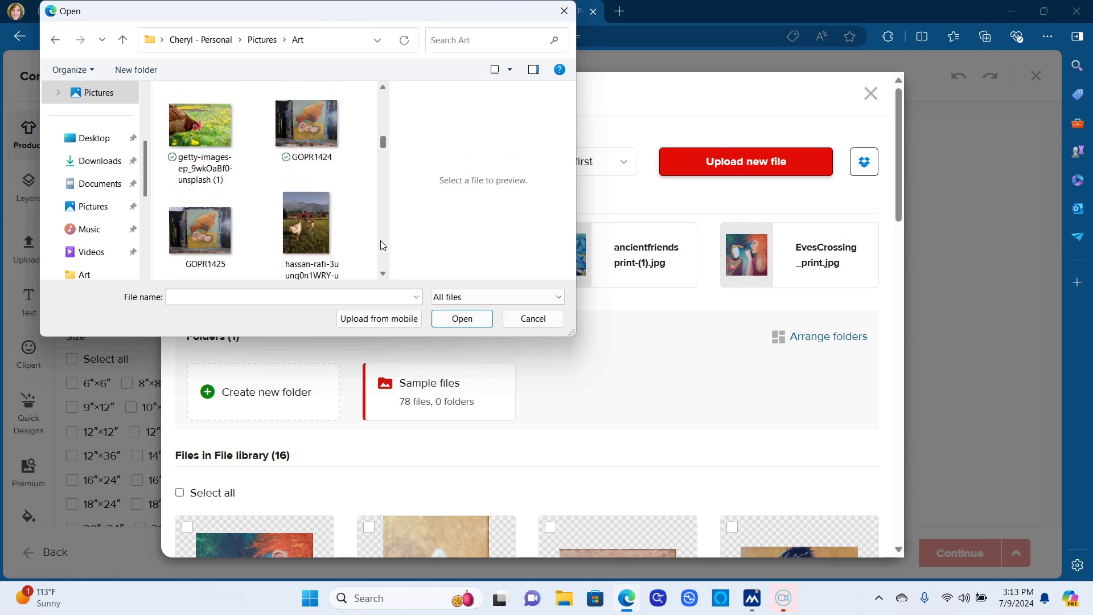
pyautogui.scroll(-5, 381, 245)
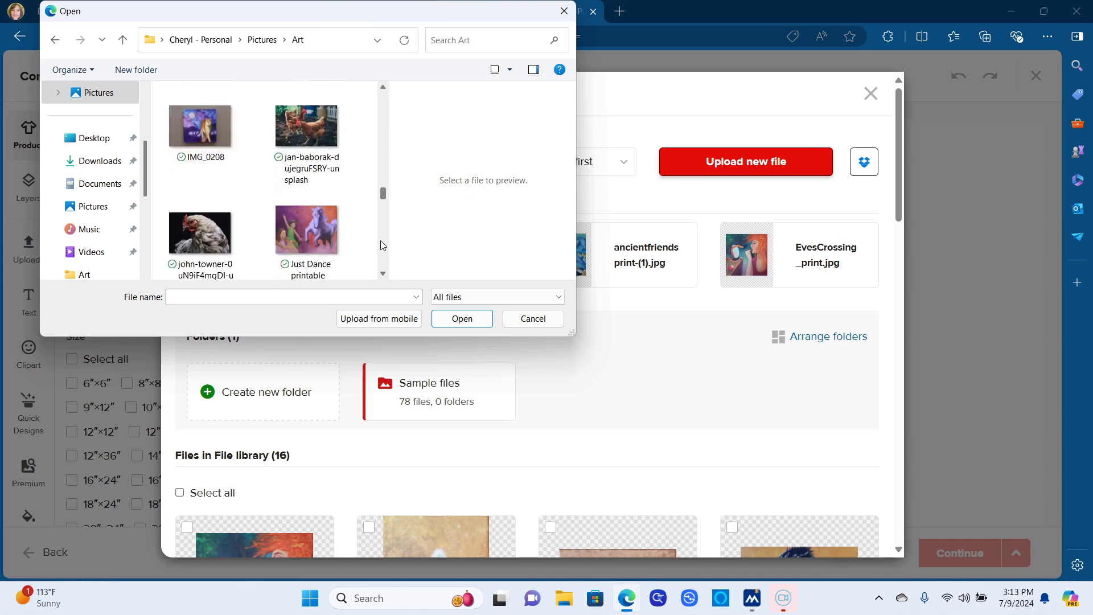
# Upload justdance_print.jpg and apply it to the 8″×10″ canvas.
pyautogui.click(382, 274)
pyautogui.click(383, 274)
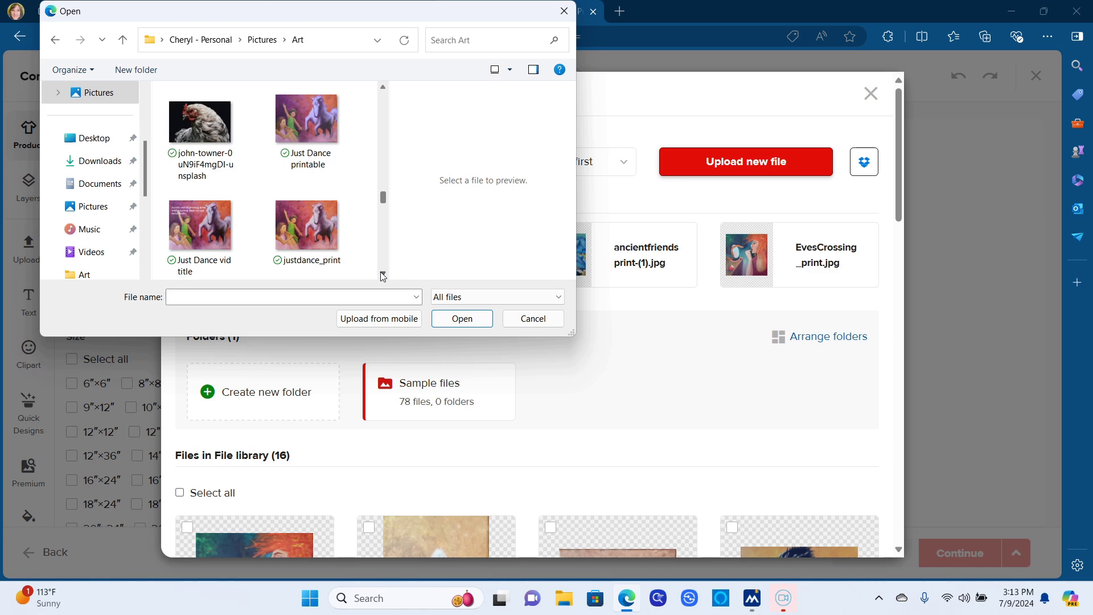
pyautogui.click(310, 227)
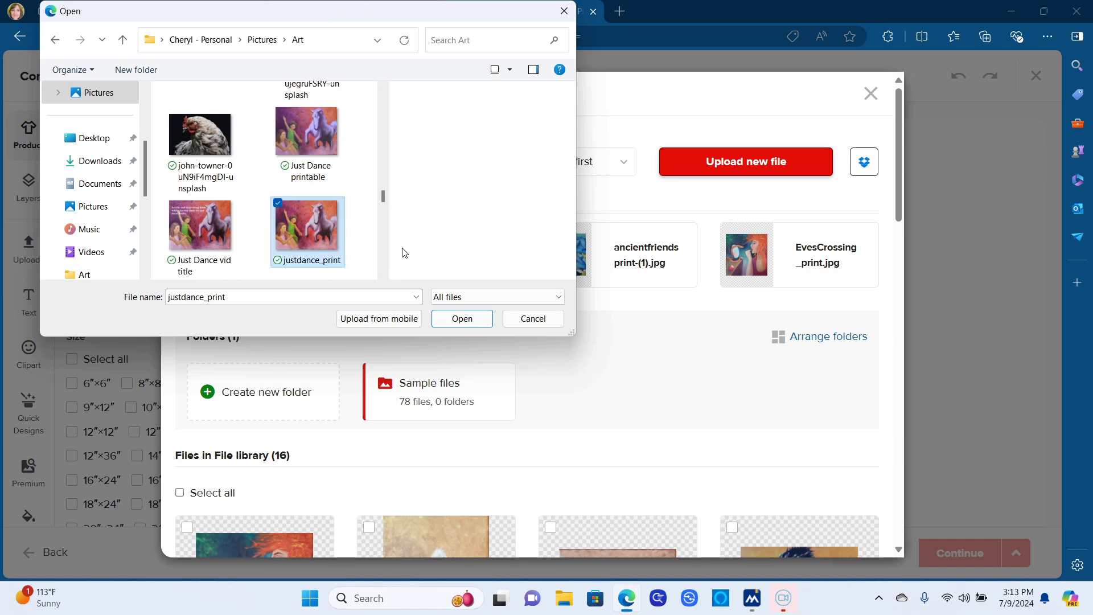
pyautogui.click(463, 319)
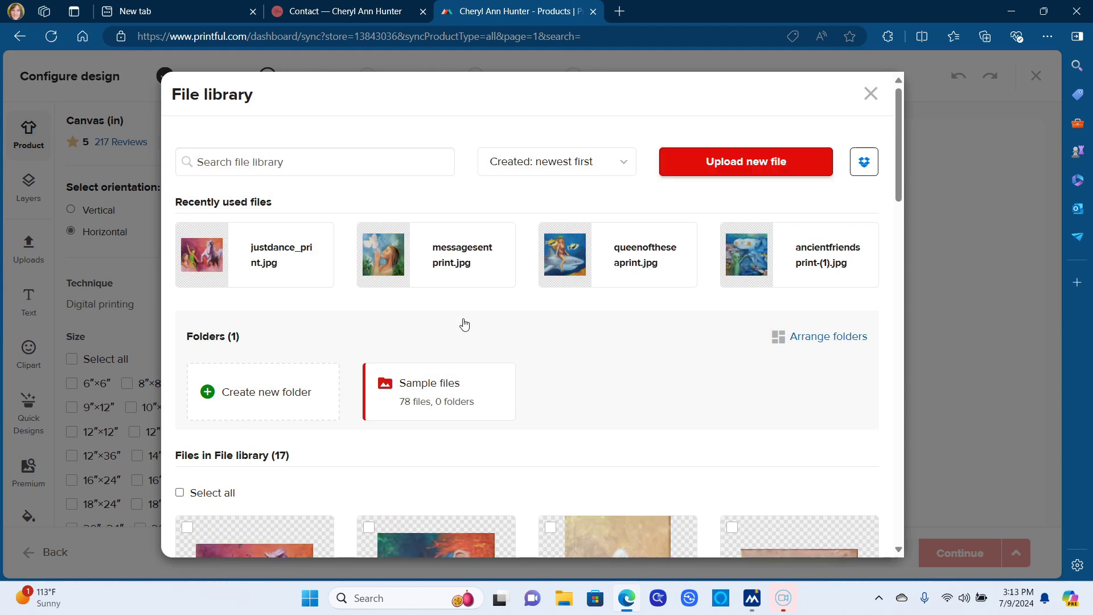
pyautogui.moveTo(257, 271)
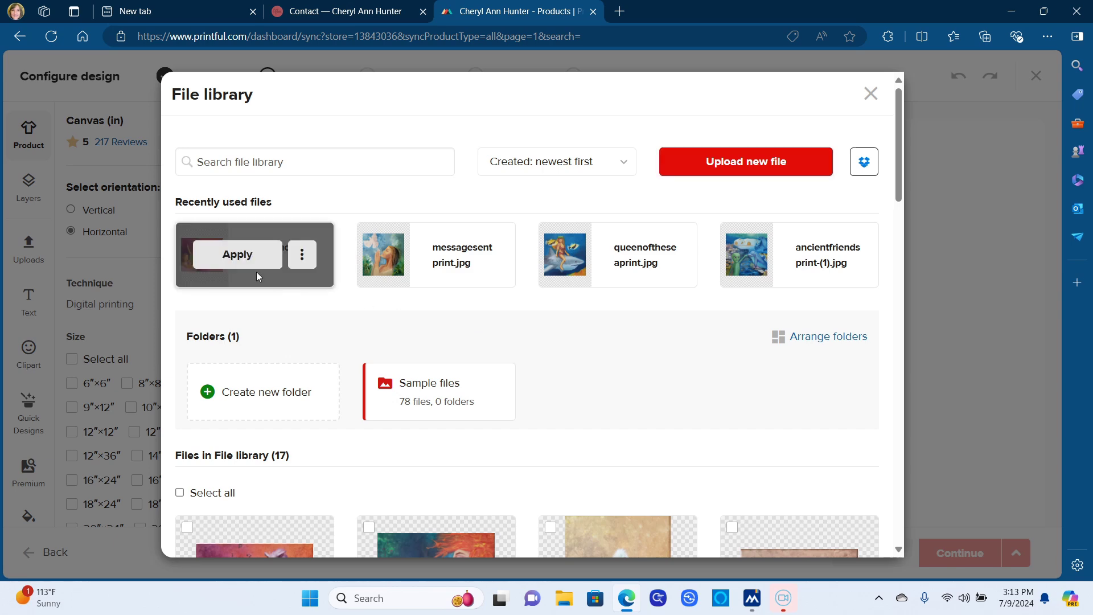
pyautogui.click(242, 258)
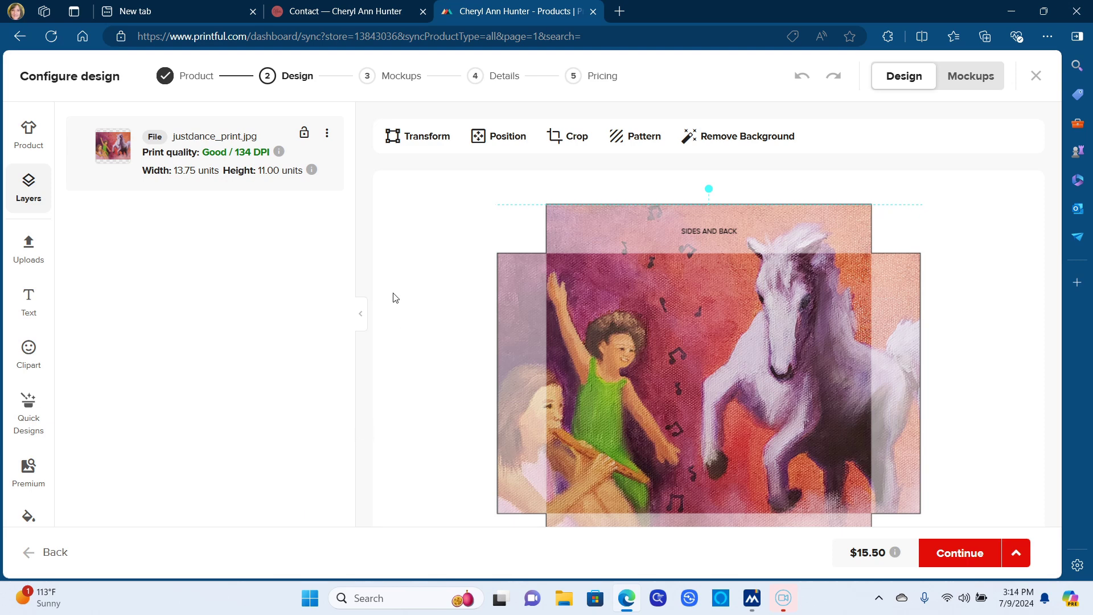
# Set the artwork height to 8.00 so it fills the canvas at 10.00 × 8.00.
pyautogui.click(408, 142)
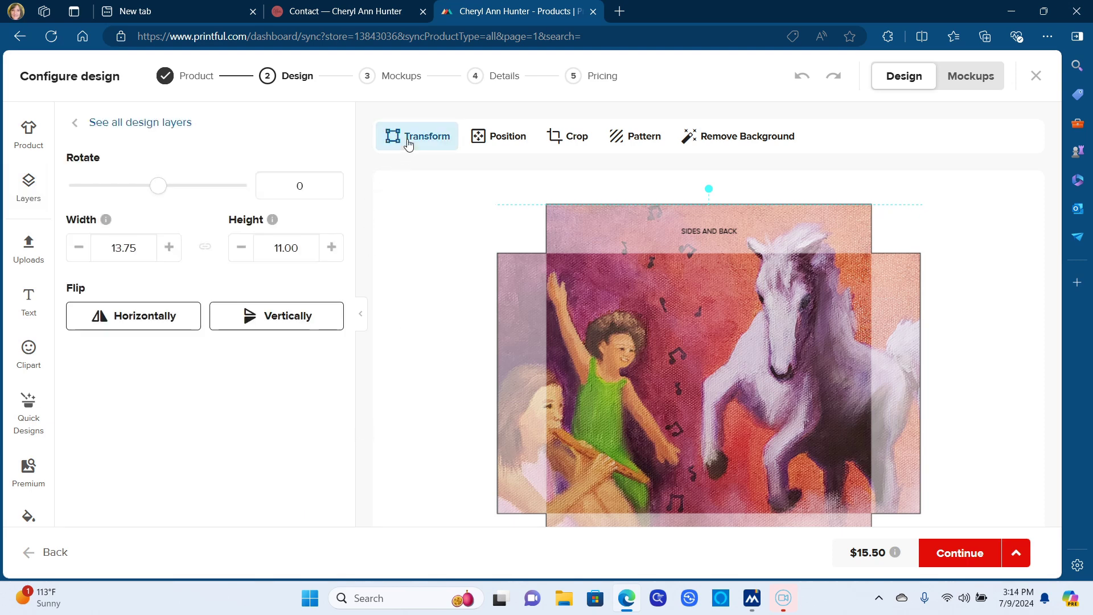
pyautogui.click(282, 247)
pyautogui.press('BackSpace')
pyautogui.press('Delete')
pyautogui.write('8')
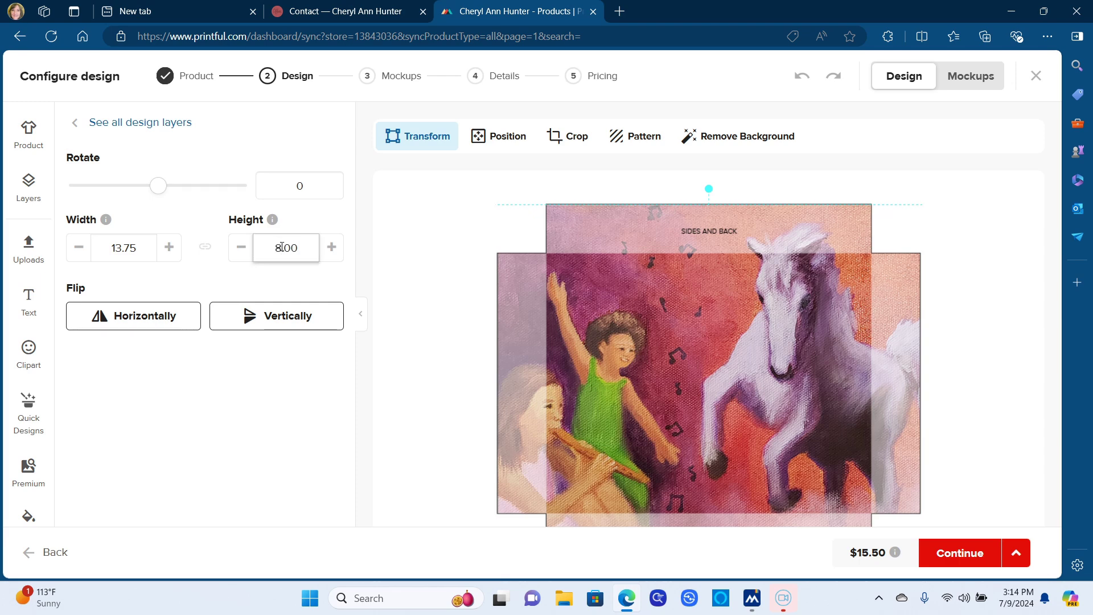
pyautogui.click(180, 292)
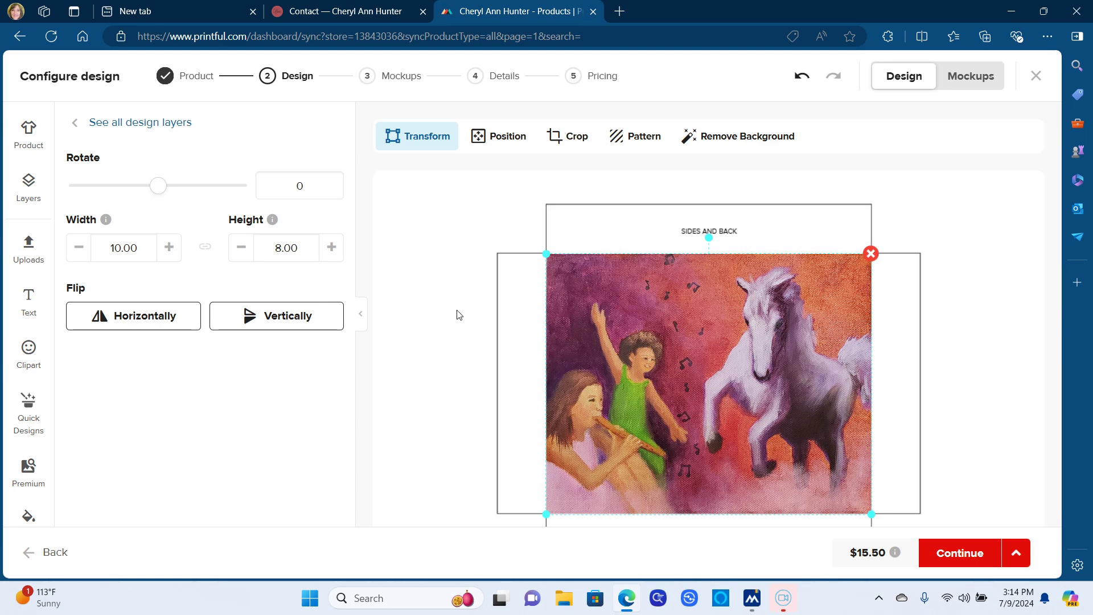
pyautogui.click(951, 557)
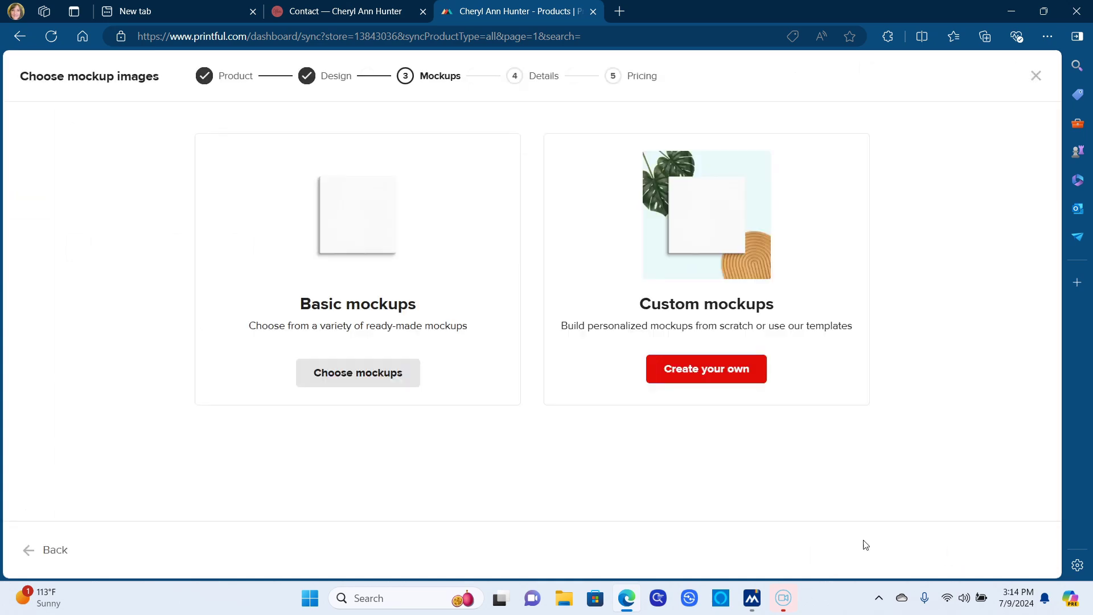
# Choose the plain canvas basic mockup instead of the brick wall as the main image.
pyautogui.click(389, 376)
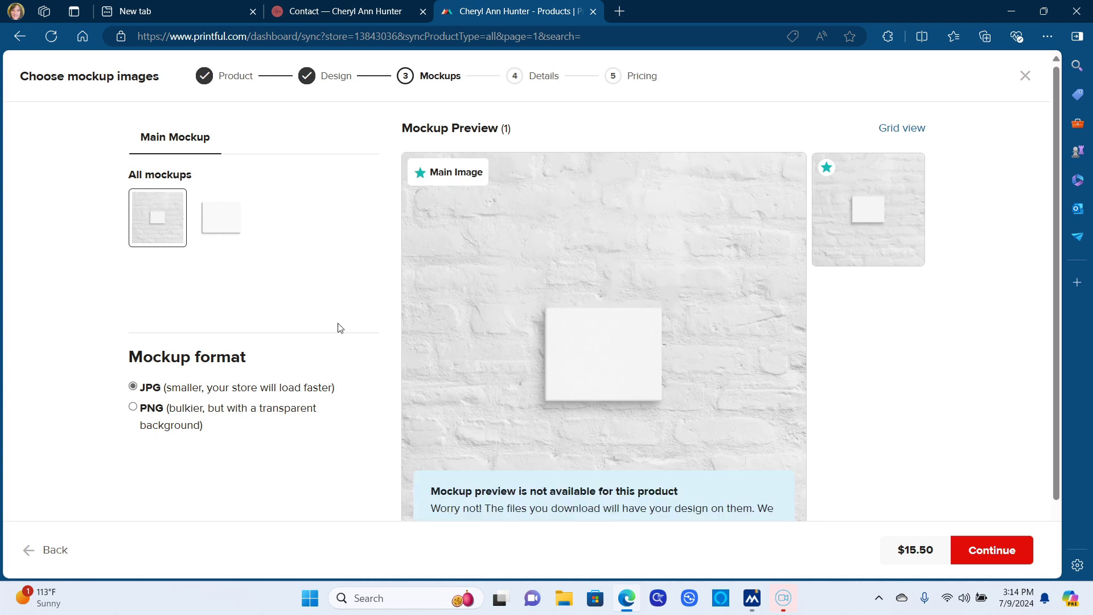
pyautogui.click(225, 238)
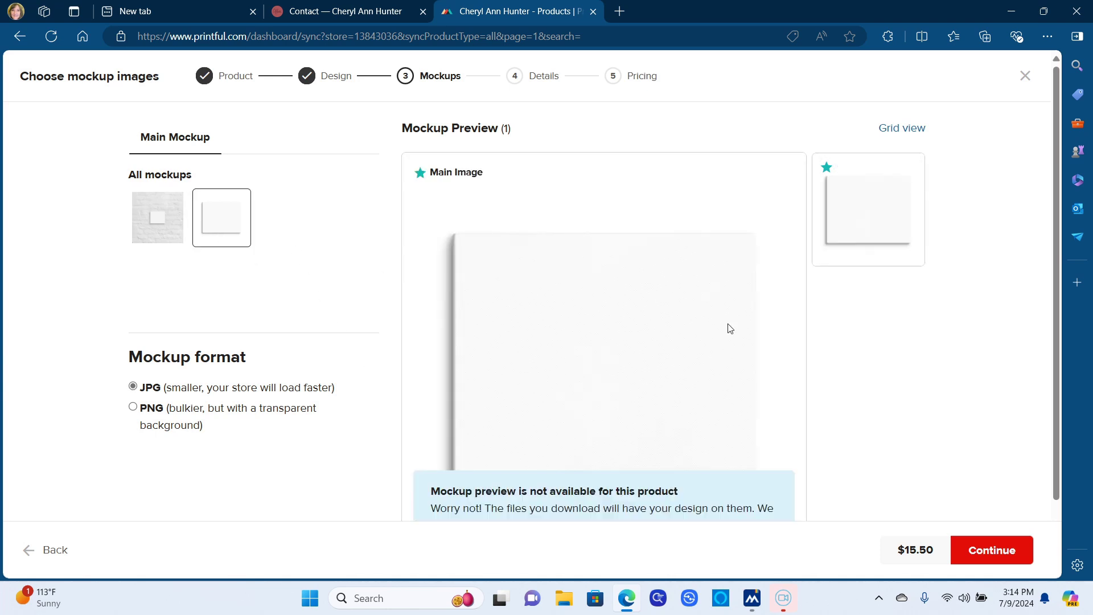
pyautogui.click(1006, 558)
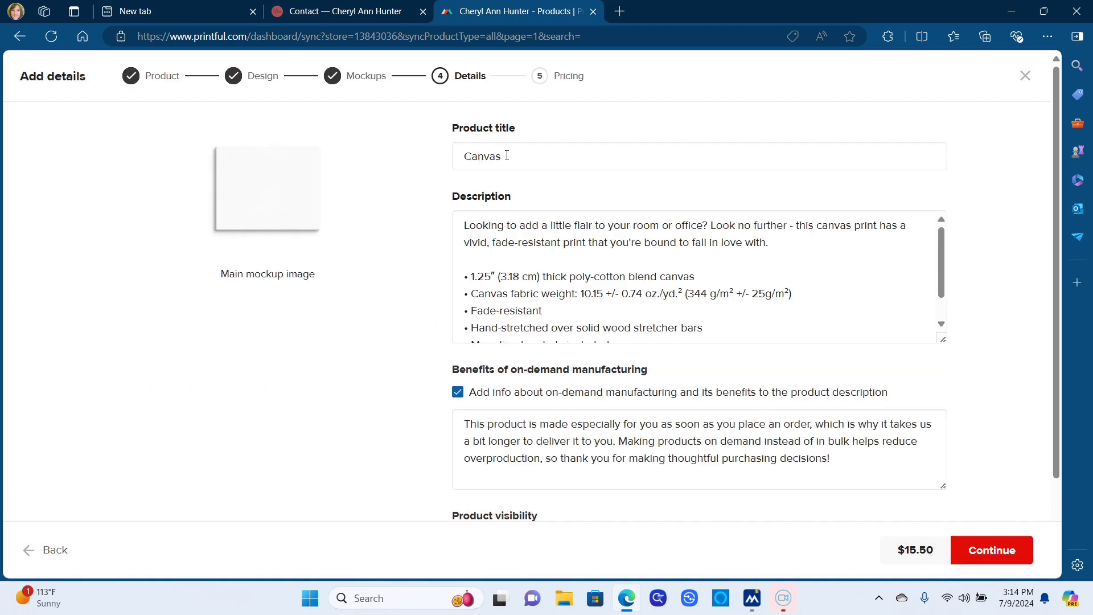
# Retitle the product 'Just Dance - canvas print' and select the description's opening sentence.
pyautogui.moveTo(506, 155); pyautogui.dragTo(418, 162)
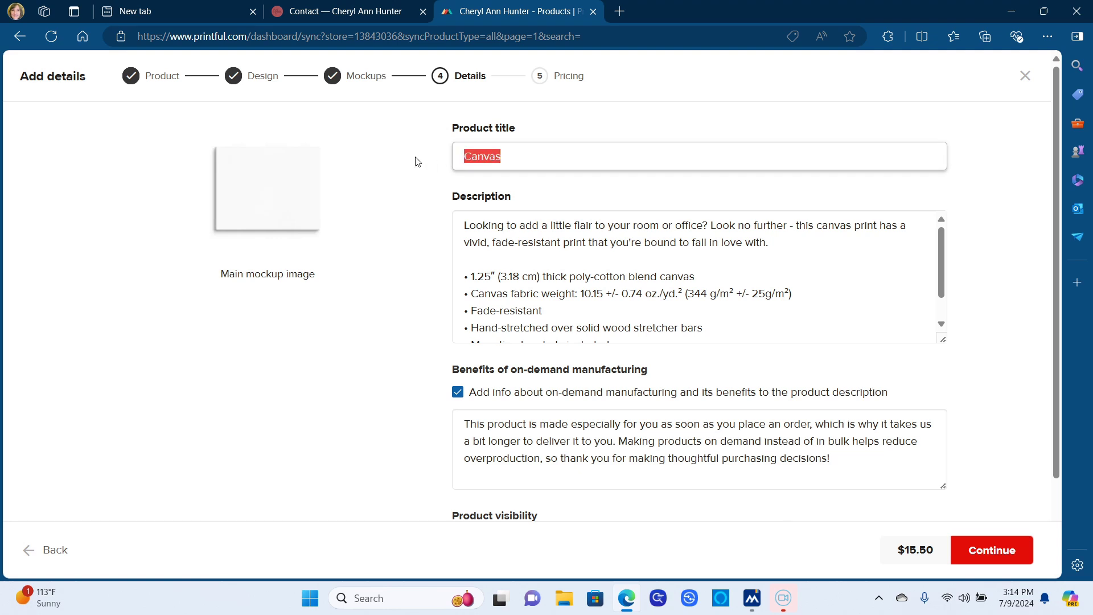
pyautogui.write('Just Dance -')
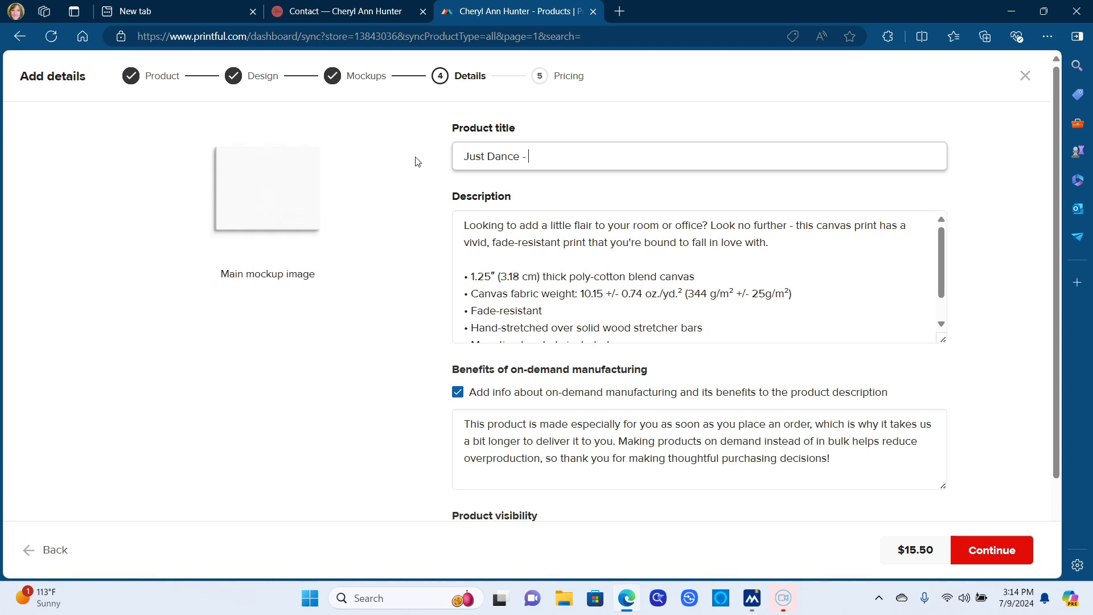
pyautogui.write(' canvas print')
pyautogui.click(465, 226)
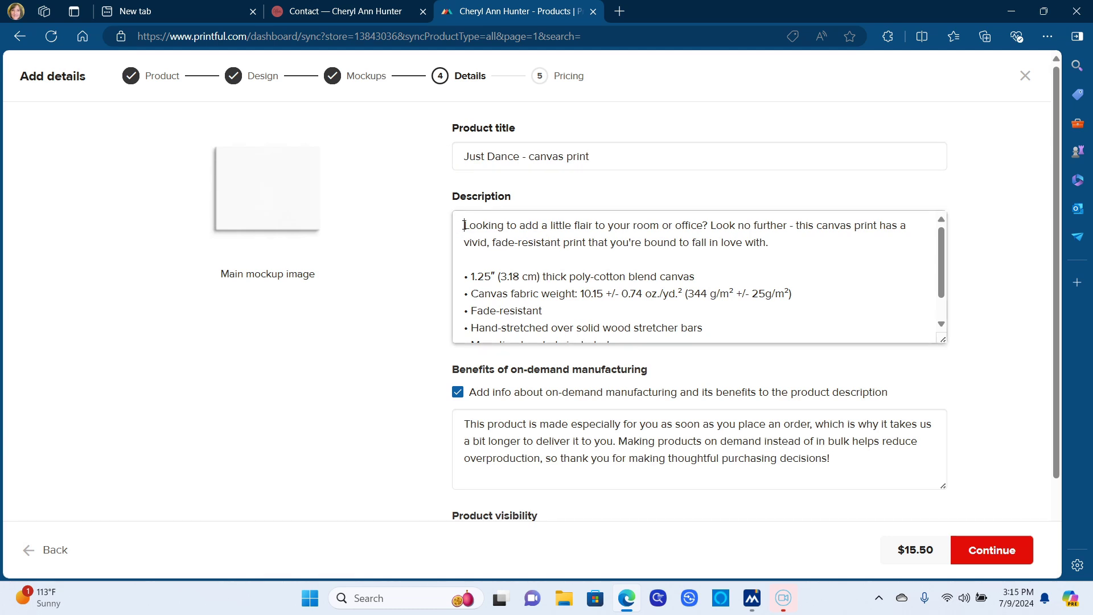
pyautogui.moveTo(465, 226); pyautogui.dragTo(786, 220)
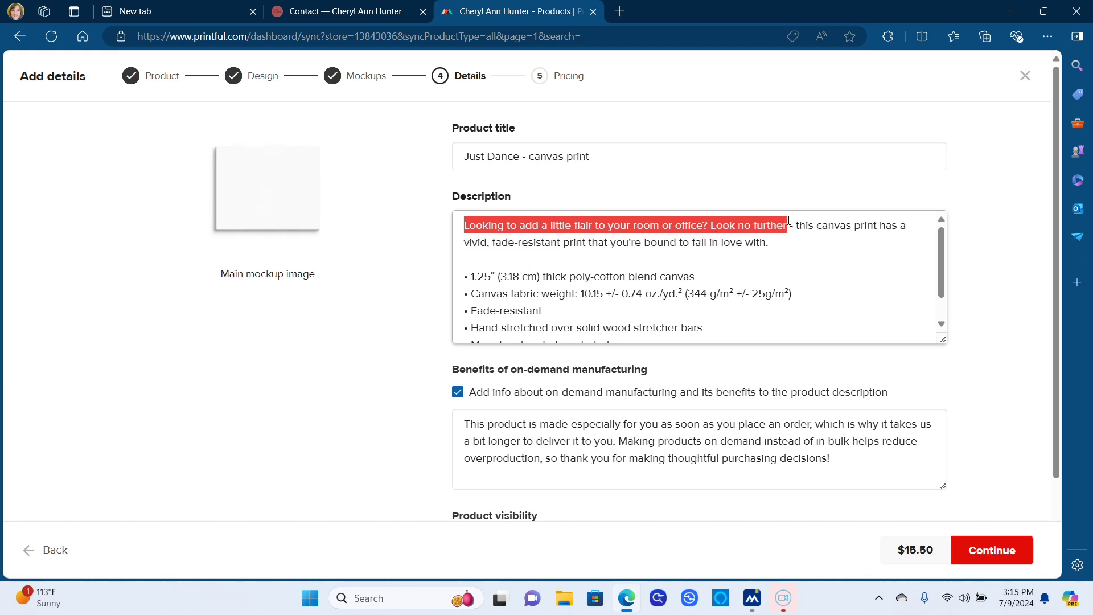
pyautogui.moveTo(789, 221); pyautogui.dragTo(789, 223)
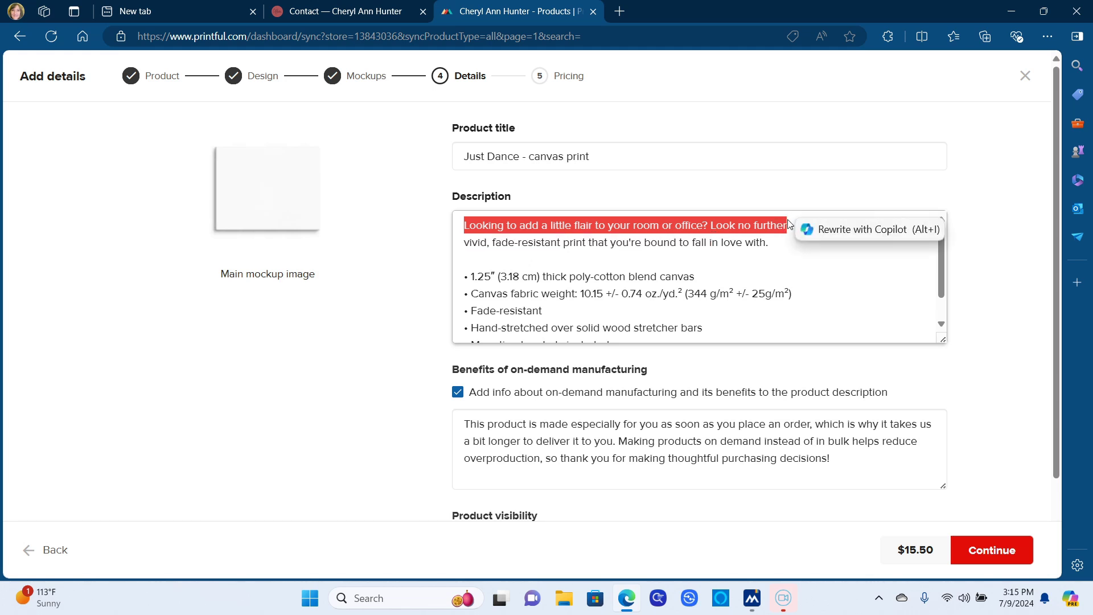
# Replace it with 'Fun print featuring two young girls playing music as their horse dances…' gift sentence.
pyautogui.write('Fun')
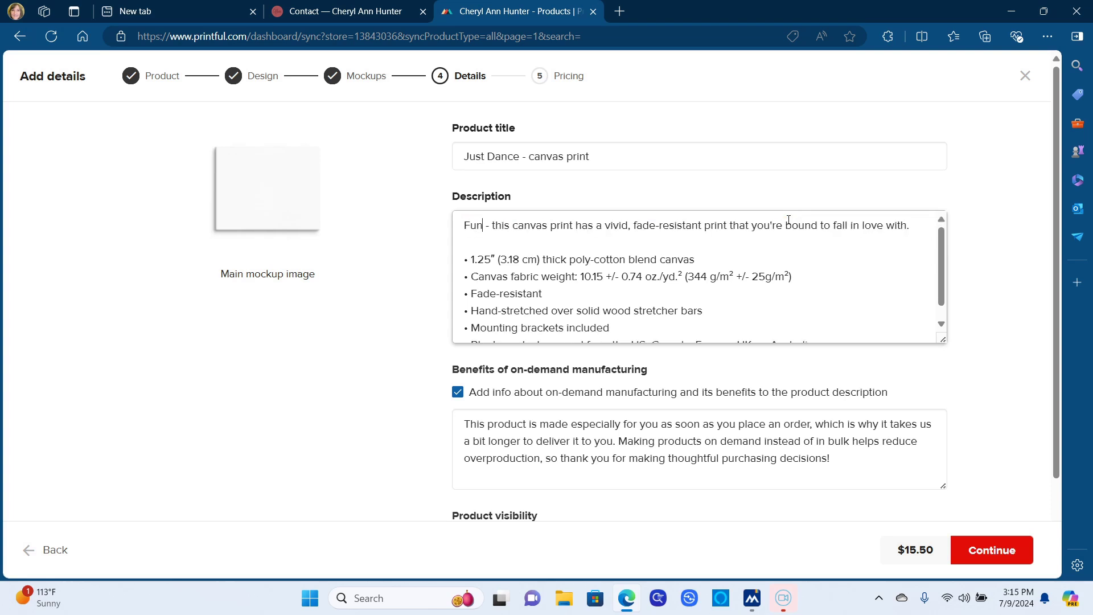
pyautogui.write(' print')
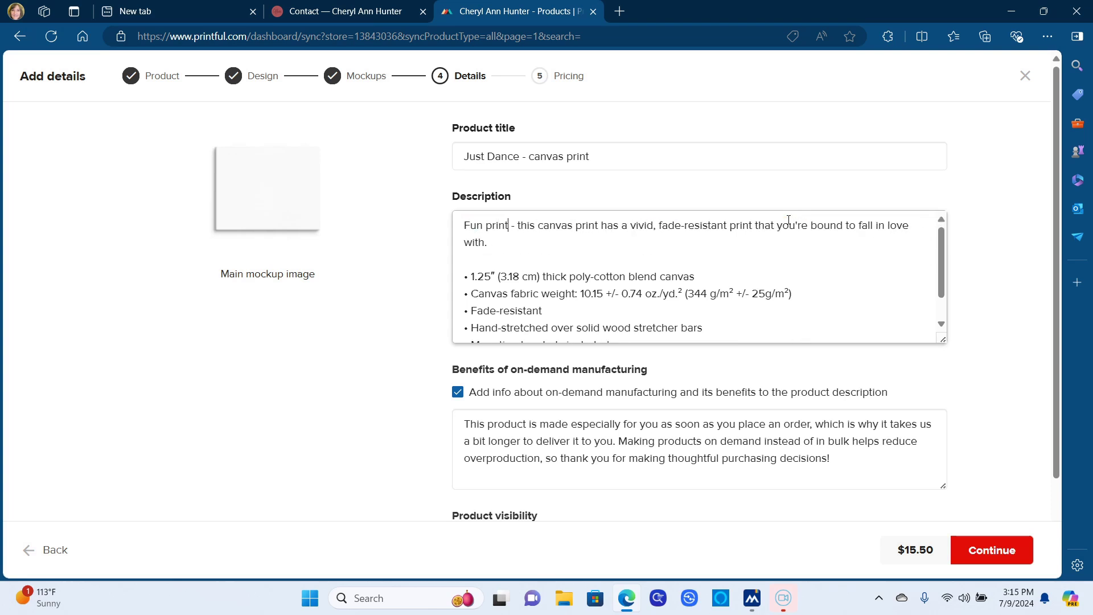
pyautogui.write(' featuring')
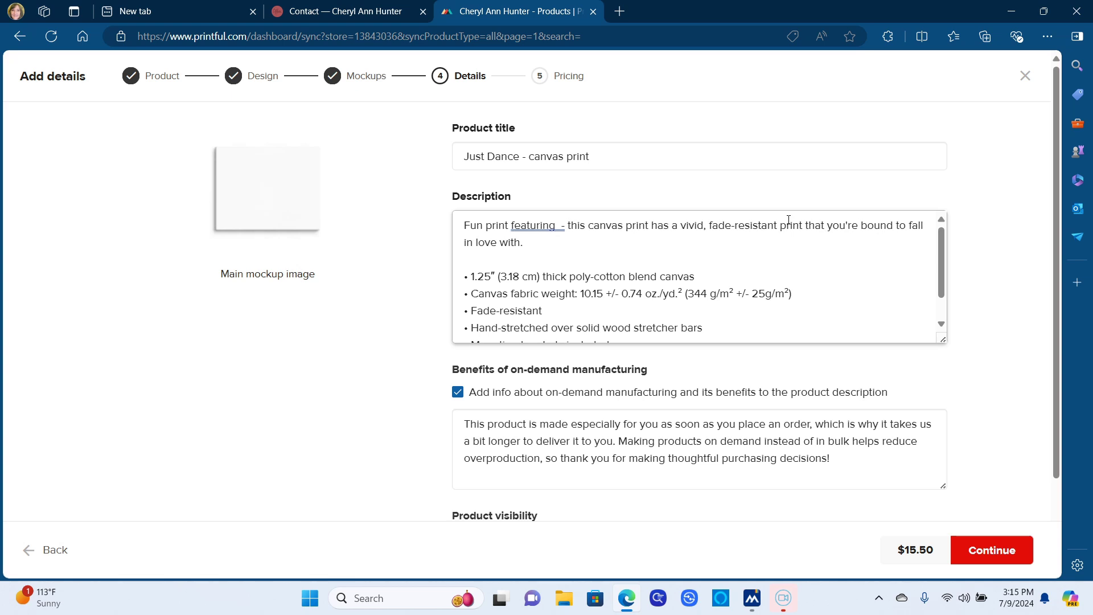
pyautogui.write(' play')
pyautogui.press('BackSpace')
pyautogui.press('BackSpace')
pyautogui.press('BackSpace')
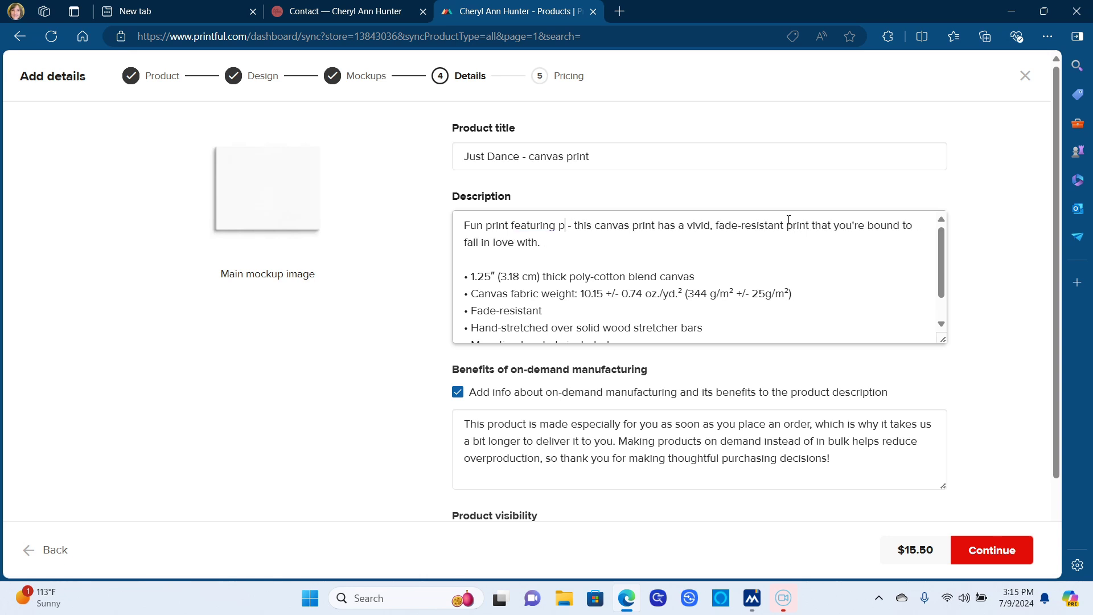
pyautogui.press('BackSpace')
pyautogui.write('two you')
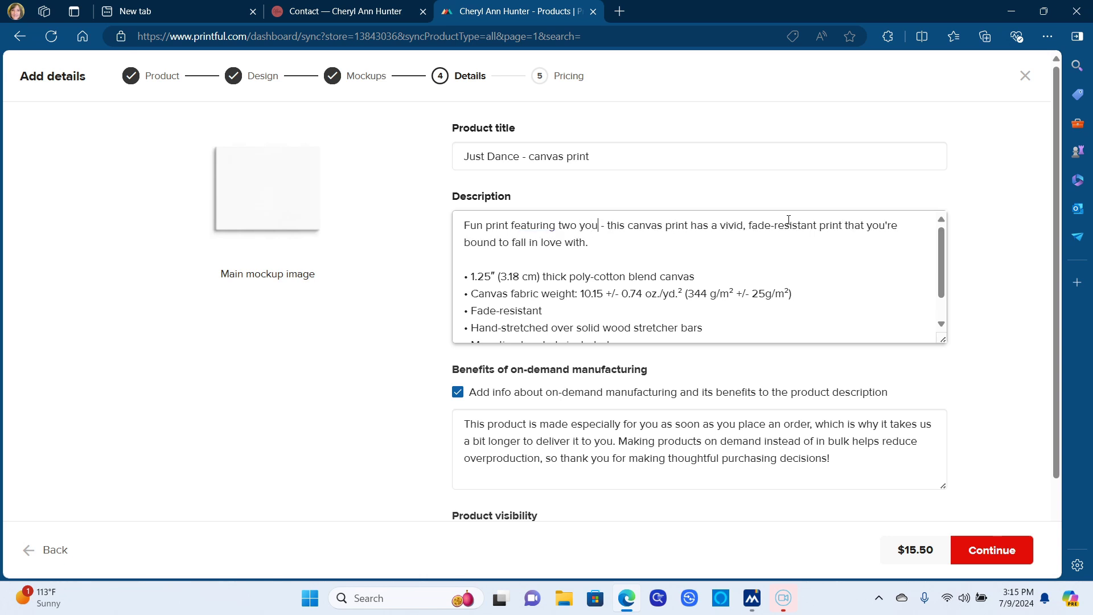
pyautogui.write('ng girls pl')
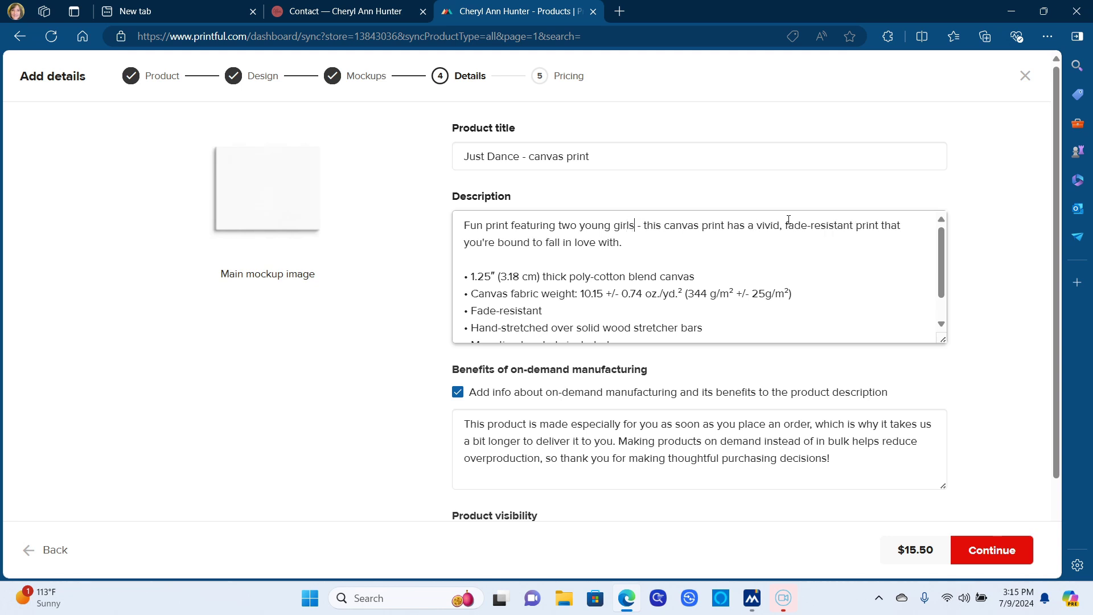
pyautogui.write('aying music')
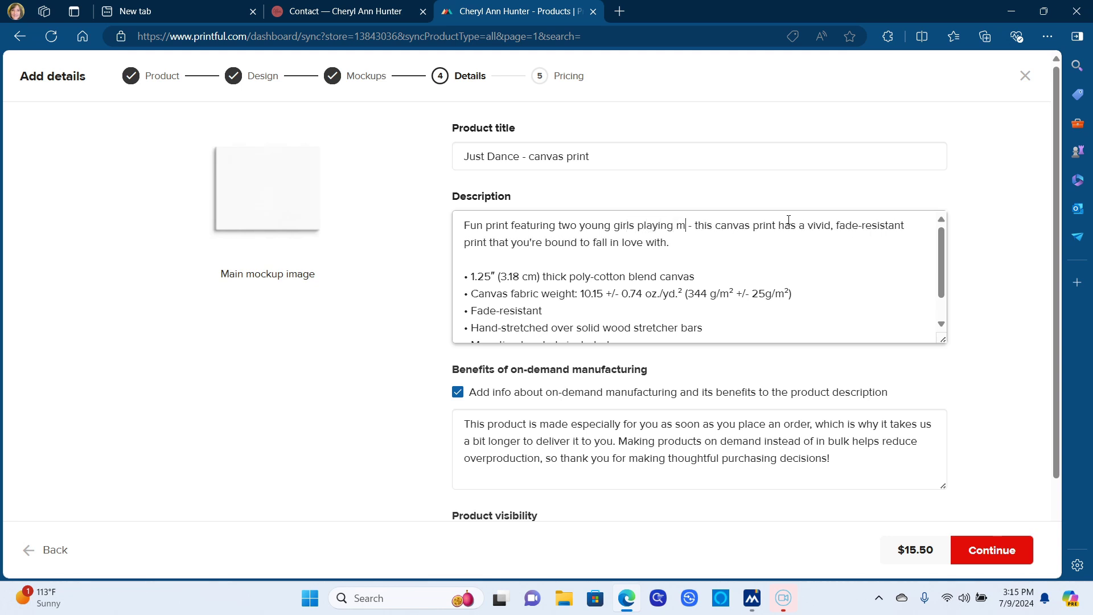
pyautogui.write(' and')
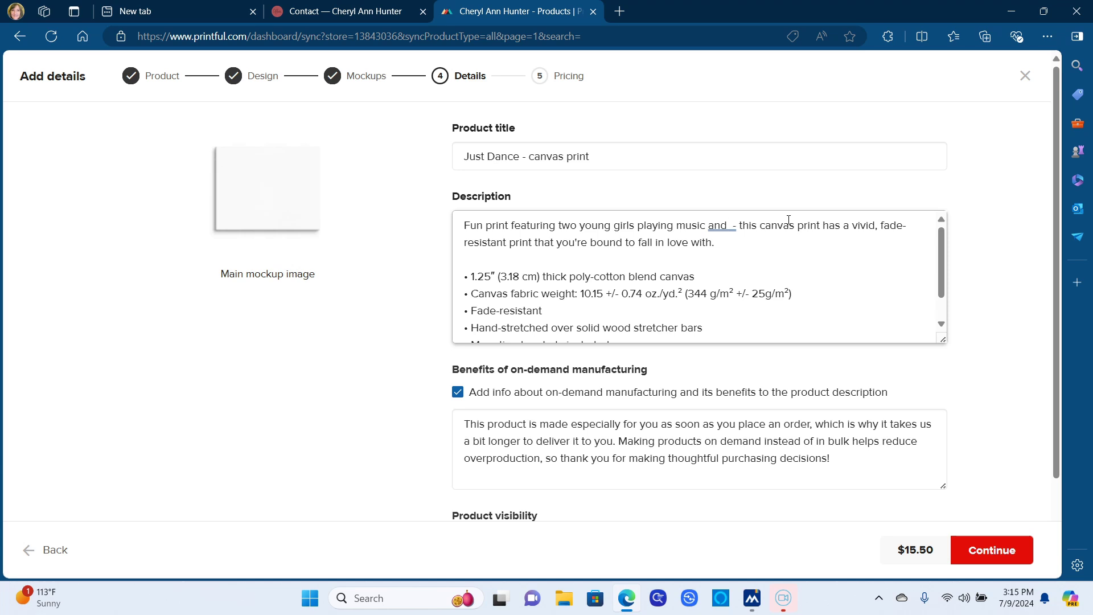
pyautogui.press('BackSpace')
pyautogui.press('BackSpace')
pyautogui.press('BackSpace')
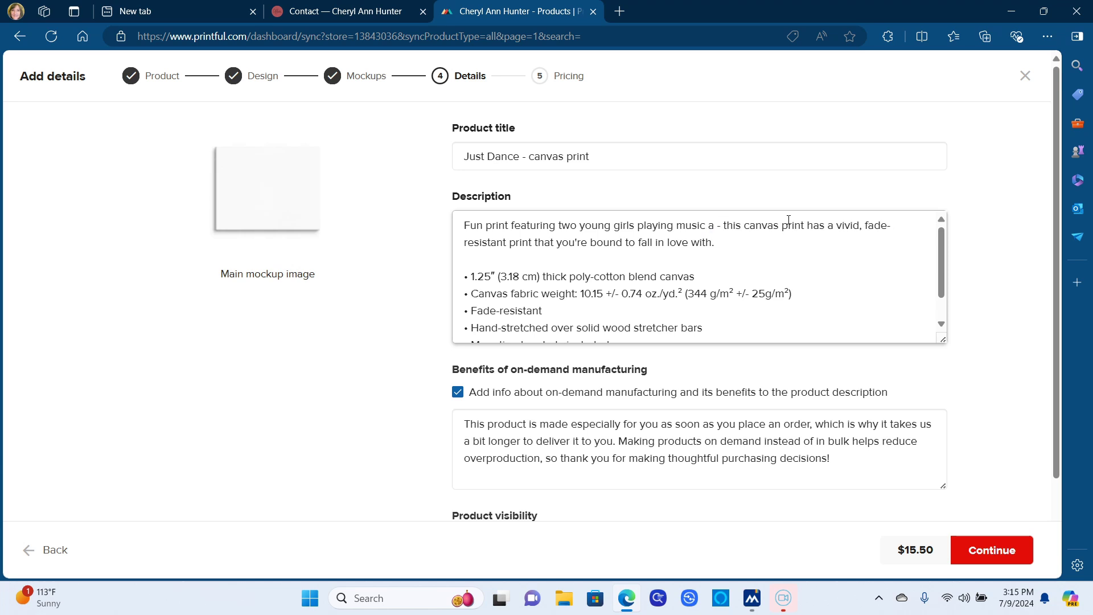
pyautogui.write('s their ')
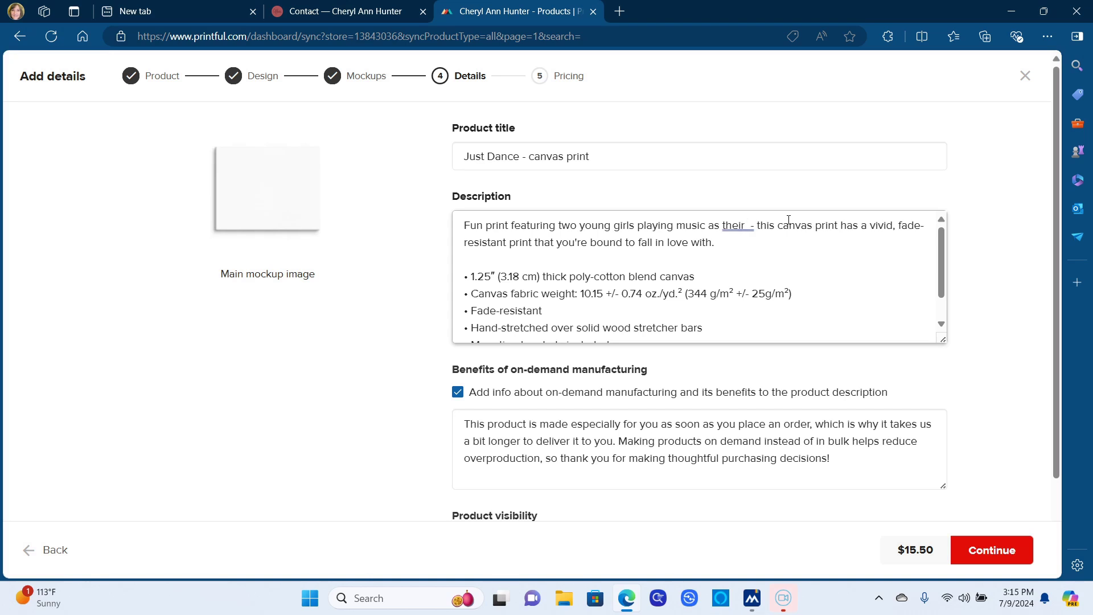
pyautogui.write('horse dances')
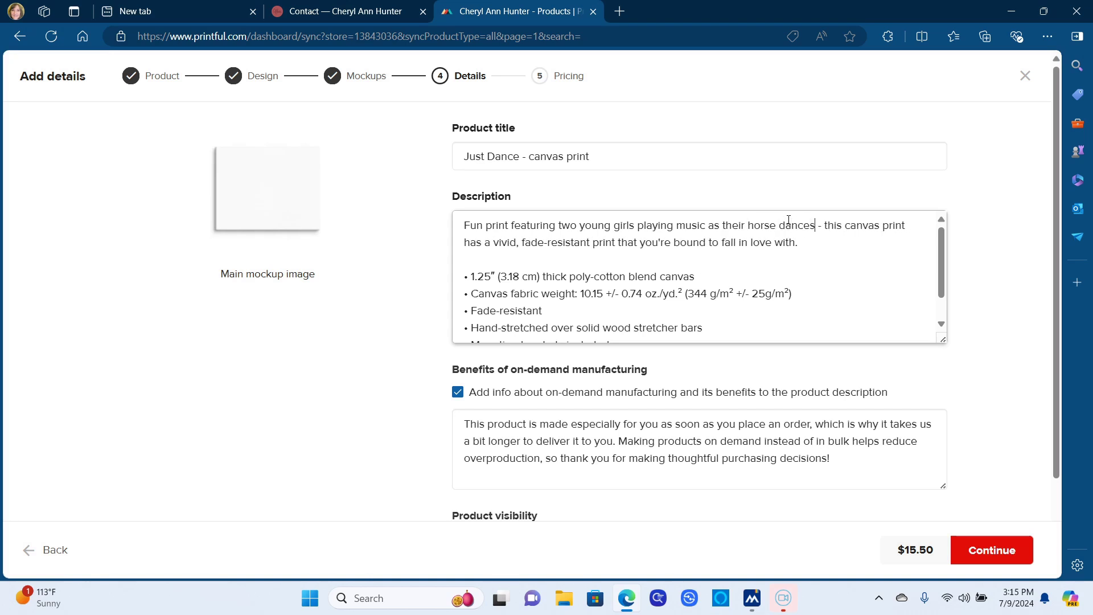
pyautogui.write('.')
pyautogui.write(' Perfect gi')
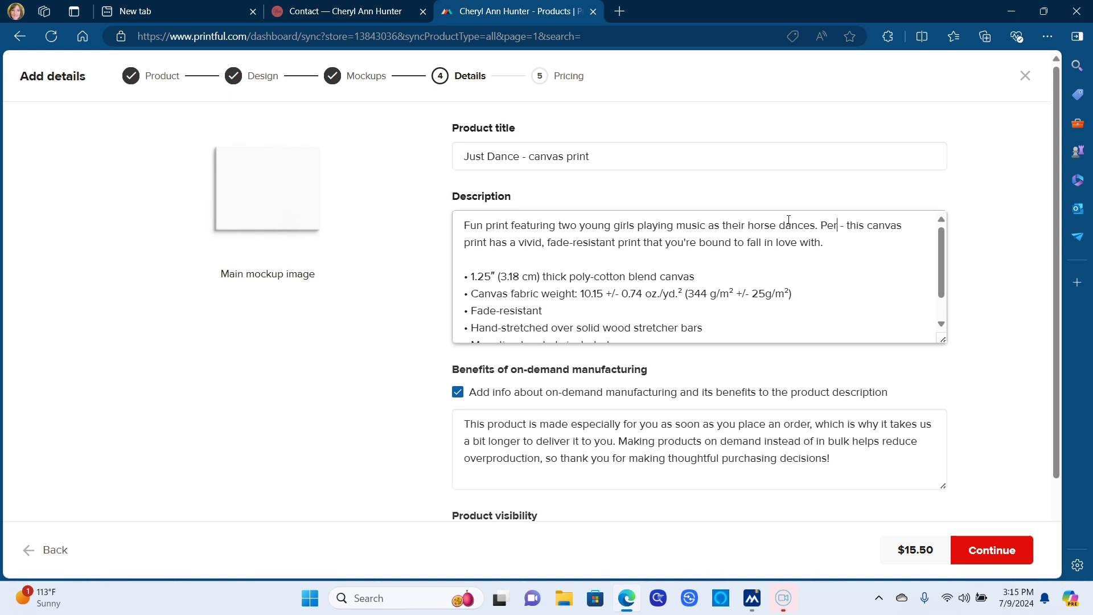
pyautogui.write('ft for the ')
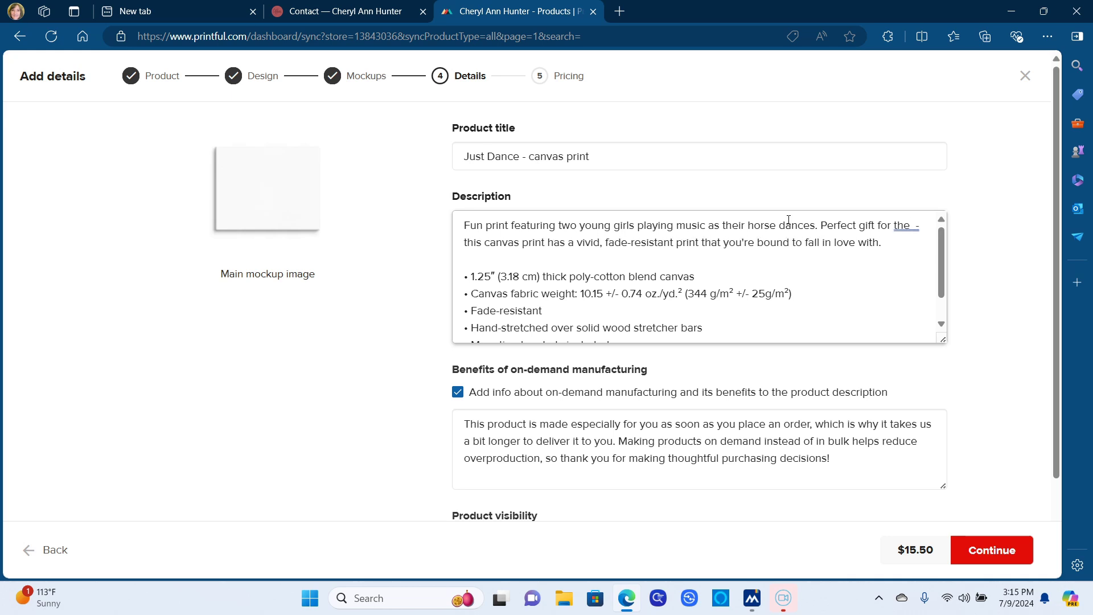
pyautogui.write('girl')
pyautogui.write(' who loves horse')
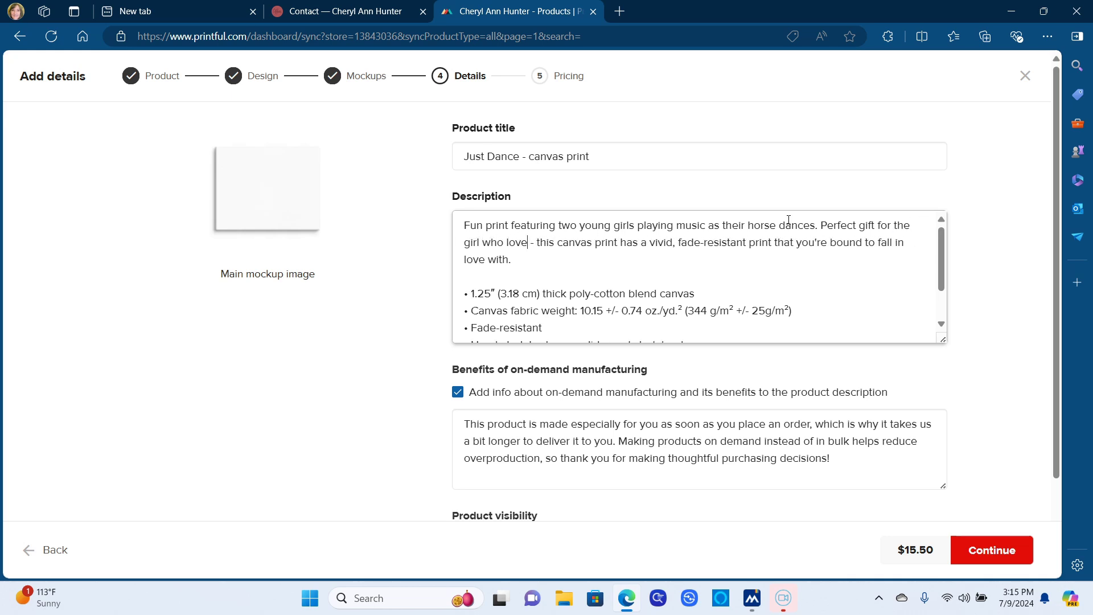
pyautogui.write('s...and ')
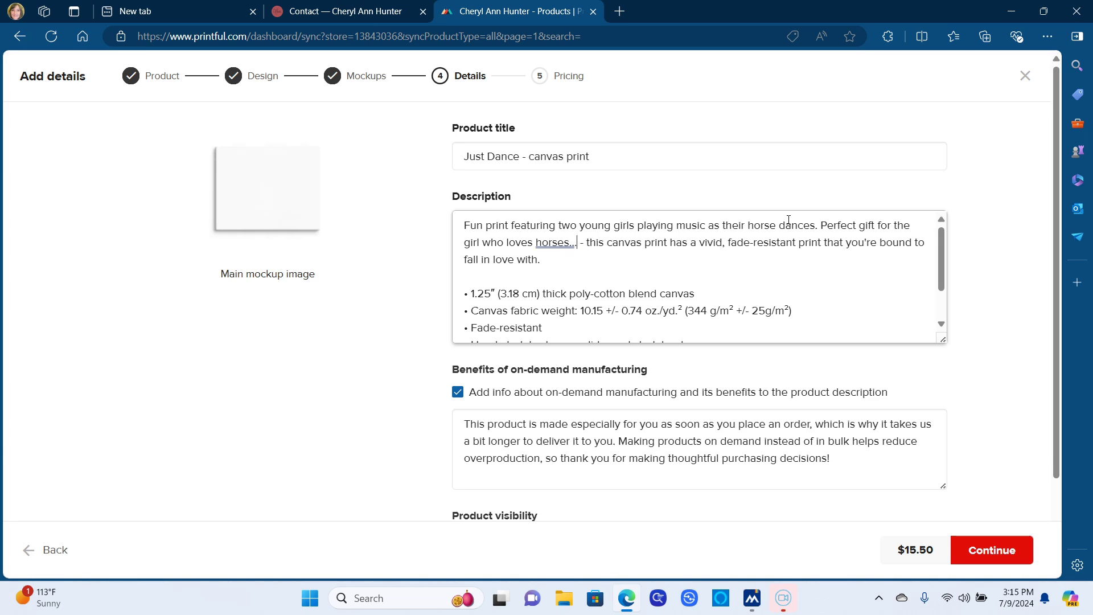
pyautogui.write('music!')
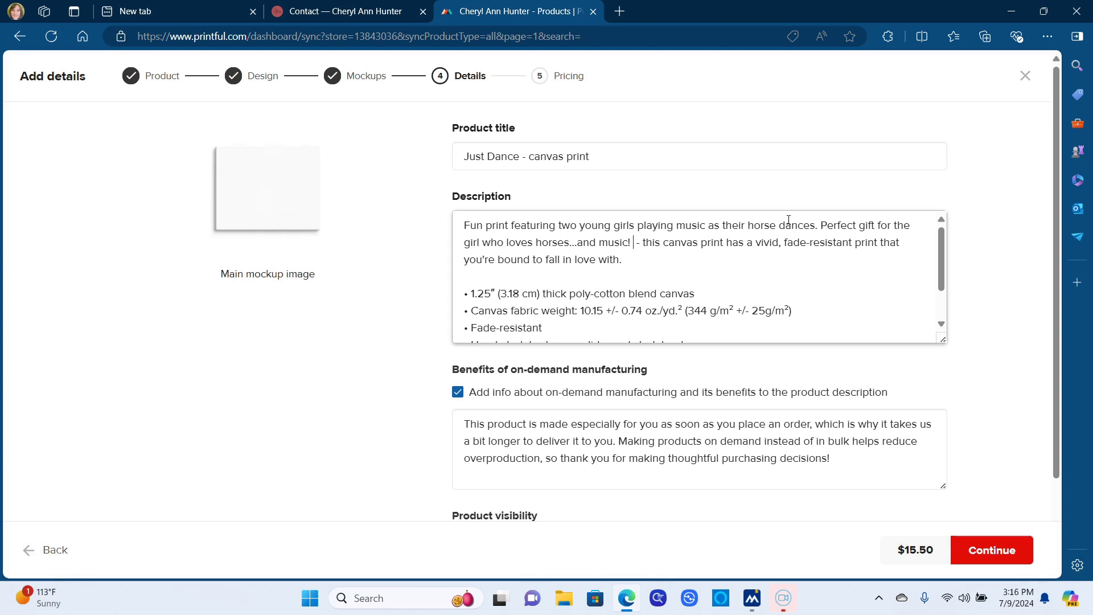
pyautogui.press('BackSpace')
pyautogui.press('BackSpace')
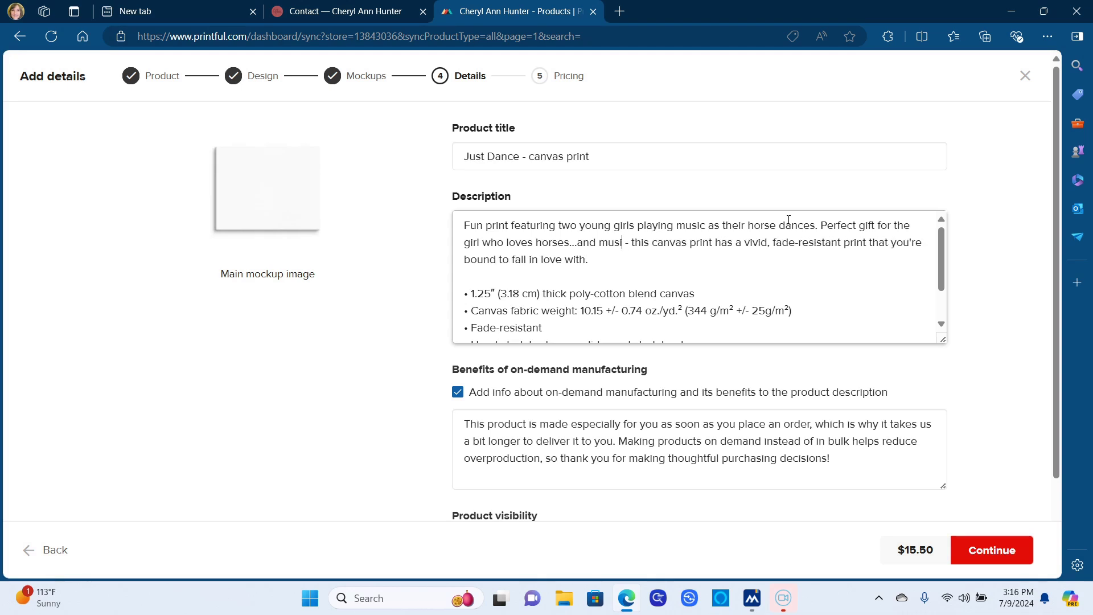
pyautogui.write(',')
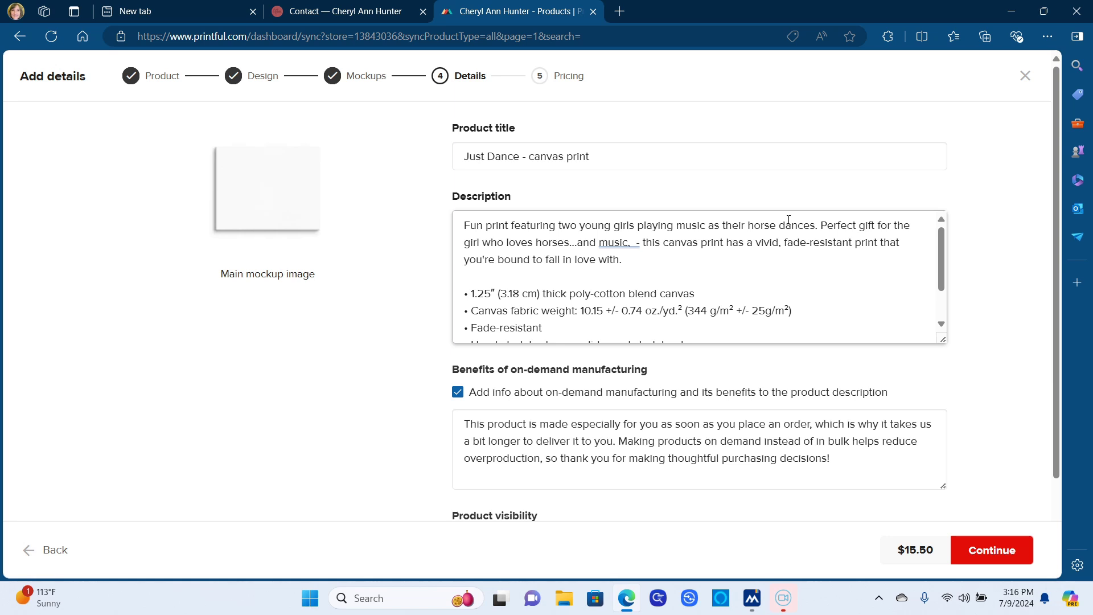
pyautogui.press('Delete')
pyautogui.press('Delete')
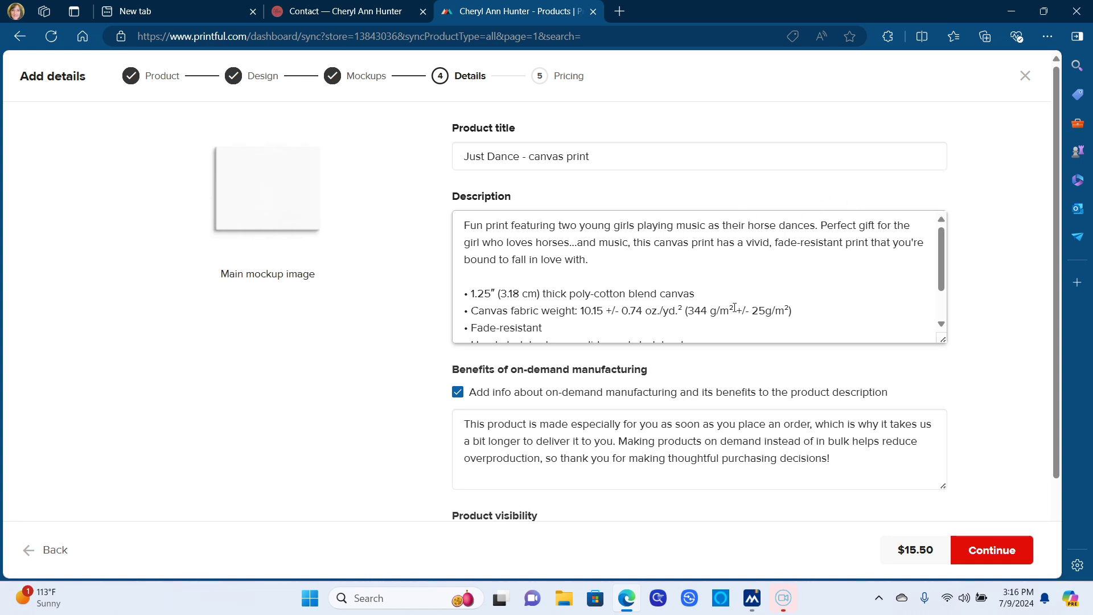
pyautogui.click(728, 393)
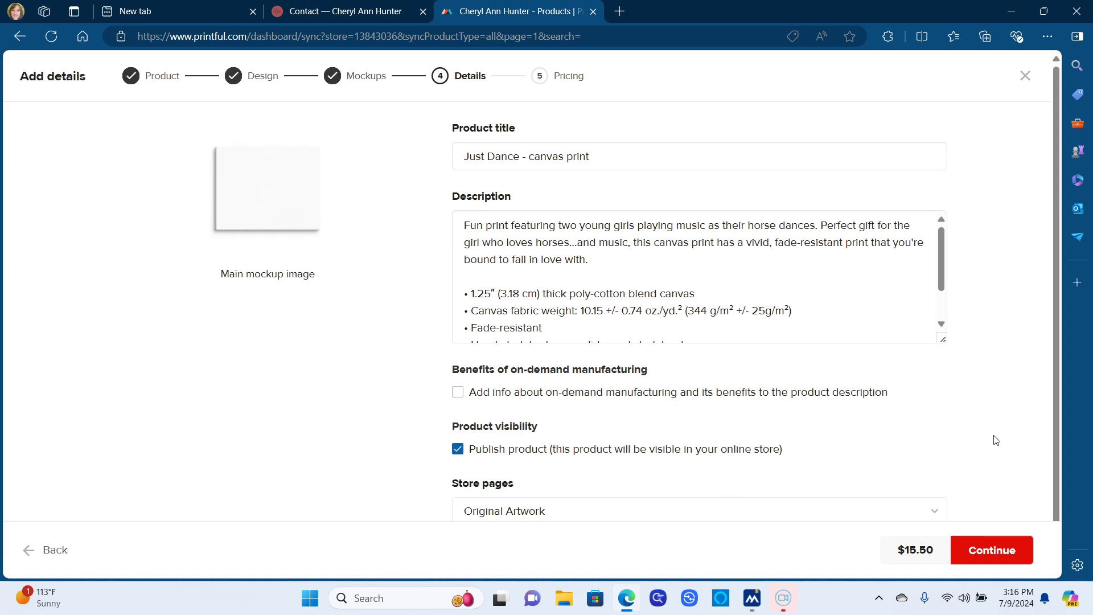
# Assign the product to the Shop store page.
pyautogui.scroll(-1, 1055, 440)
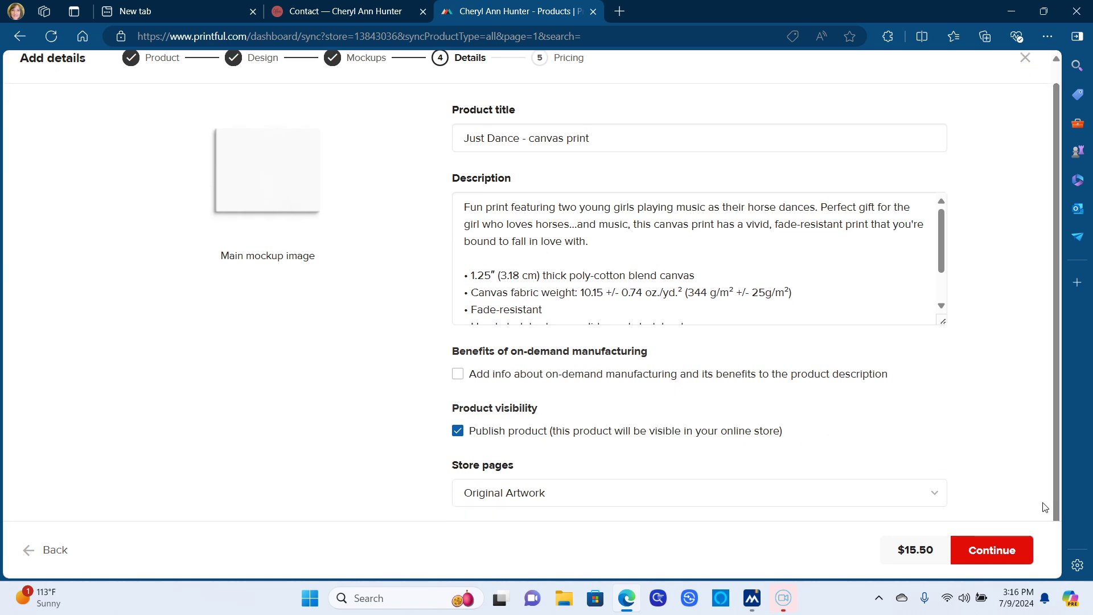
pyautogui.click(937, 497)
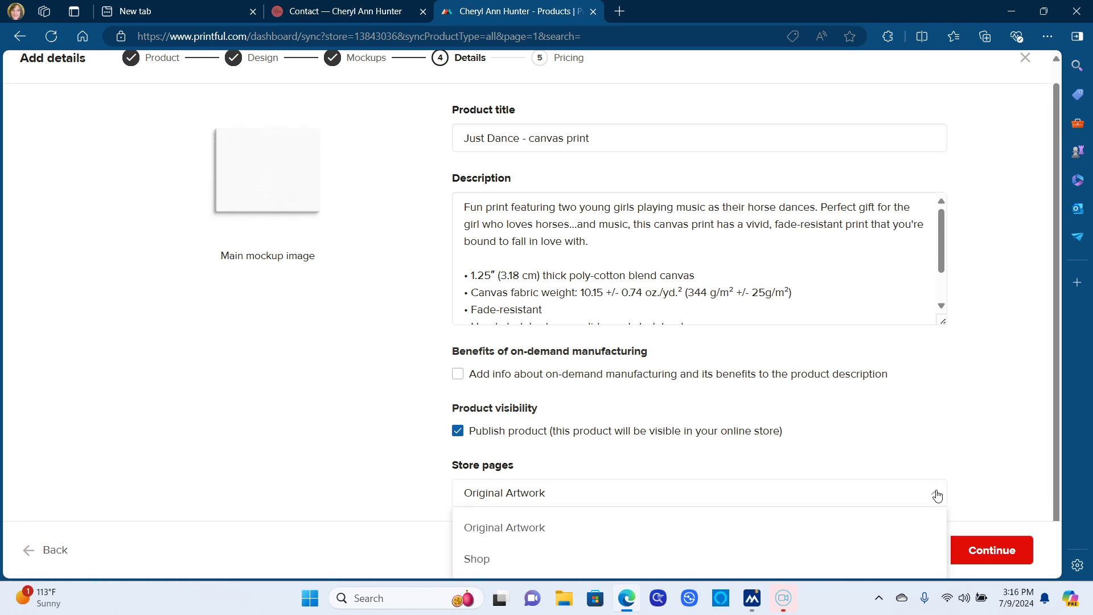
pyautogui.click(476, 561)
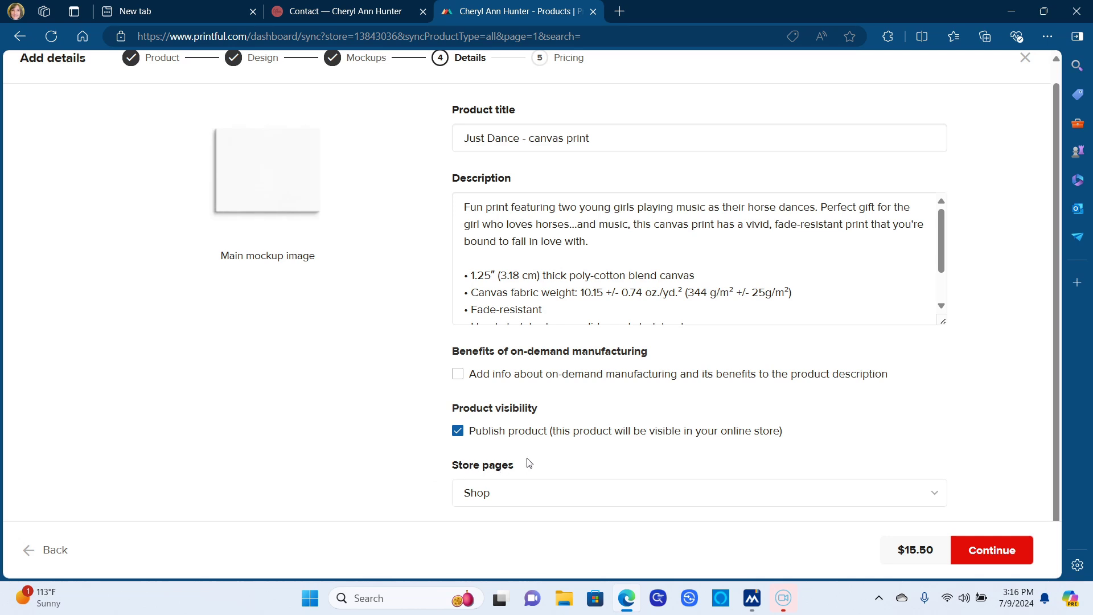
pyautogui.click(993, 549)
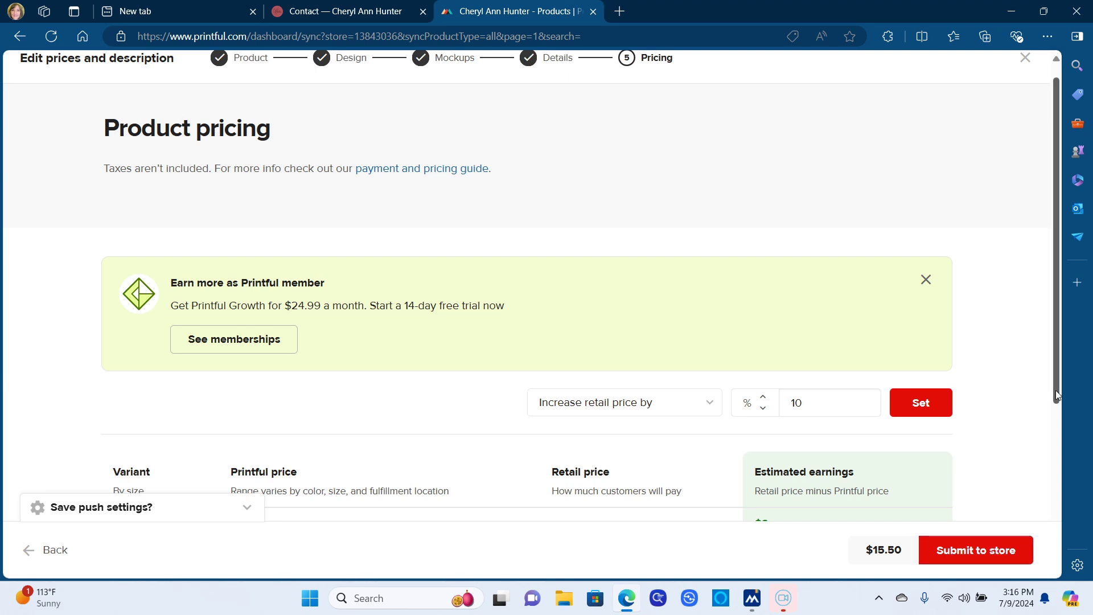
# Set the 8″×10″ retail price to $20.00 and submit the canvas to the Squarespace store.
pyautogui.moveTo(1056, 390); pyautogui.dragTo(1052, 524)
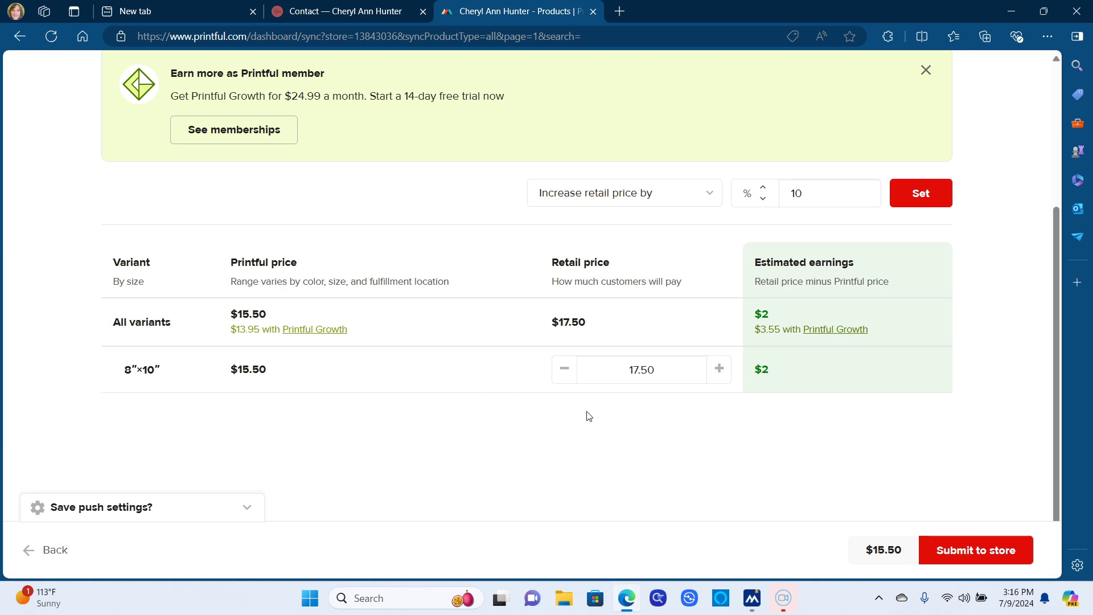
pyautogui.click(717, 371)
pyautogui.click(717, 371)
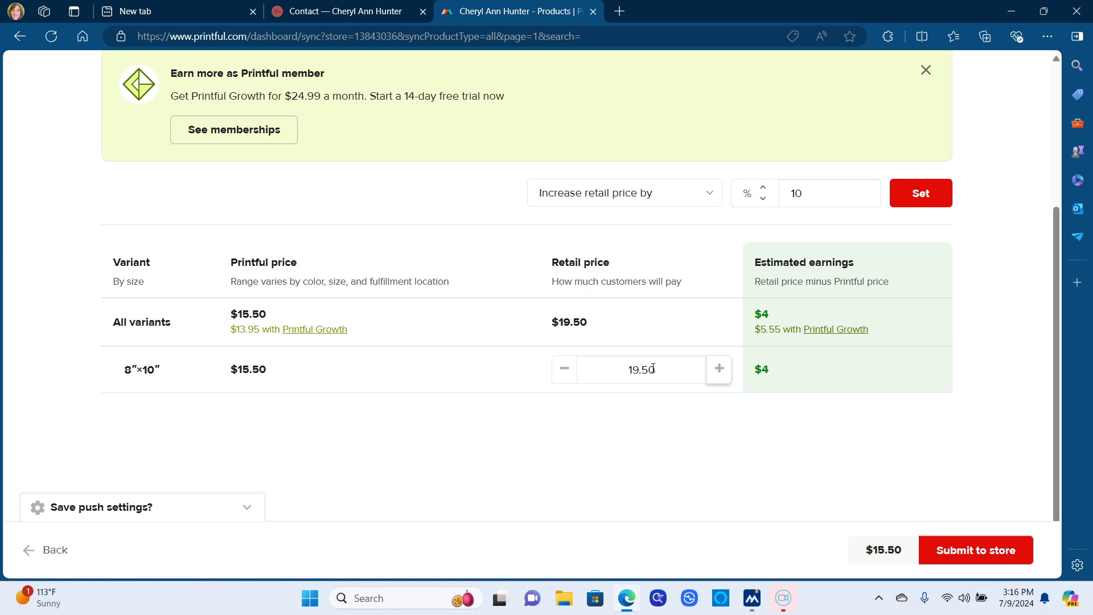
pyautogui.moveTo(656, 368); pyautogui.dragTo(598, 364)
pyautogui.write('20.00')
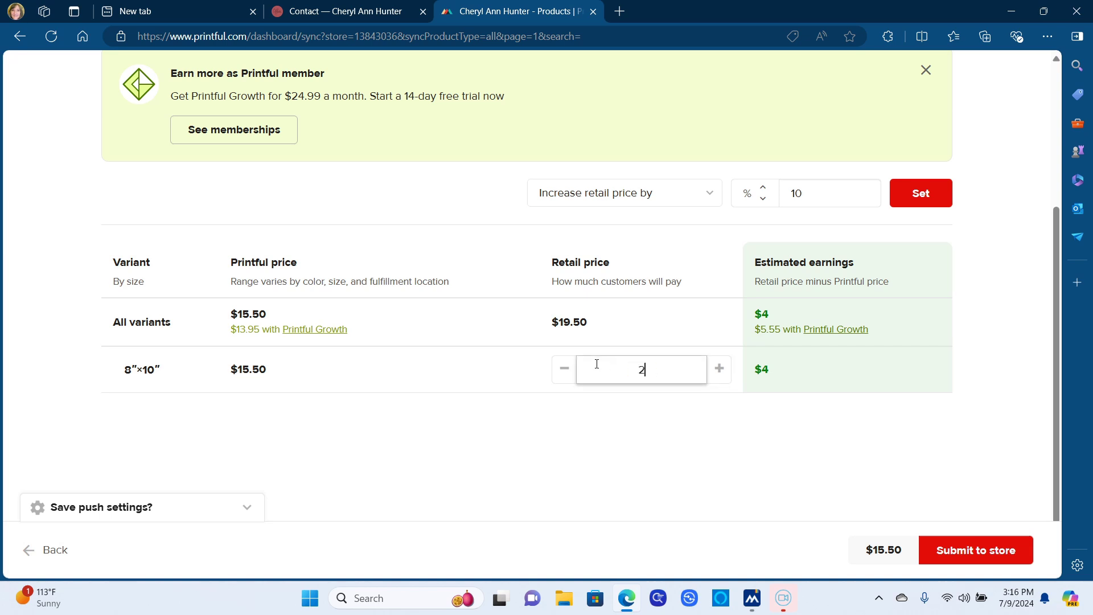
pyautogui.click(704, 457)
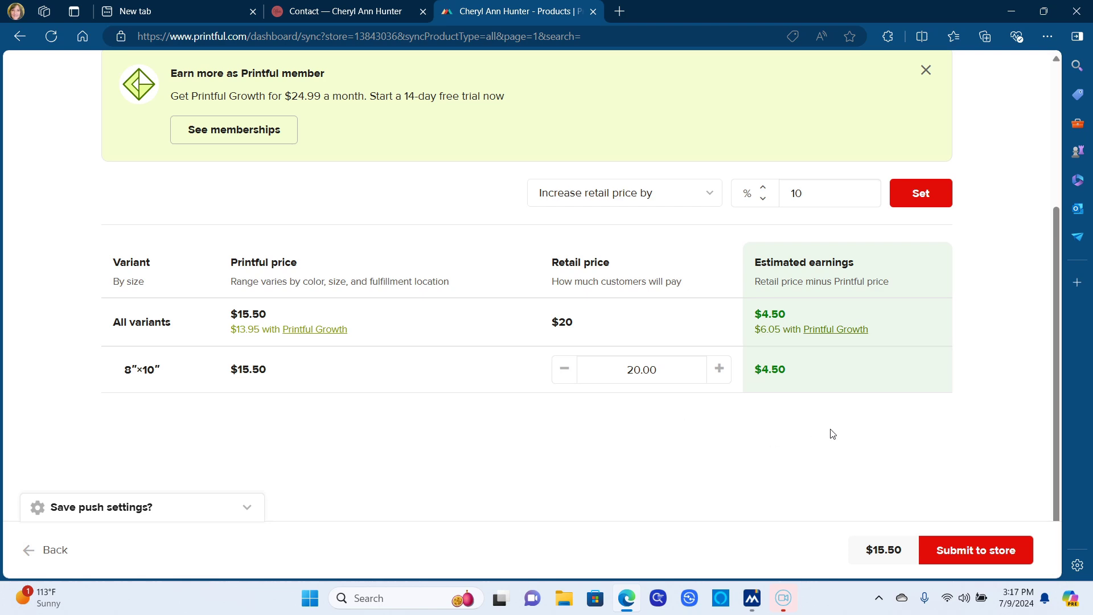
pyautogui.click(979, 550)
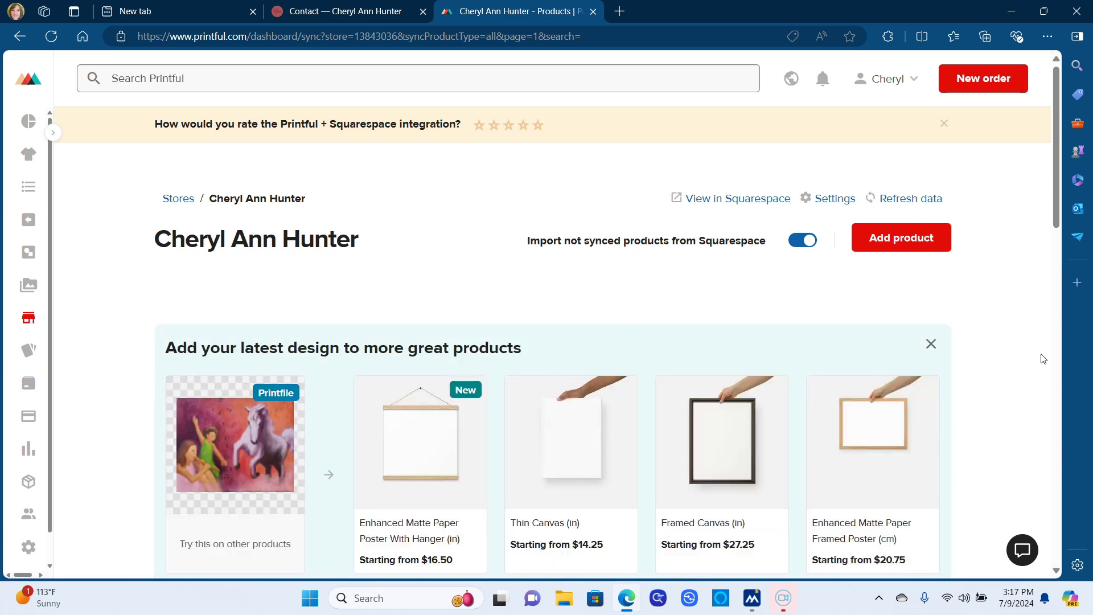
pyautogui.click(336, 10)
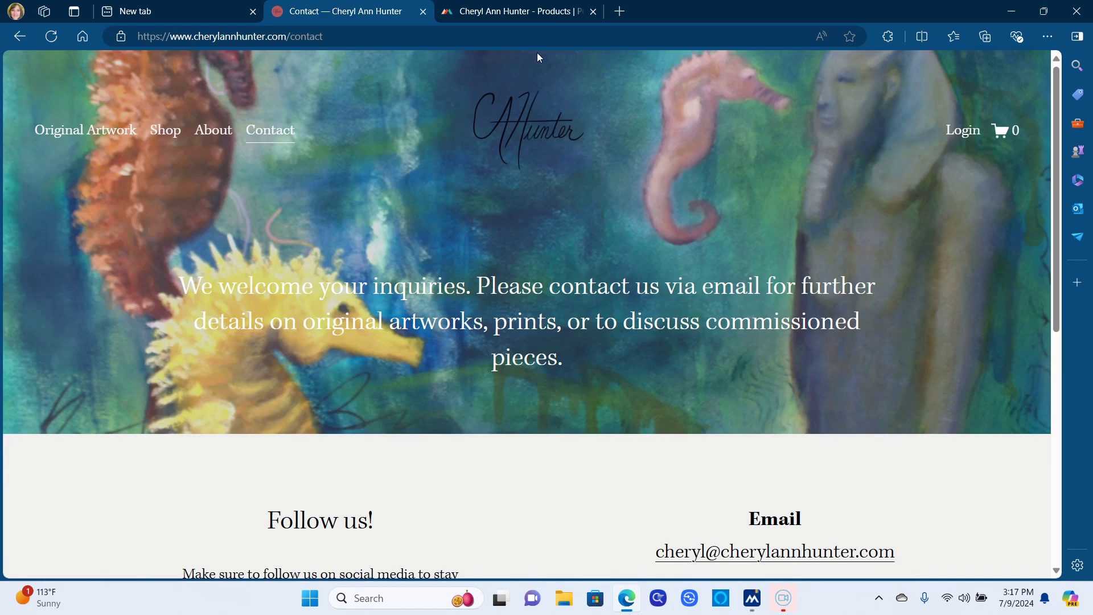
# Load the Squarespace site admin from the squarespace bookmark in Edge Favorites.
pyautogui.click(955, 37)
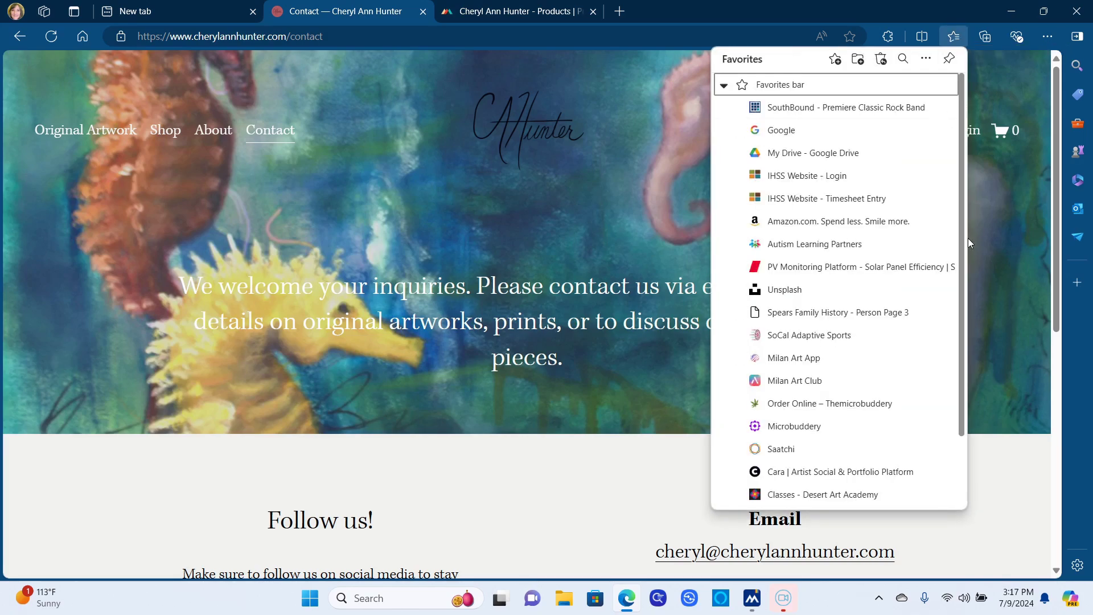
pyautogui.moveTo(962, 239); pyautogui.dragTo(963, 358)
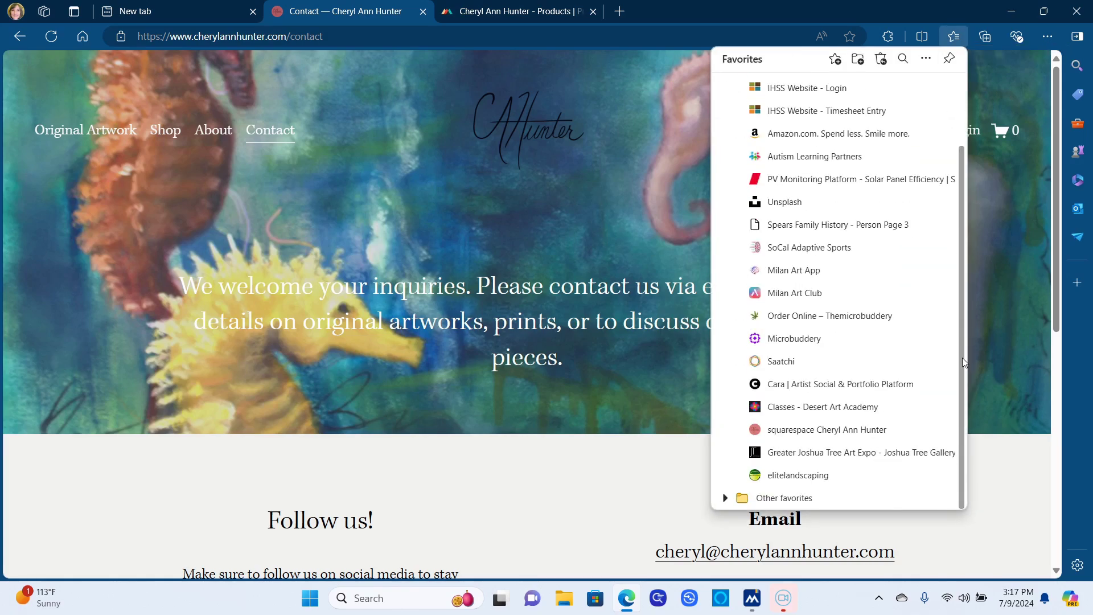
pyautogui.click(849, 434)
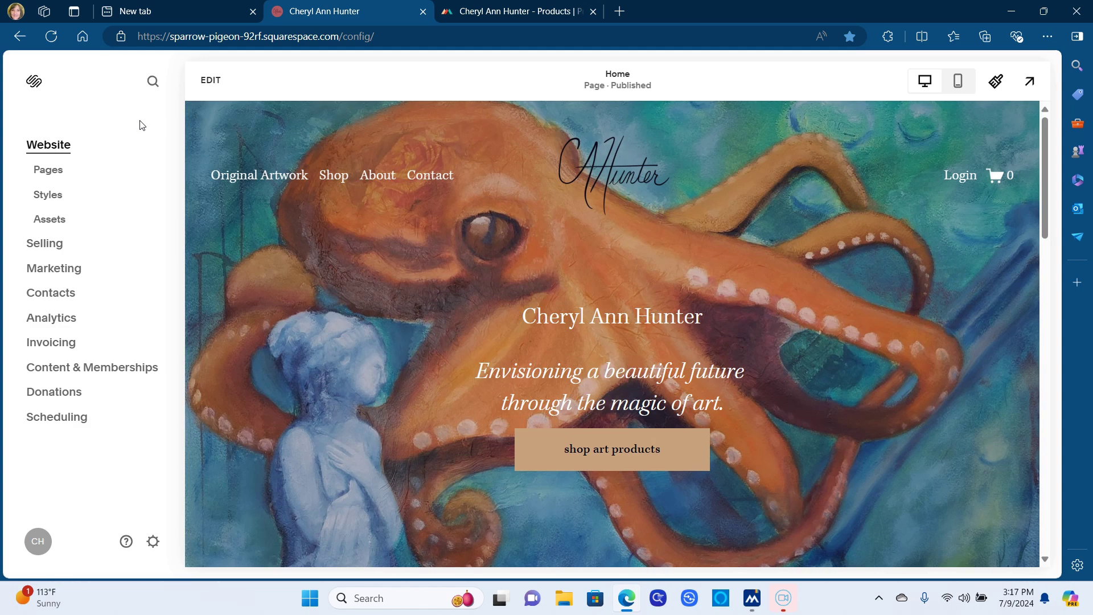
# Go to the Shop page's Prints category and switch the page into editing mode.
pyautogui.click(332, 176)
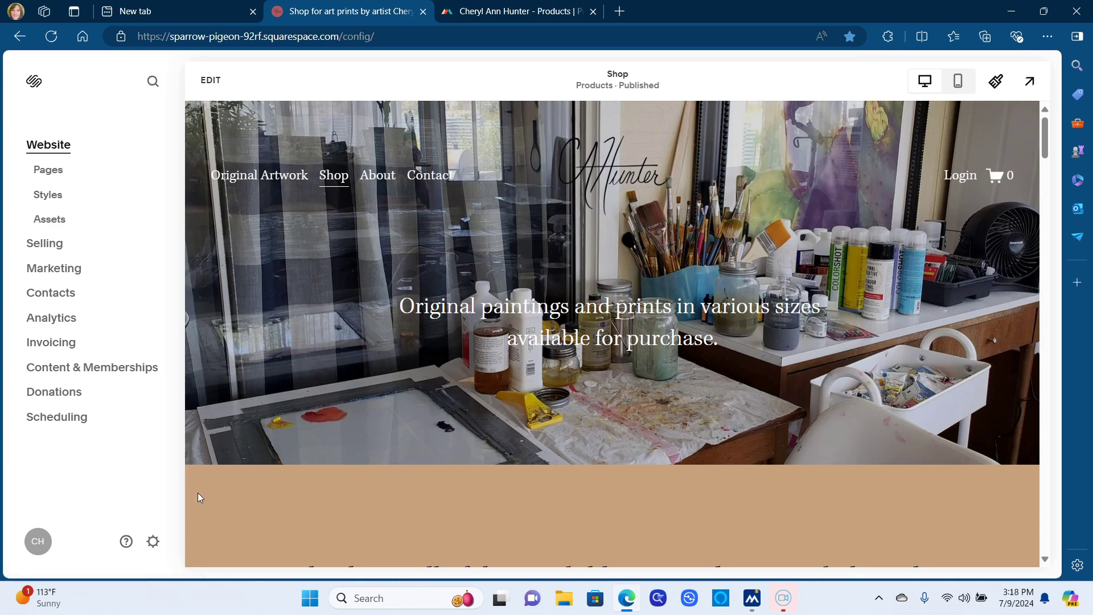
pyautogui.scroll(-4, 198, 493)
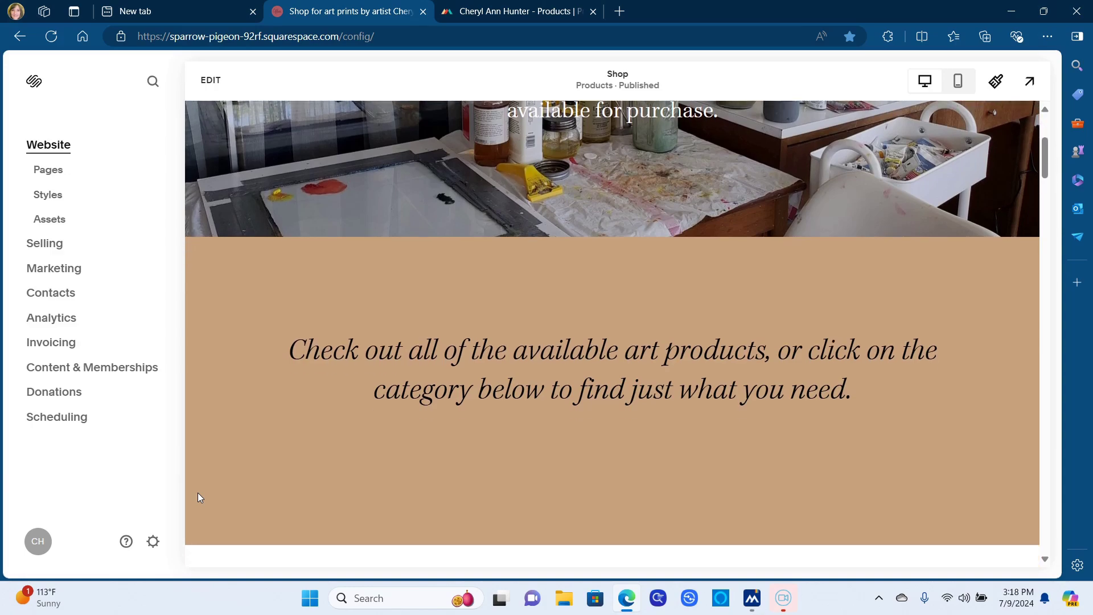
pyautogui.scroll(-5, 198, 498)
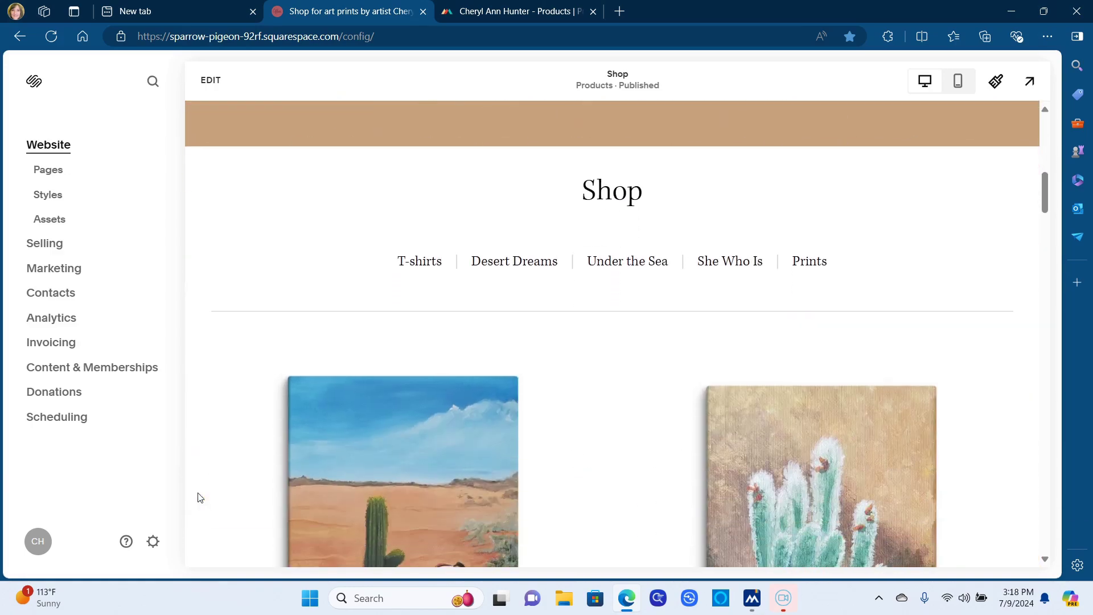
pyautogui.scroll(-1, 198, 497)
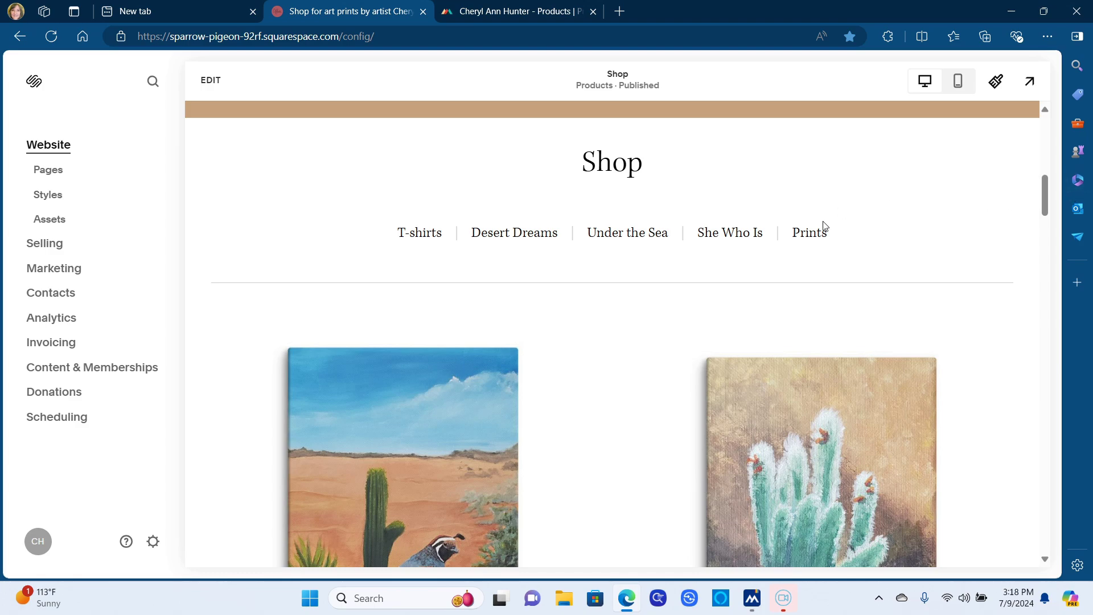
pyautogui.click(815, 237)
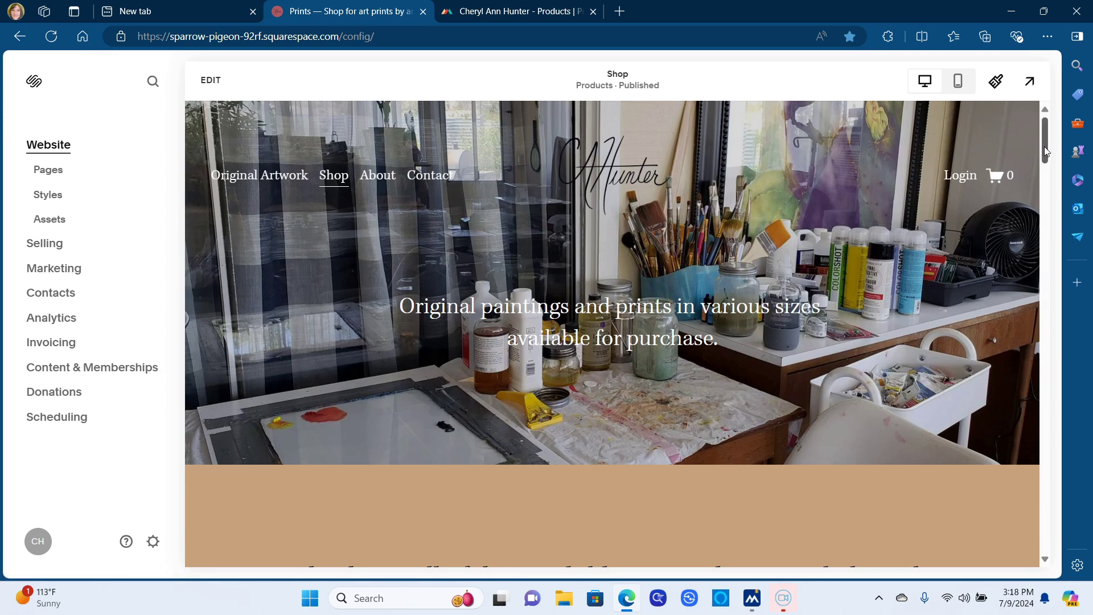
pyautogui.moveTo(1046, 152)
pyautogui.mouseDown()
pyautogui.moveTo(1056, 539)
pyautogui.moveTo(1051, 131)
pyautogui.mouseUp()
pyautogui.click(212, 81)
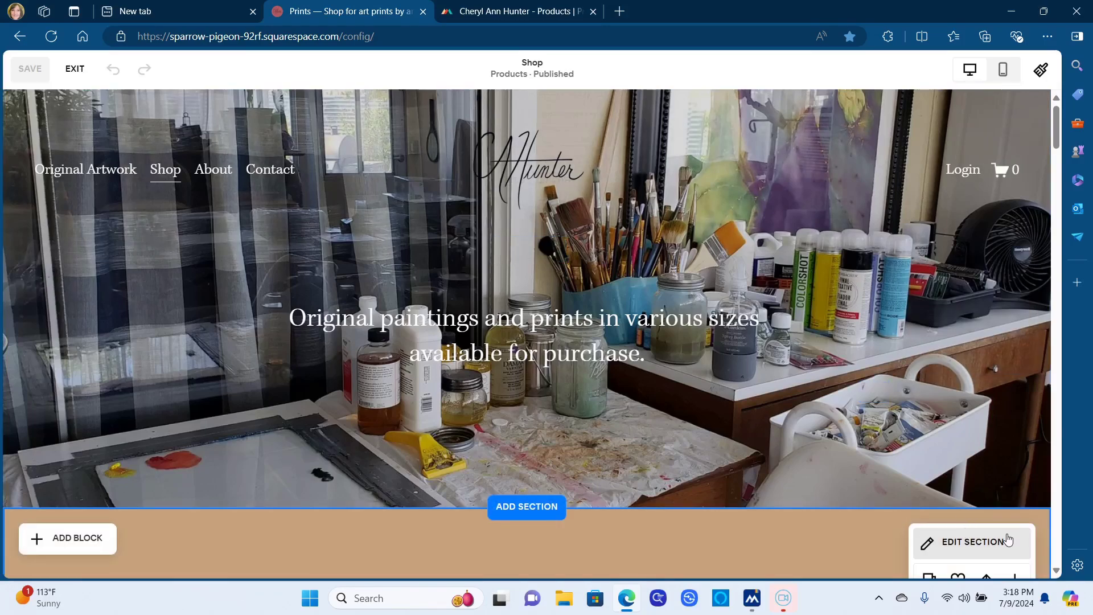
# From Prints, open Manage Items, show All 16 products and open Just Dance - canvas print.
pyautogui.scroll(-8, 1053, 441)
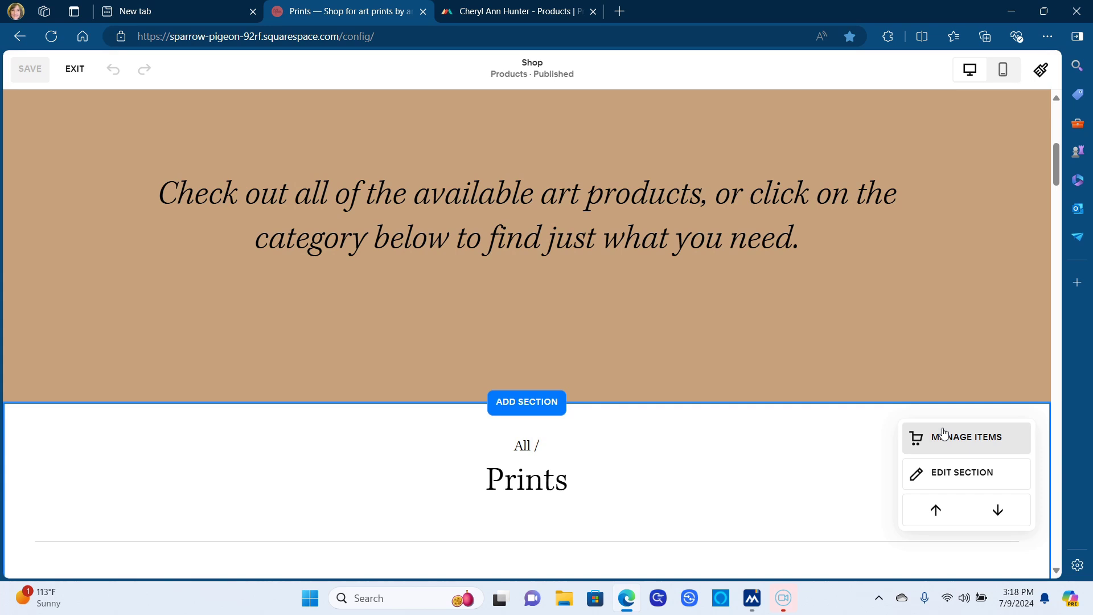
pyautogui.click(944, 435)
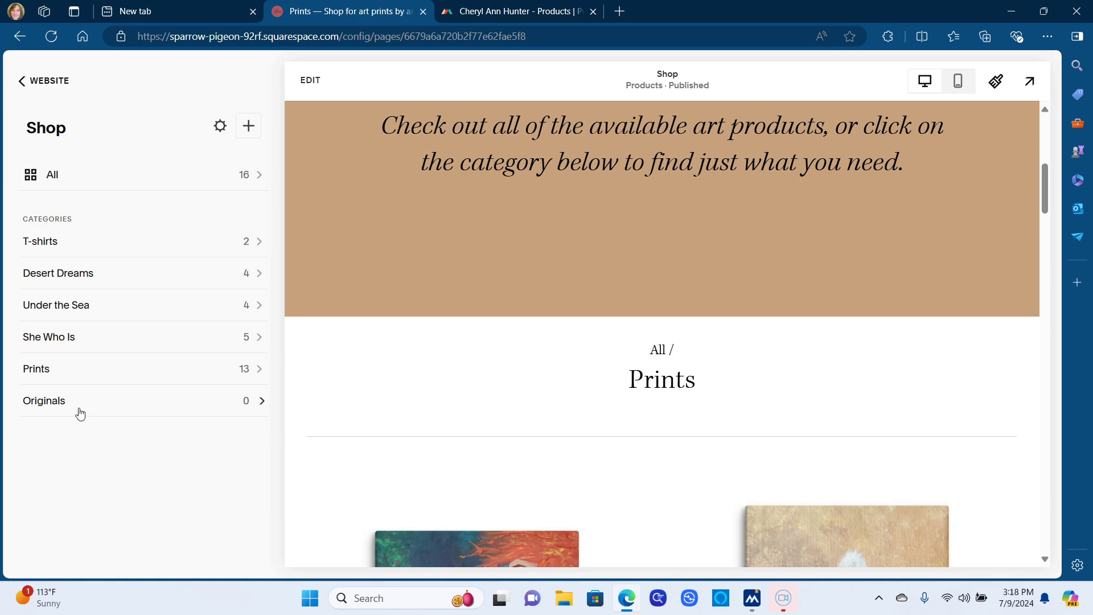
pyautogui.click(90, 181)
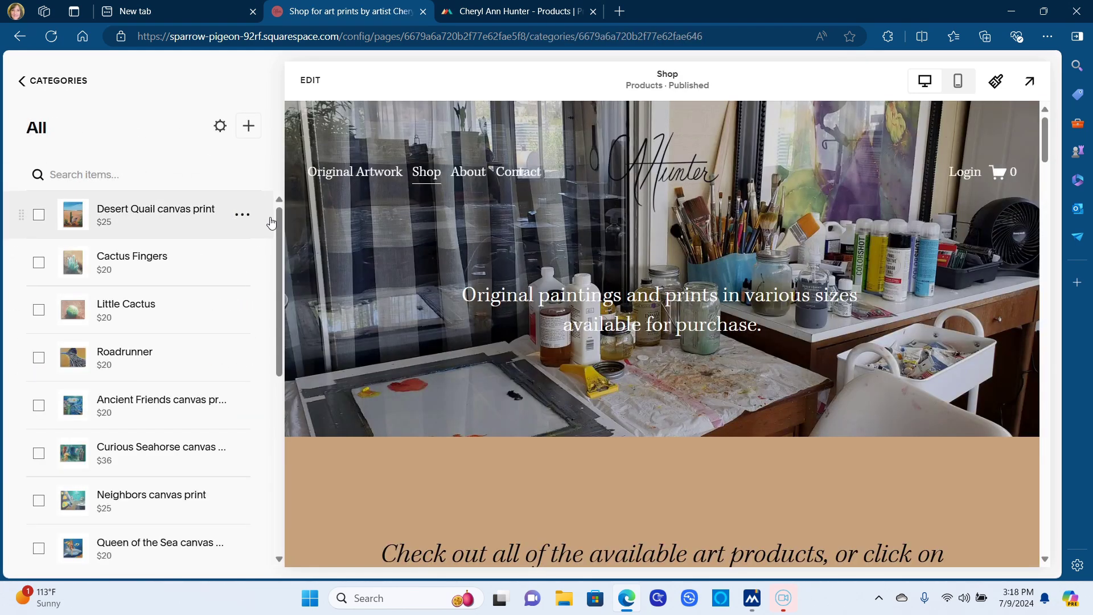
pyautogui.scroll(-7, 279, 221)
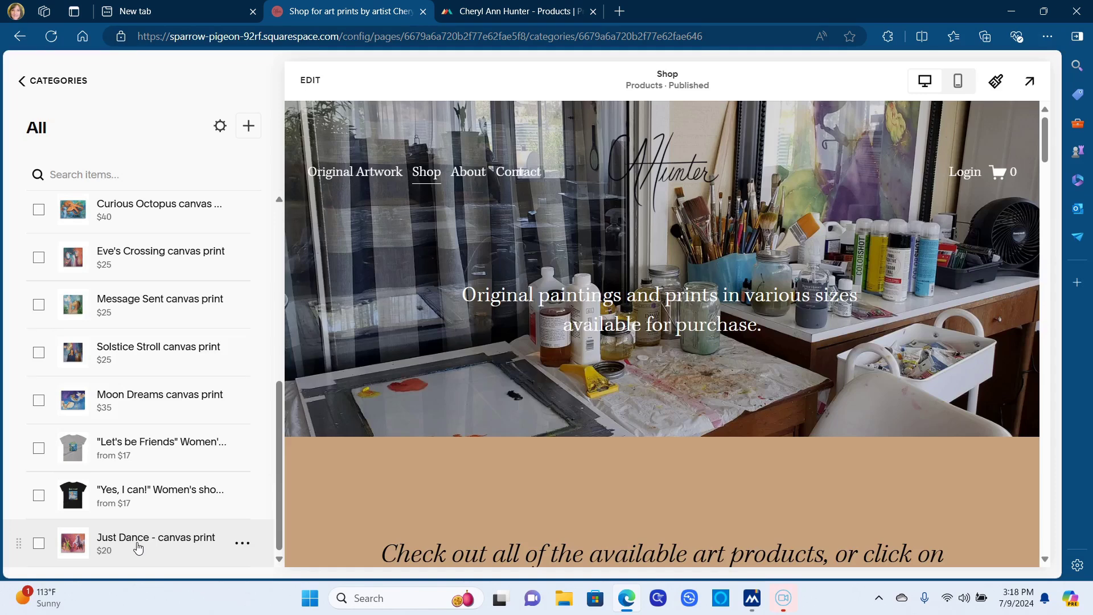
pyautogui.click(137, 548)
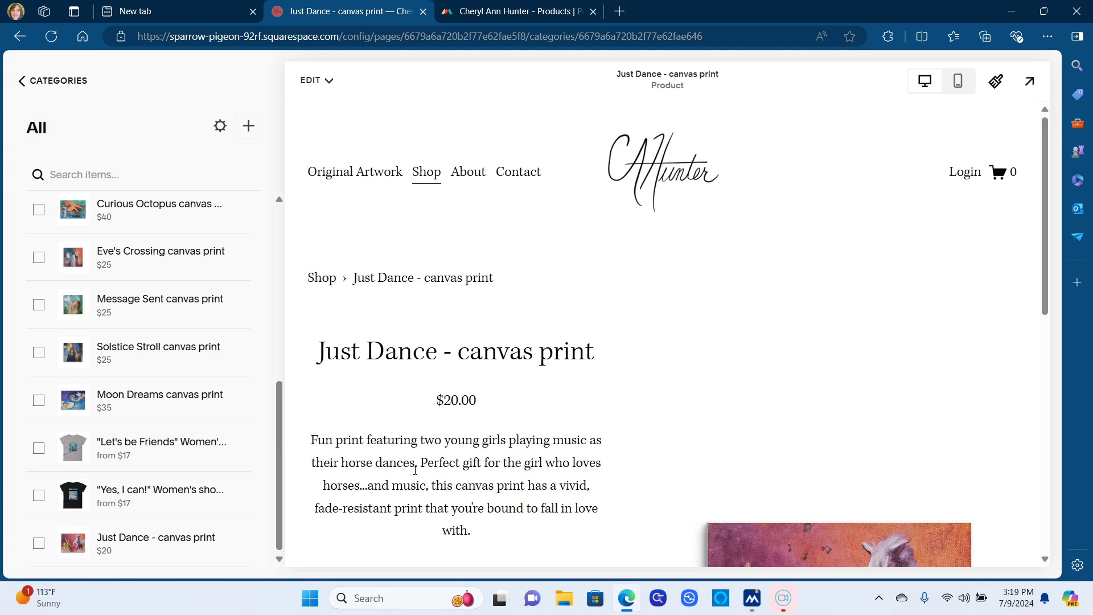
# Review the Just Dance product page at $20.00, then return to Categories and the Printful dashboard.
pyautogui.scroll(-4, 415, 470)
pyautogui.scroll(-3, 416, 470)
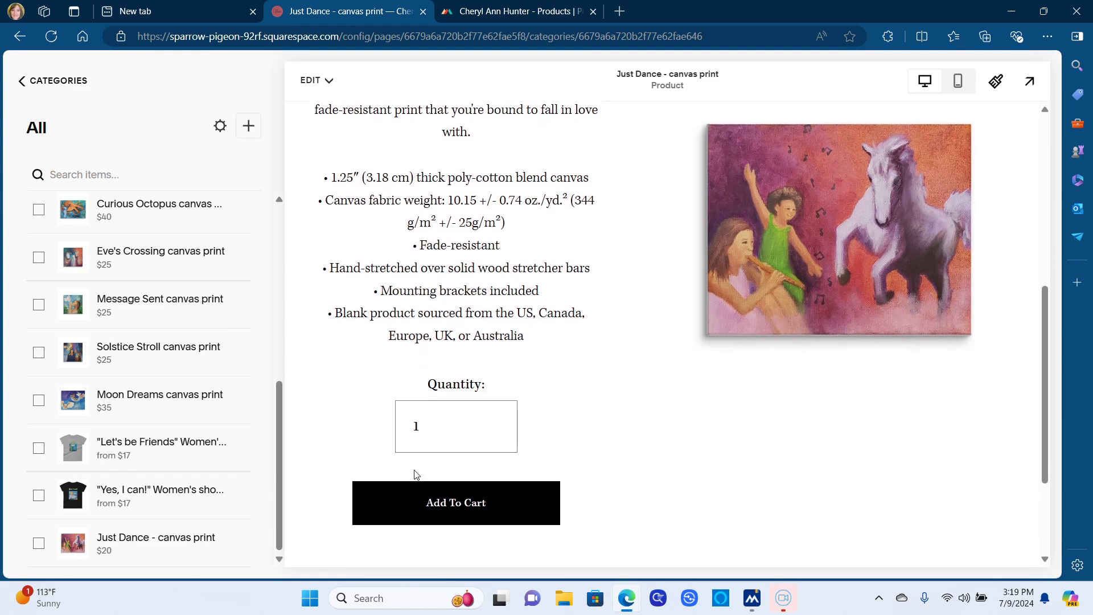
pyautogui.scroll(-1, 415, 475)
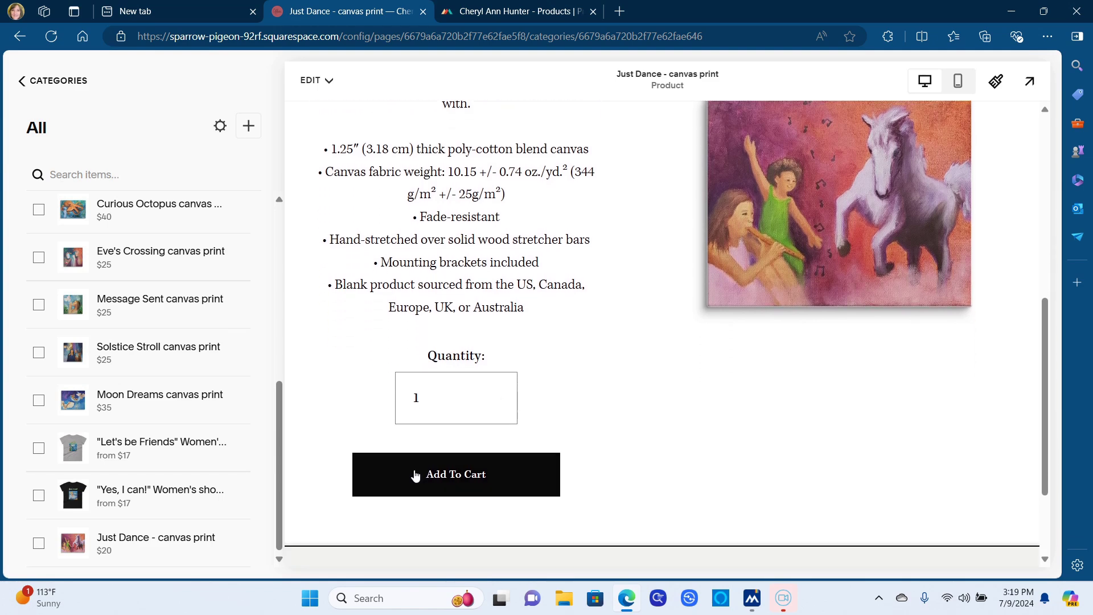
pyautogui.scroll(1, 416, 475)
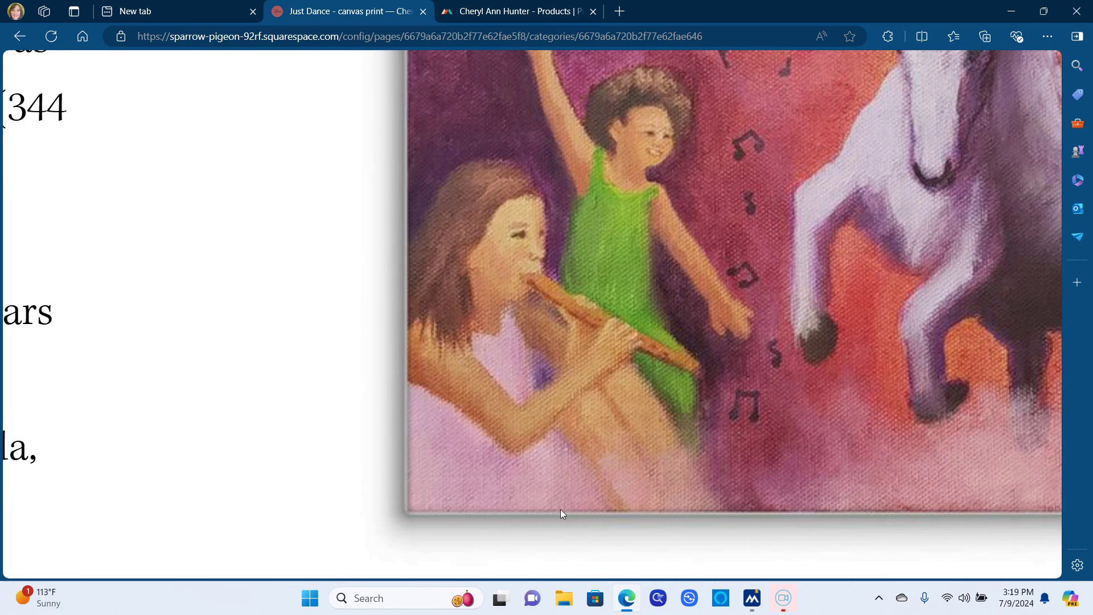
pyautogui.scroll(-5, 259, 279)
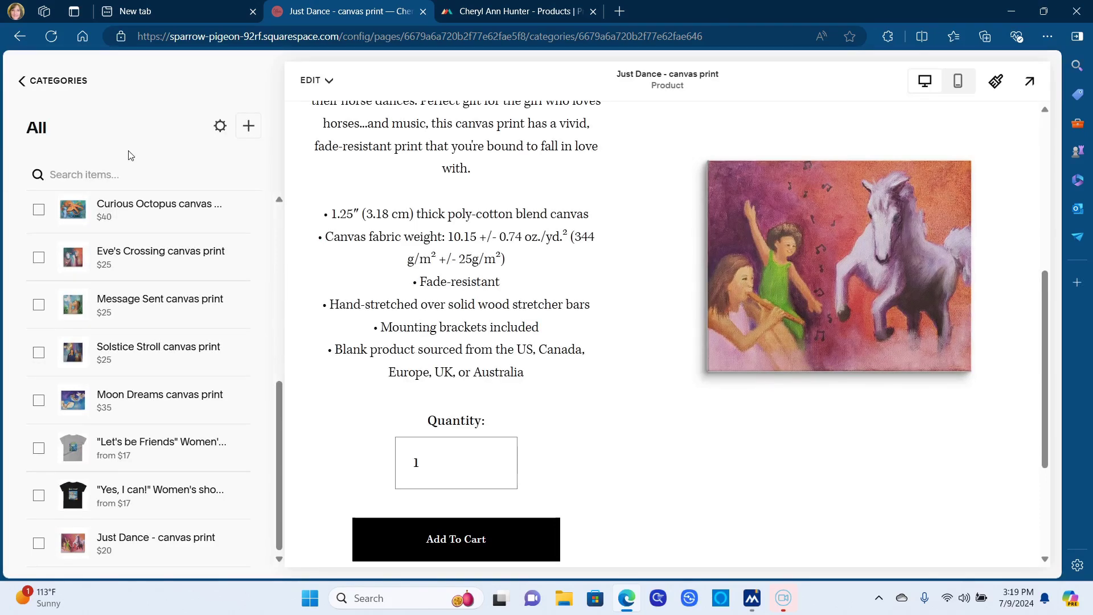
pyautogui.click(22, 82)
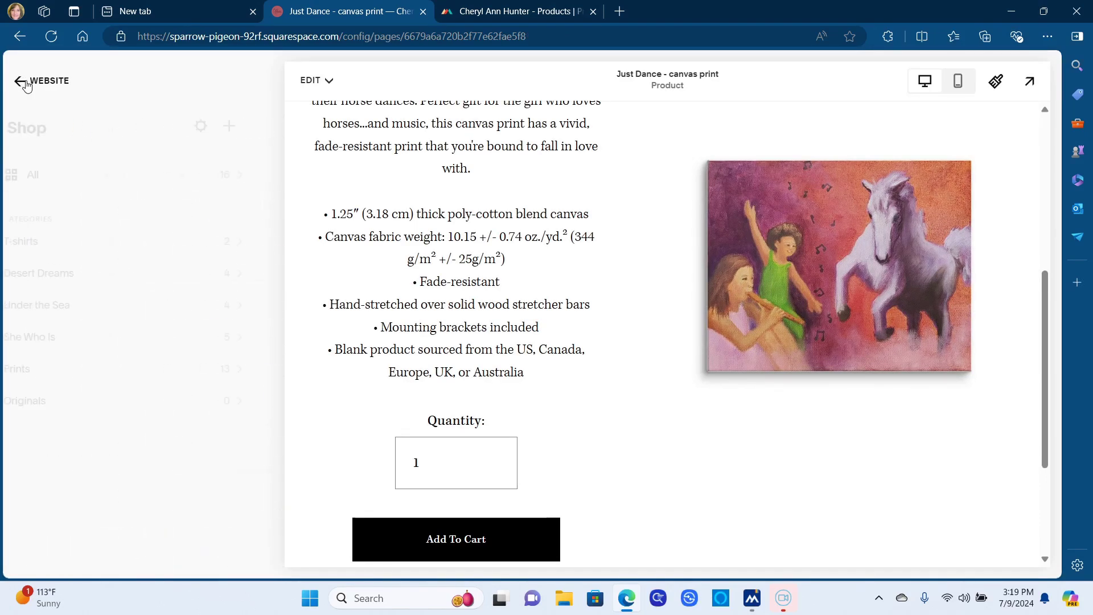
pyautogui.click(515, 10)
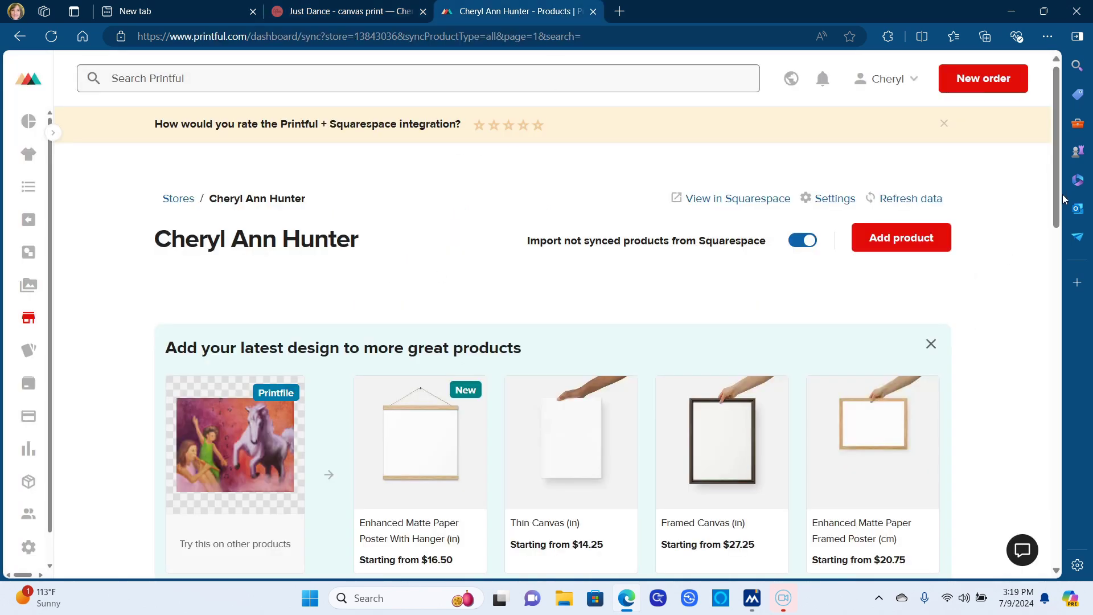
# In the Just Dance canvas print design editor, enlarge the artwork to 10.10 × 8.08.
pyautogui.moveTo(1057, 197); pyautogui.dragTo(1062, 363)
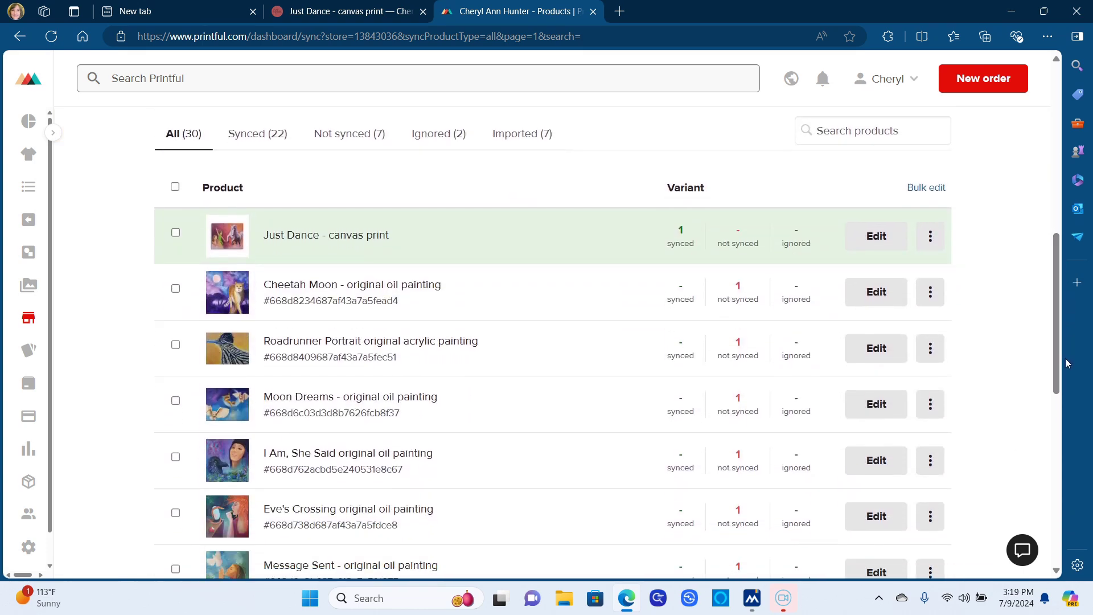
pyautogui.click(885, 245)
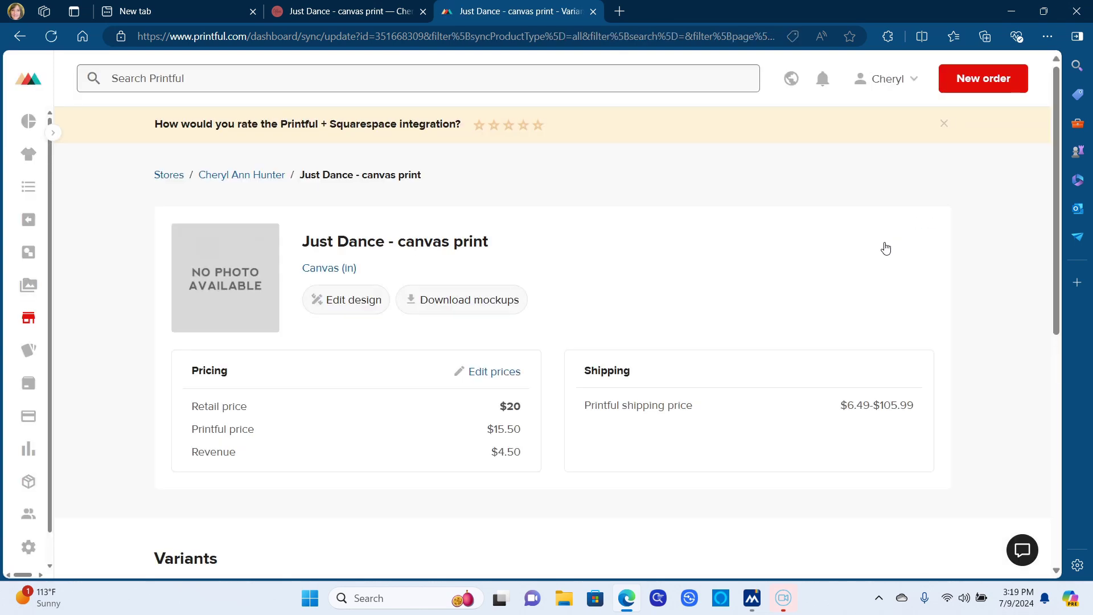
pyautogui.click(362, 312)
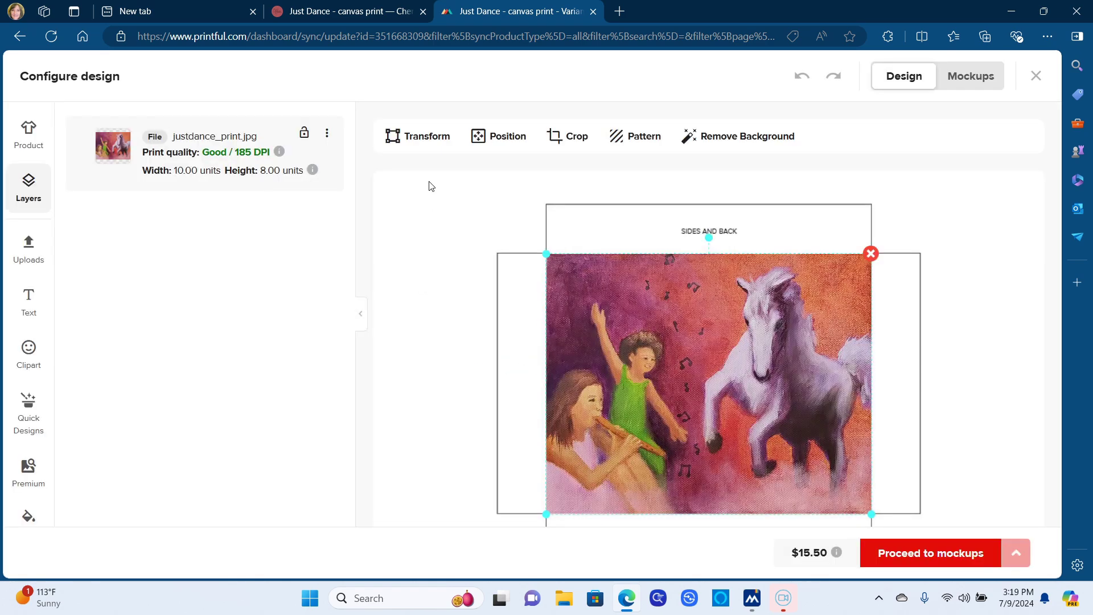
pyautogui.click(430, 148)
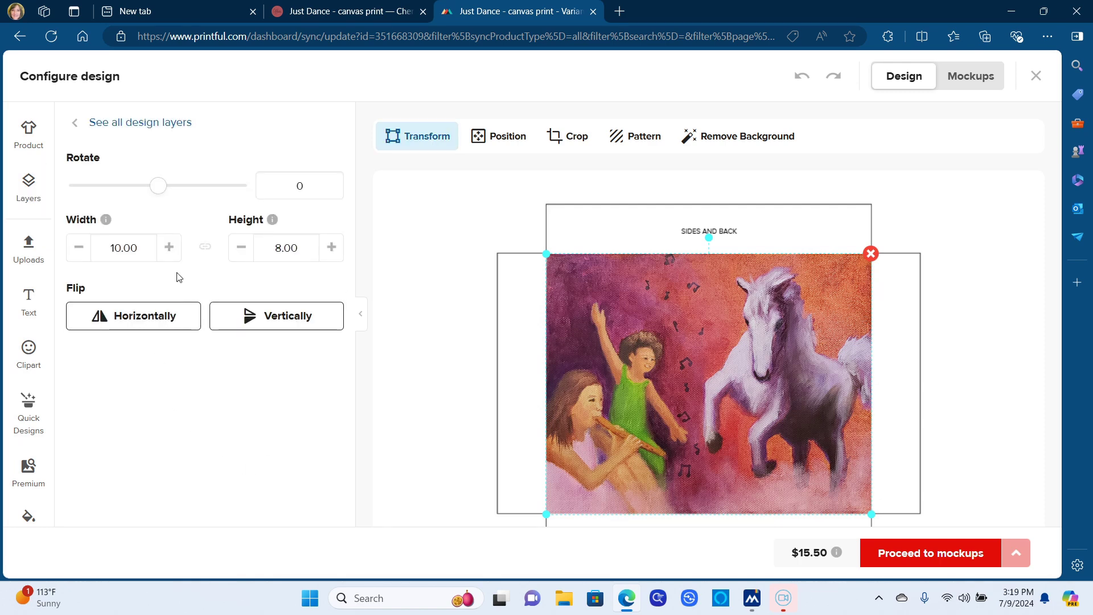
pyautogui.click(169, 248)
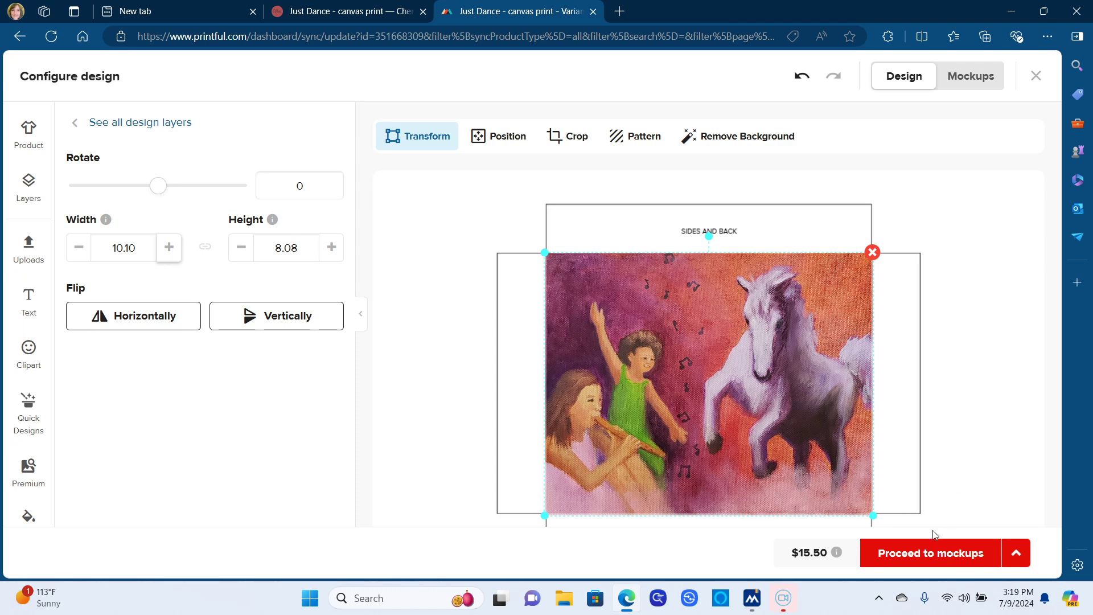
# Choose the plain basic canvas mockup as main image, save, and return to Squarespace.
pyautogui.click(911, 569)
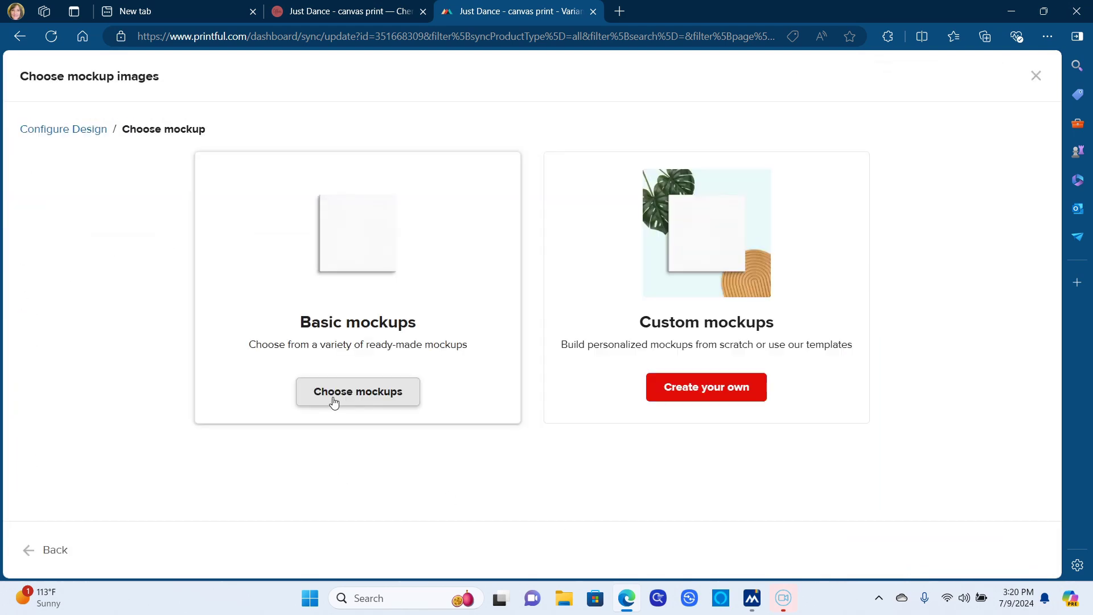
pyautogui.click(344, 402)
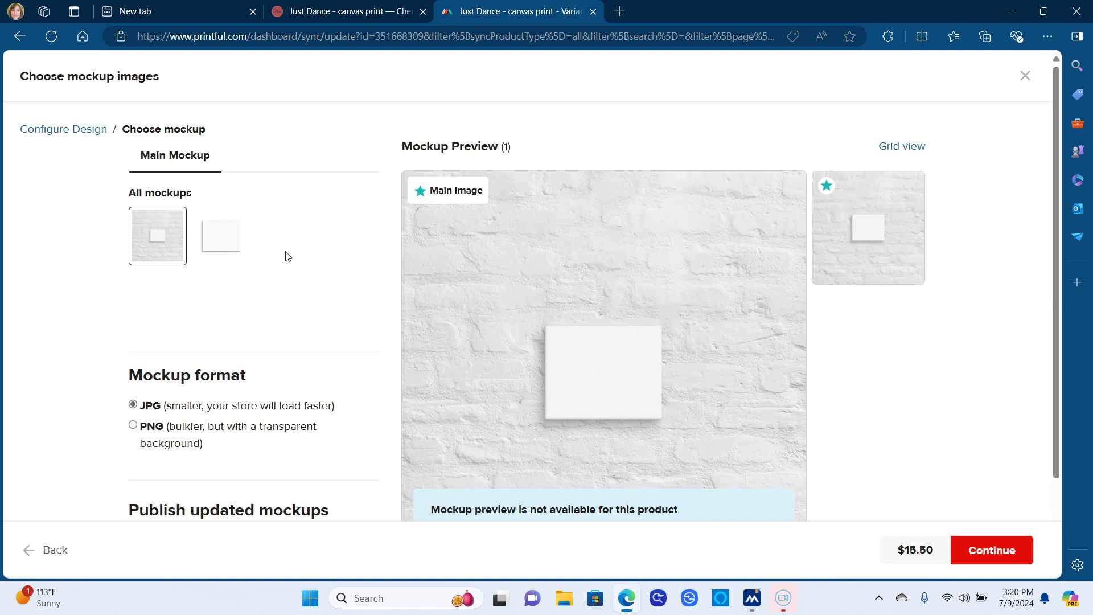
pyautogui.click(237, 241)
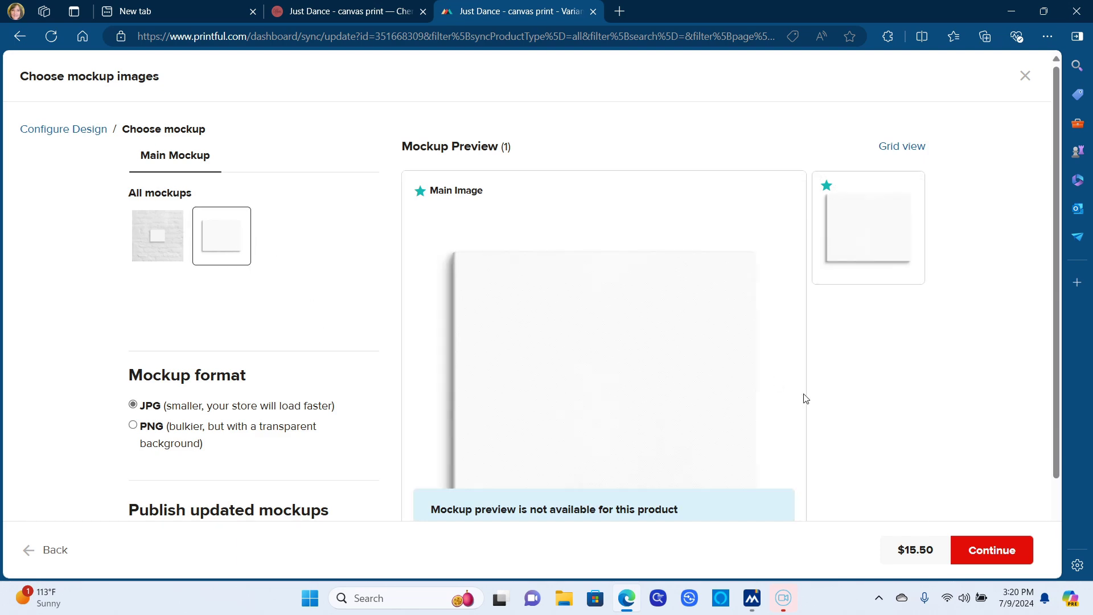
pyautogui.click(994, 553)
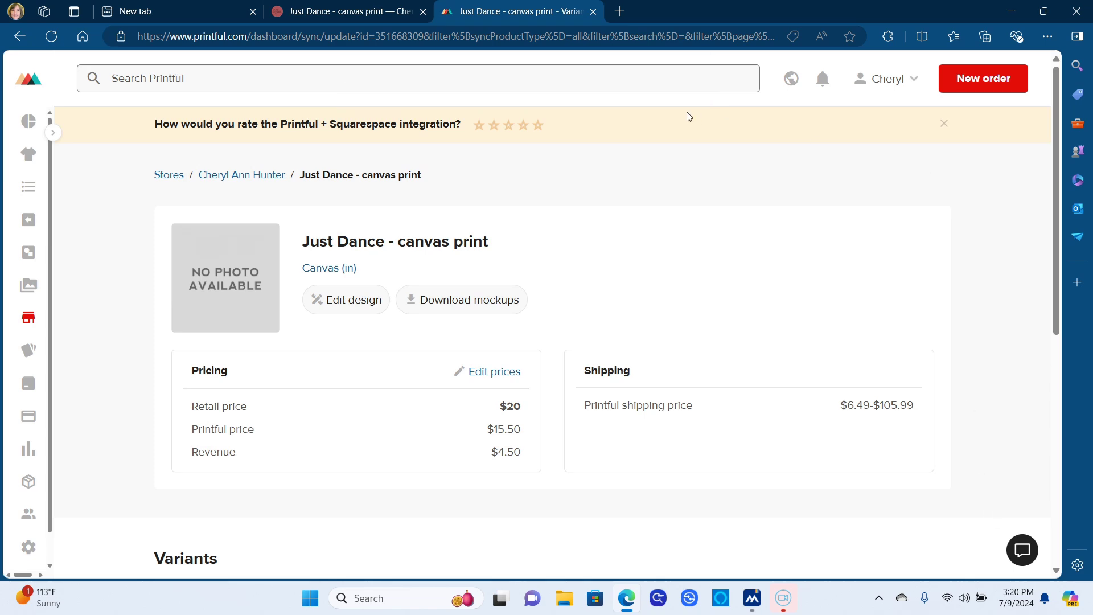
pyautogui.click(310, 8)
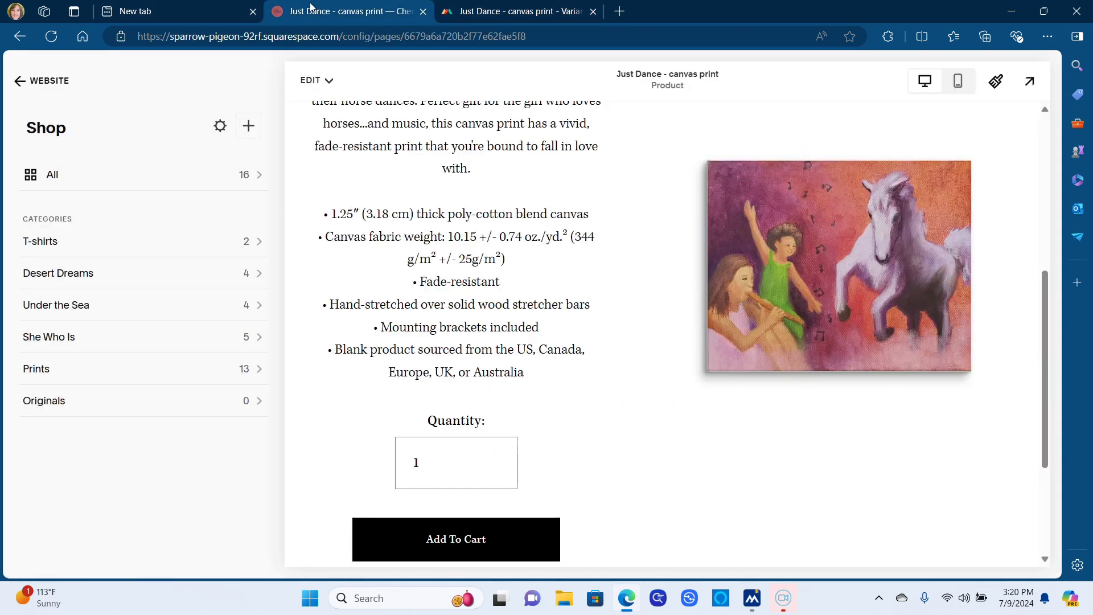
# Reload the Just Dance product page to show the new artwork, then list All shop items.
pyautogui.click(53, 43)
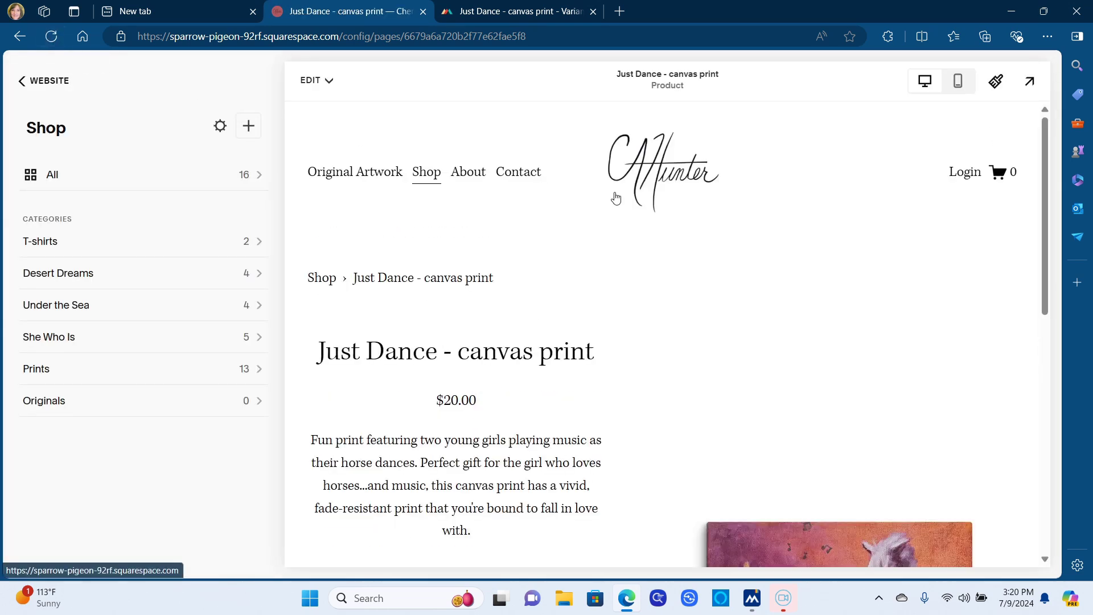
pyautogui.moveTo(1043, 303); pyautogui.dragTo(1046, 431)
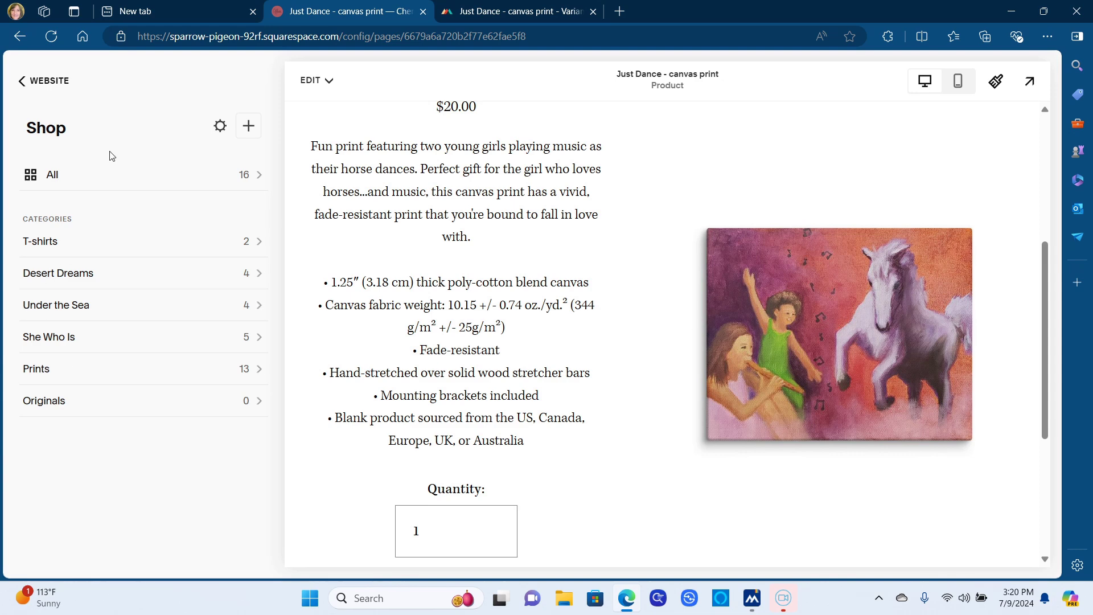
pyautogui.click(118, 183)
pyautogui.click(118, 183)
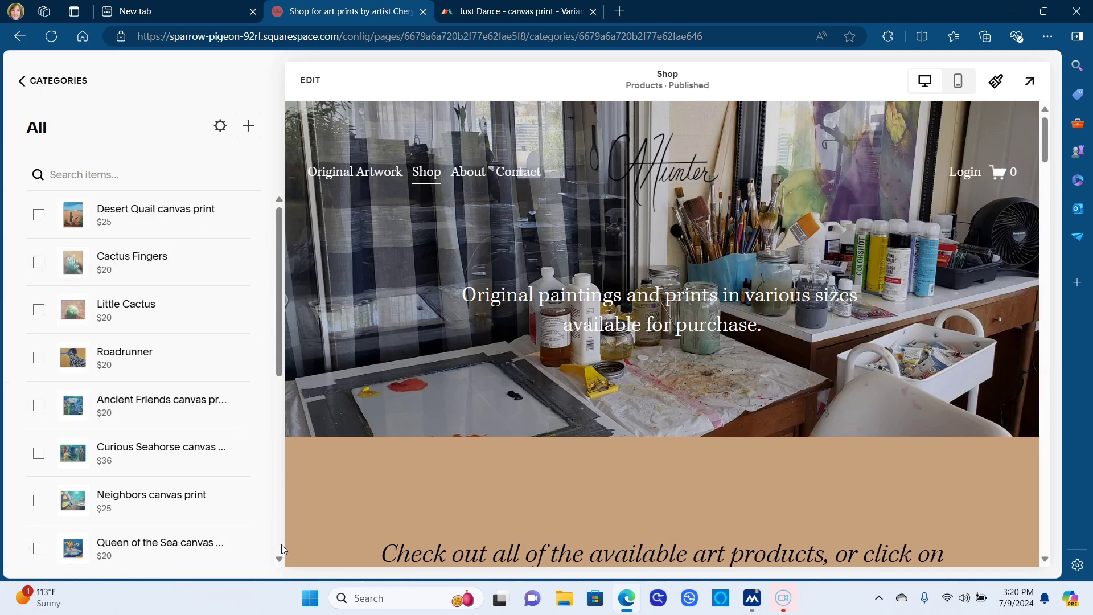
# Drag Just Dance - canvas print to second place below Curious Octopus and open it for editing.
pyautogui.scroll(-5, 282, 550)
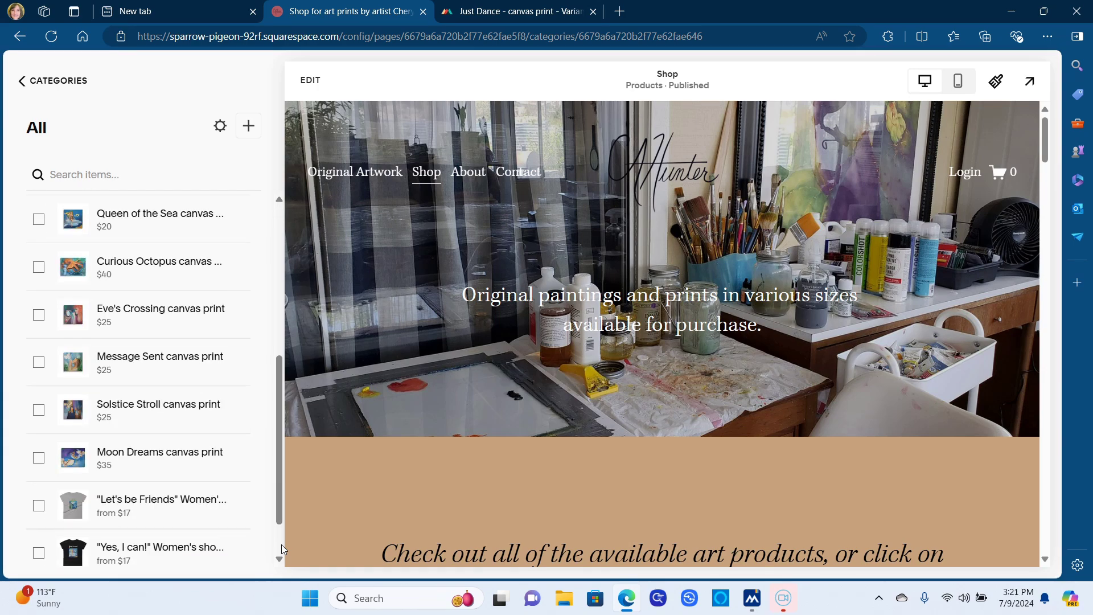
pyautogui.scroll(-1, 282, 550)
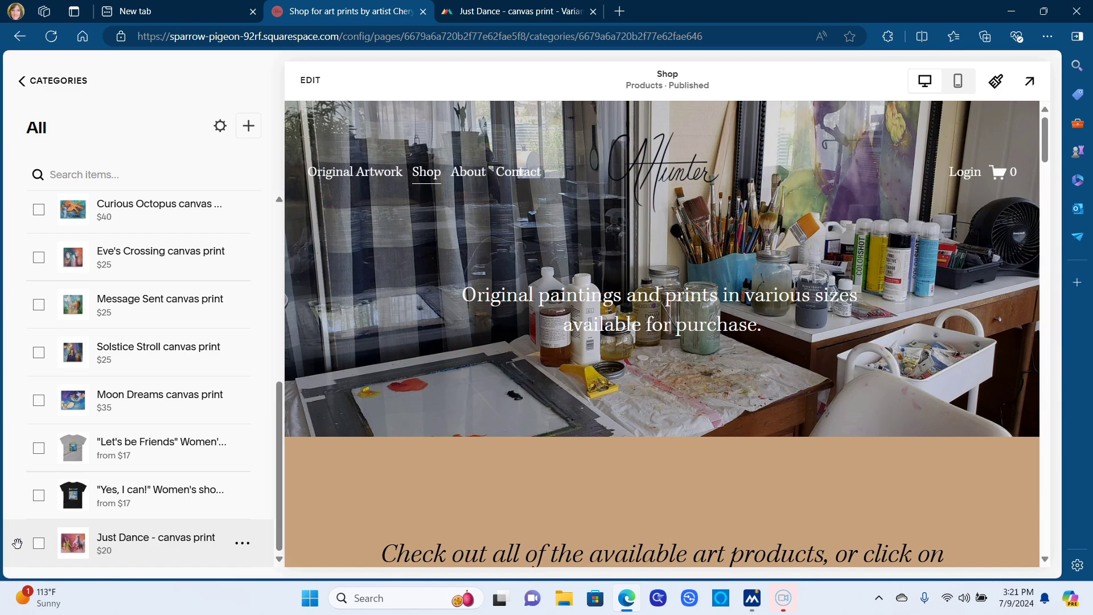
pyautogui.moveTo(17, 543); pyautogui.dragTo(1, 430)
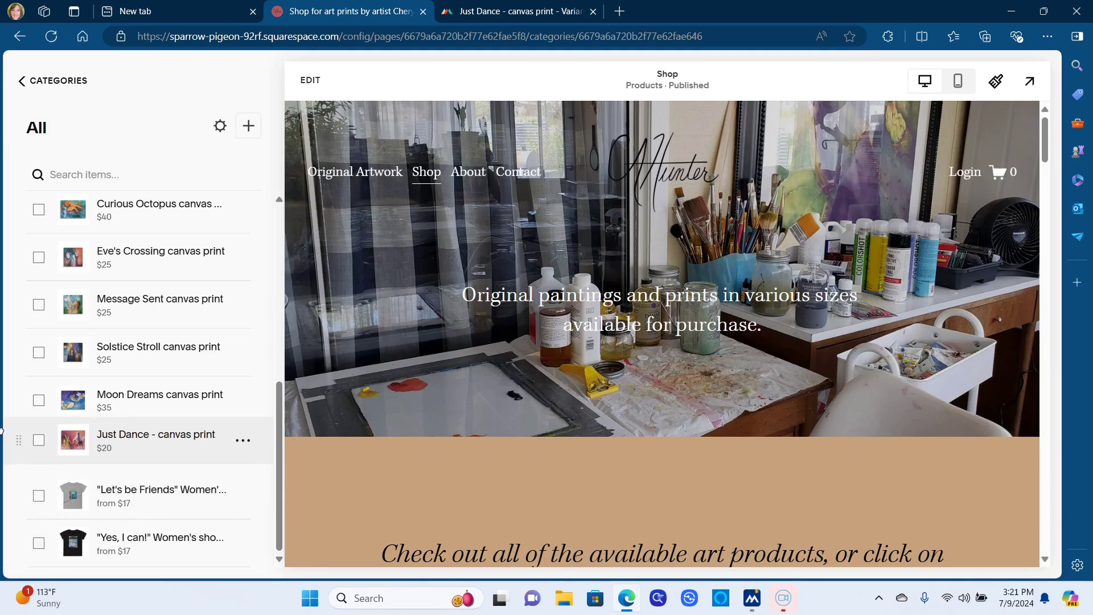
pyautogui.moveTo(1, 431); pyautogui.dragTo(2, 436)
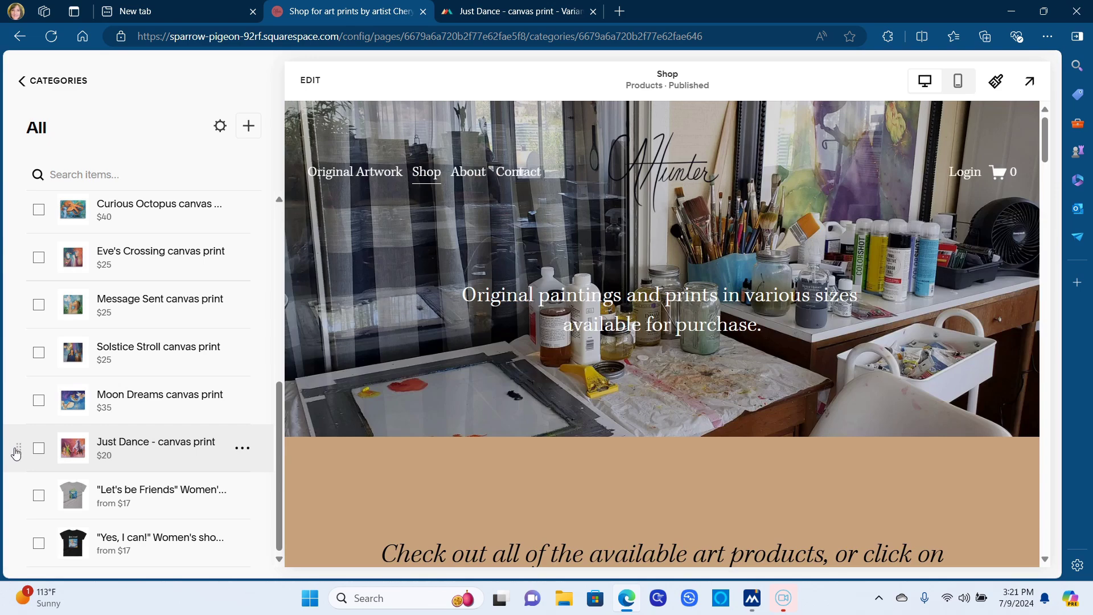
pyautogui.moveTo(16, 453); pyautogui.dragTo(5, 238)
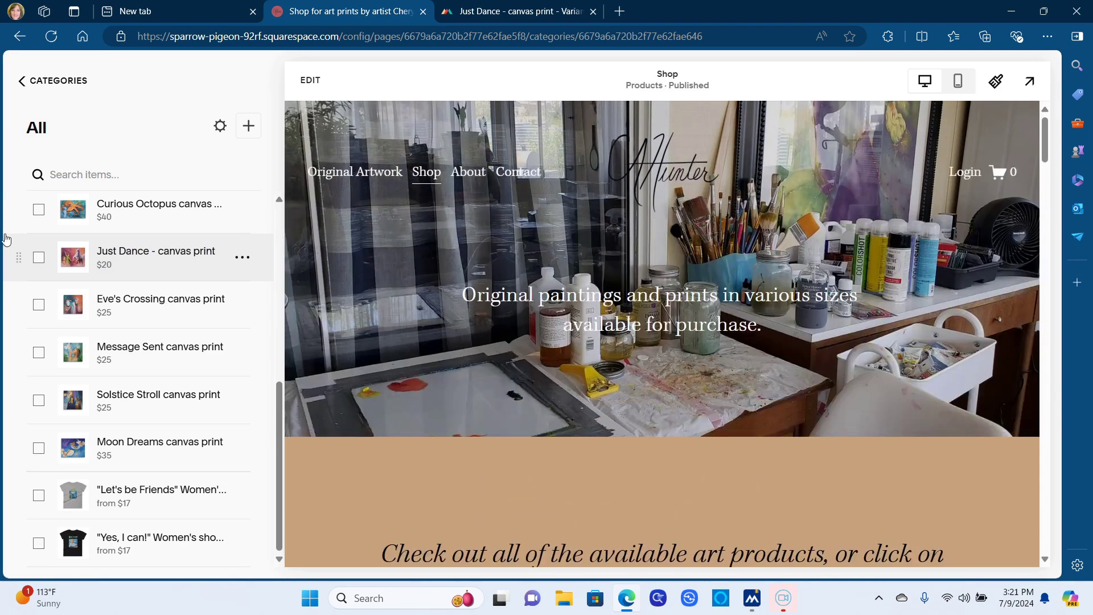
pyautogui.click(242, 260)
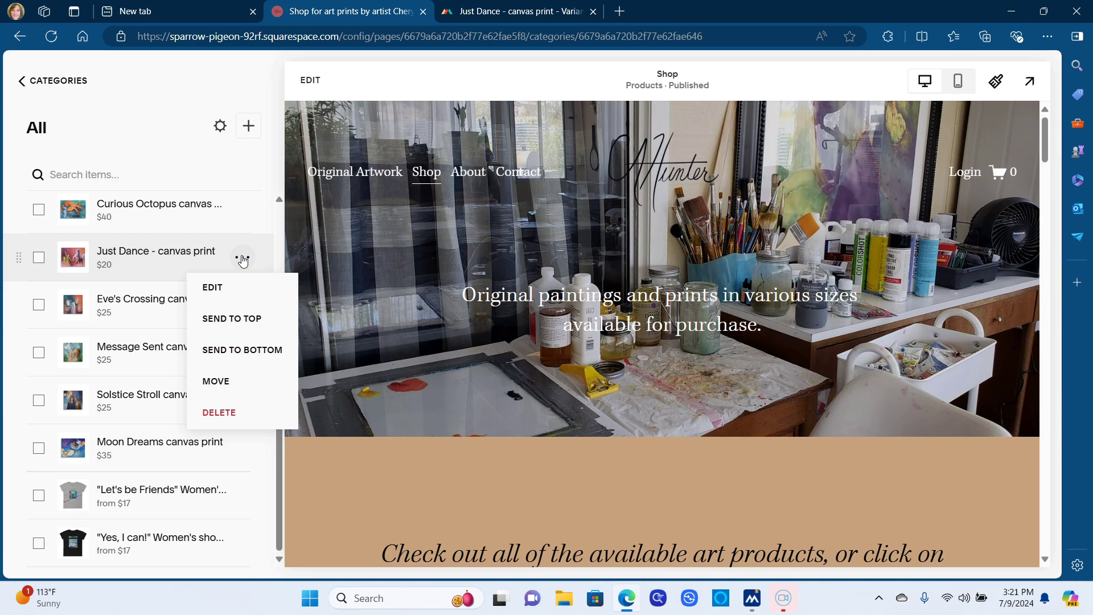
pyautogui.click(219, 288)
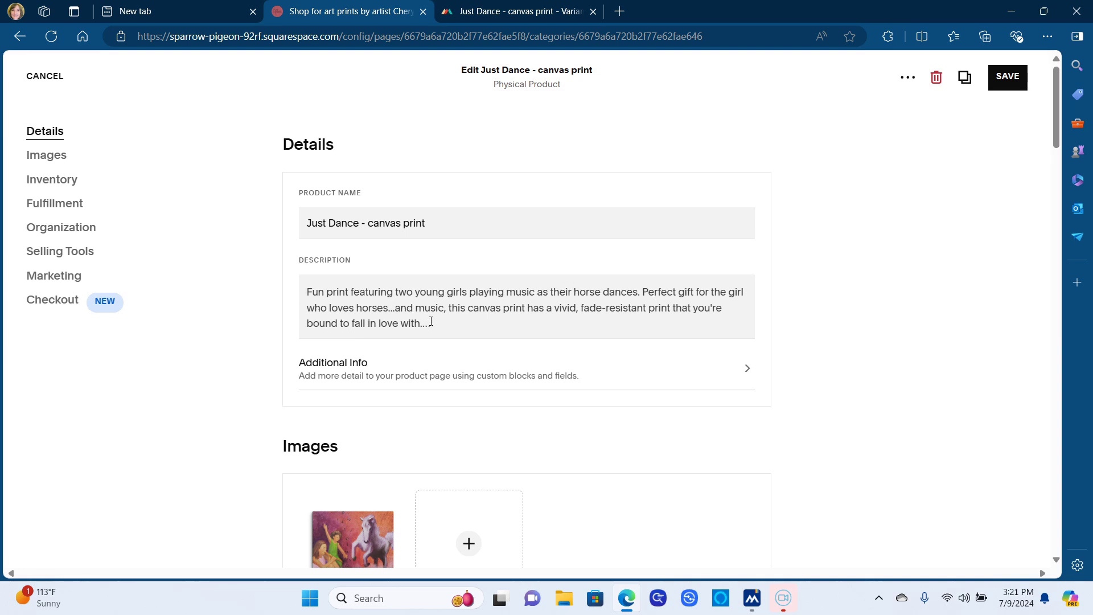
# Copy the description's first paragraph, then scroll down to the Organization settings.
pyautogui.click(454, 317)
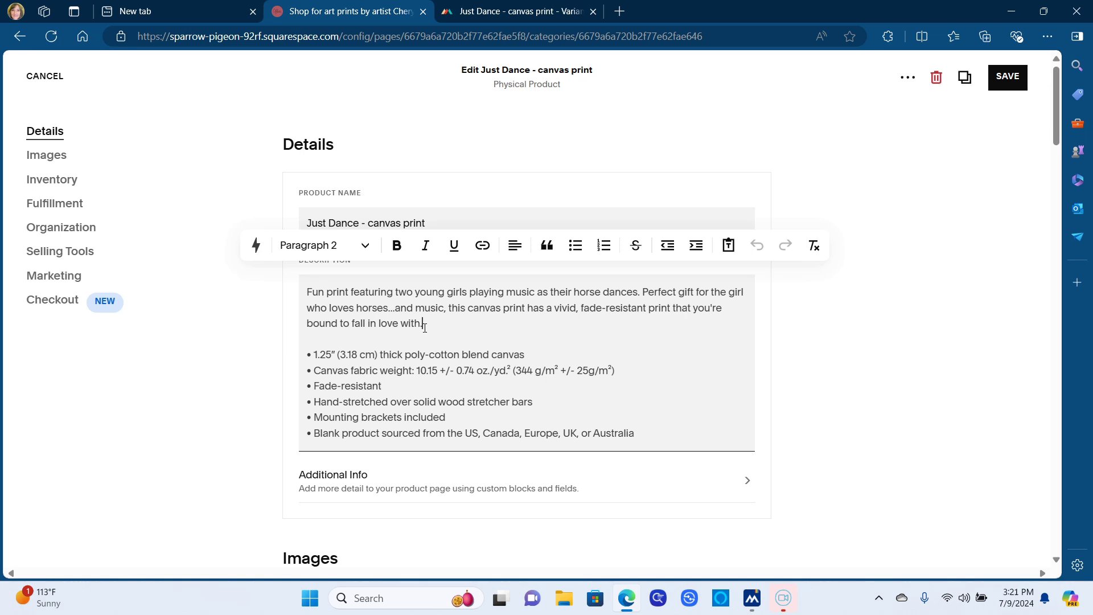
pyautogui.moveTo(427, 326); pyautogui.dragTo(307, 296)
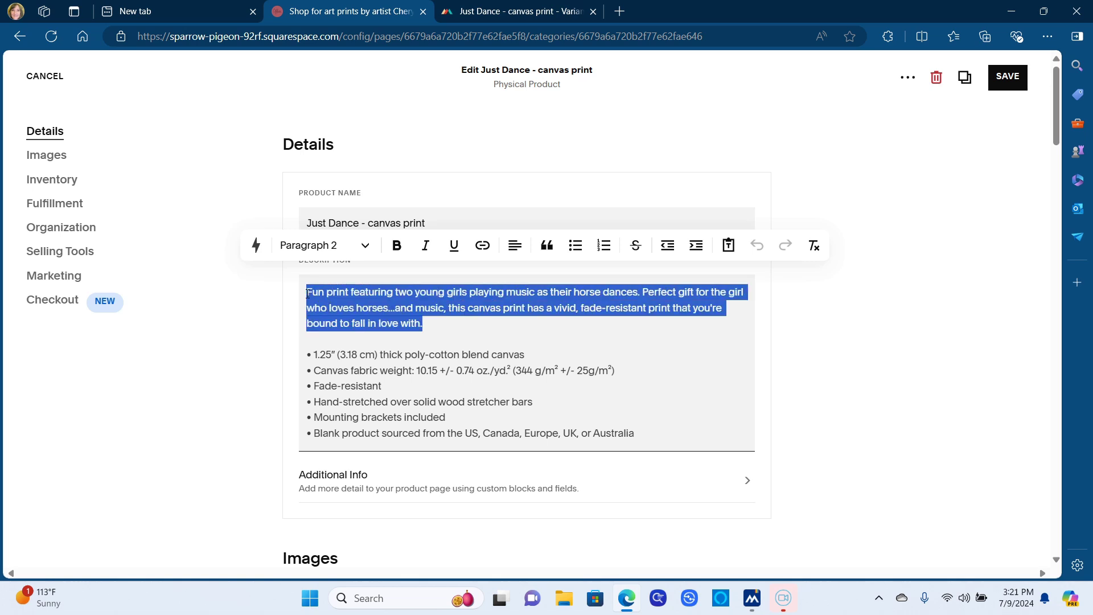
pyautogui.rightClick(345, 306)
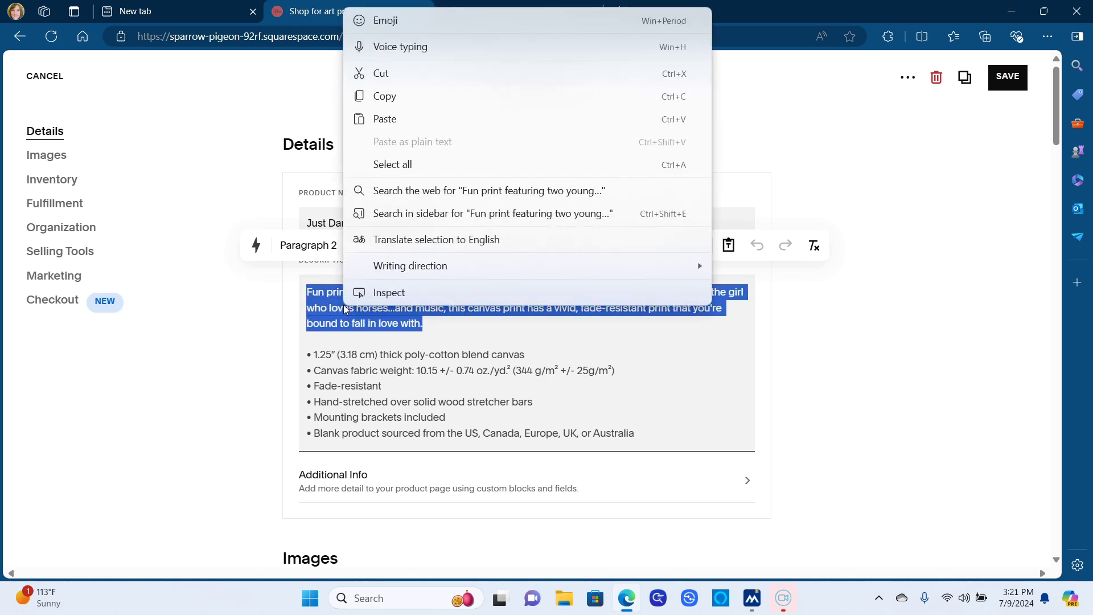
pyautogui.click(381, 102)
pyautogui.click(803, 312)
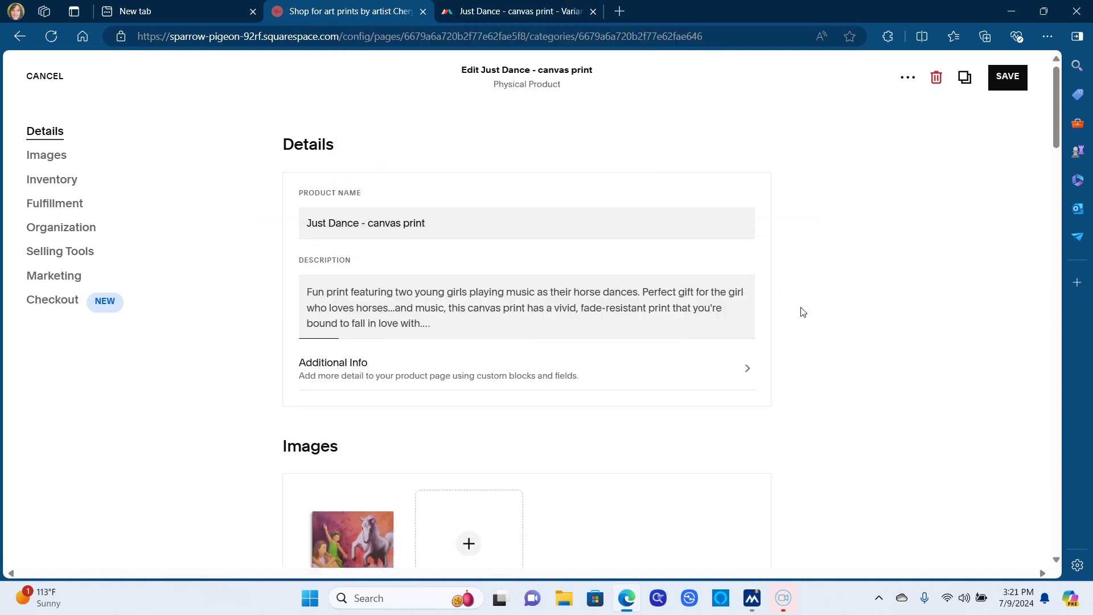
pyautogui.scroll(-1, 803, 312)
pyautogui.scroll(-6, 803, 312)
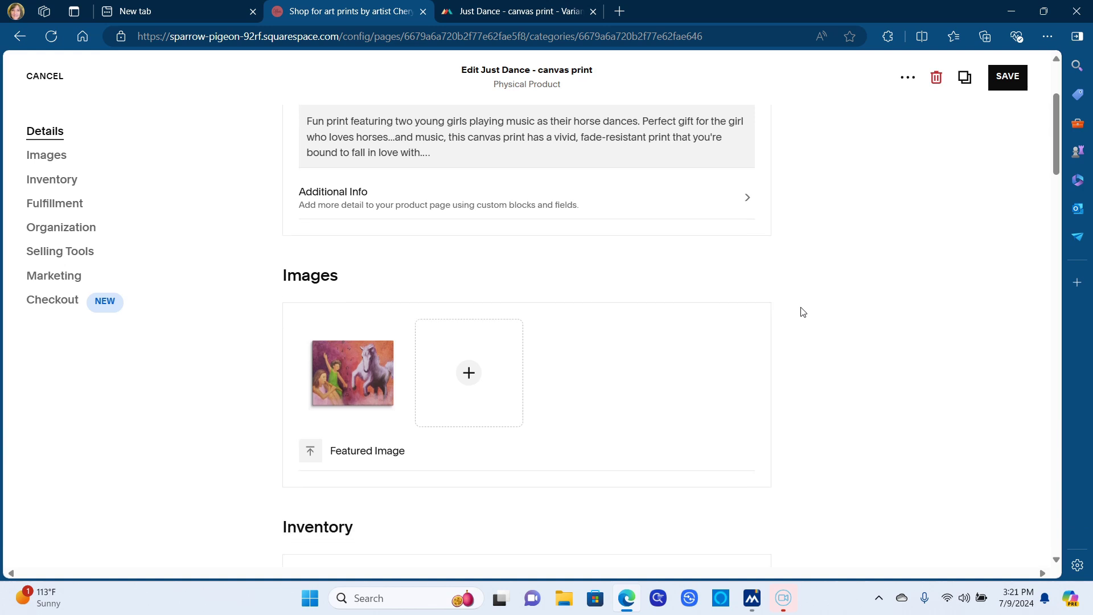
pyautogui.scroll(-2, 803, 312)
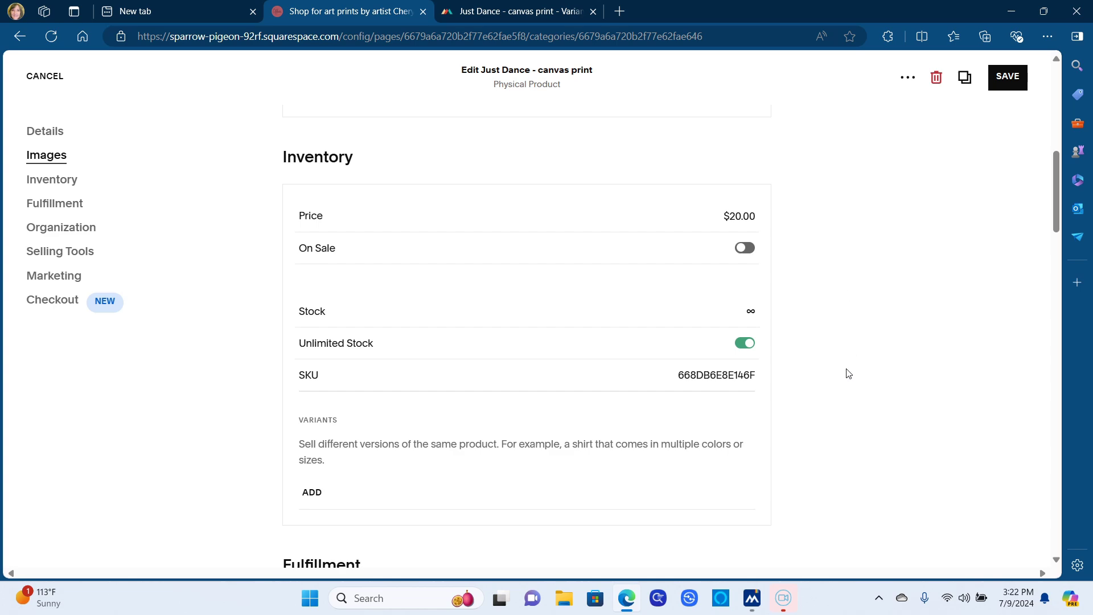
pyautogui.scroll(-8, 847, 377)
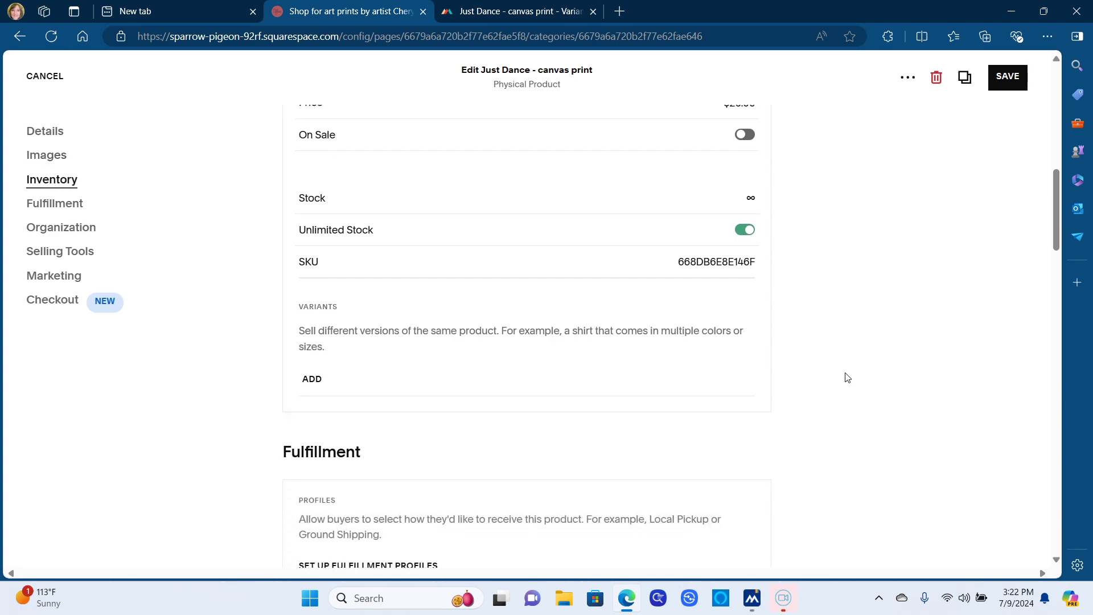
pyautogui.scroll(-5, 847, 377)
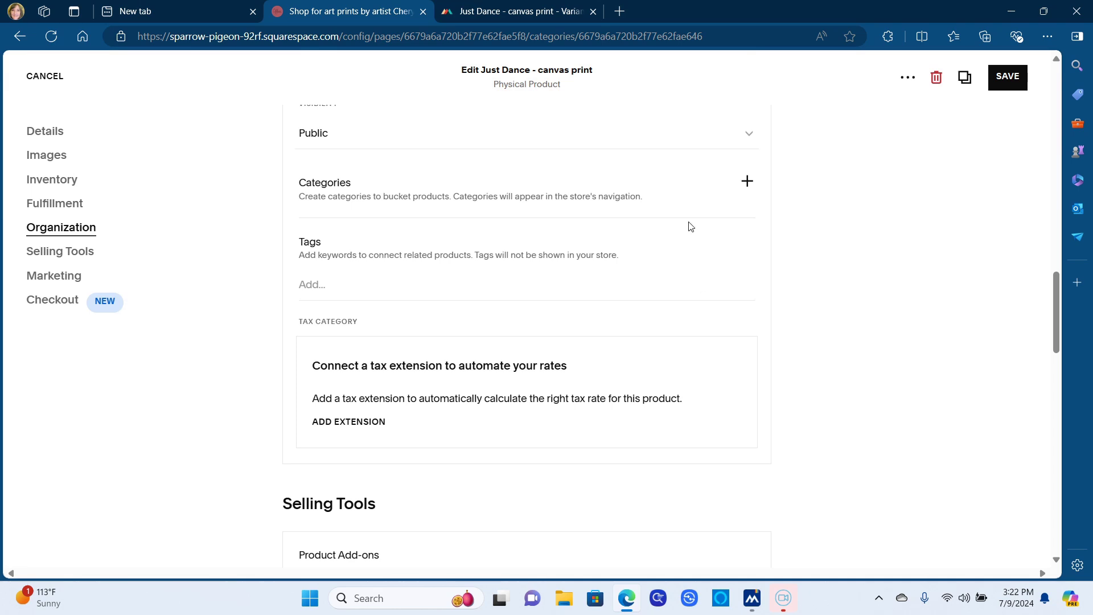
# Tick Prints in the Select a Category panel for the Just Dance canvas print.
pyautogui.click(746, 182)
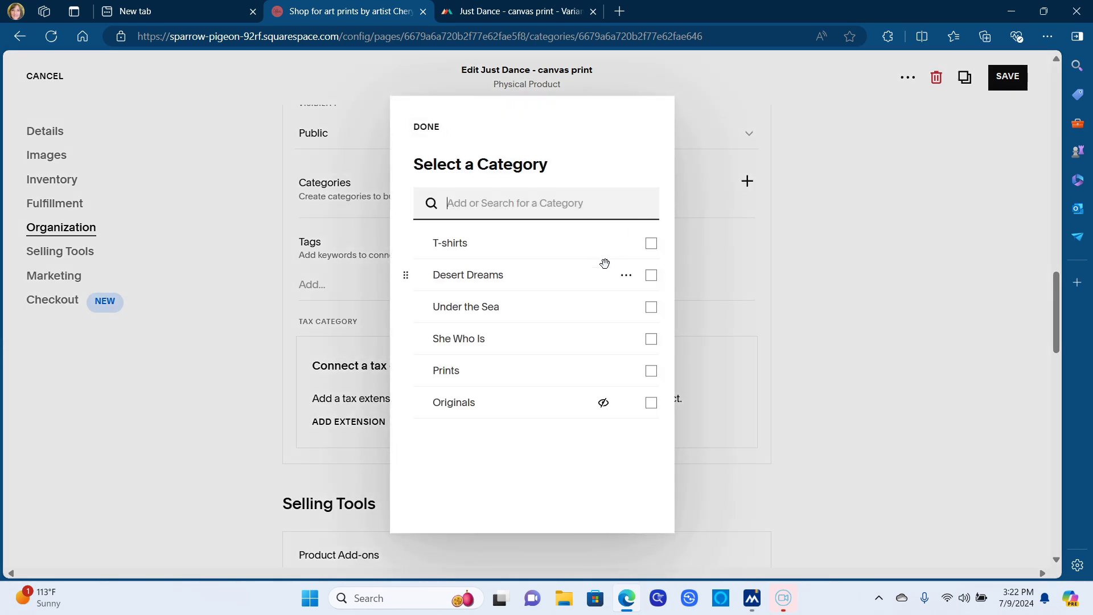
pyautogui.click(652, 373)
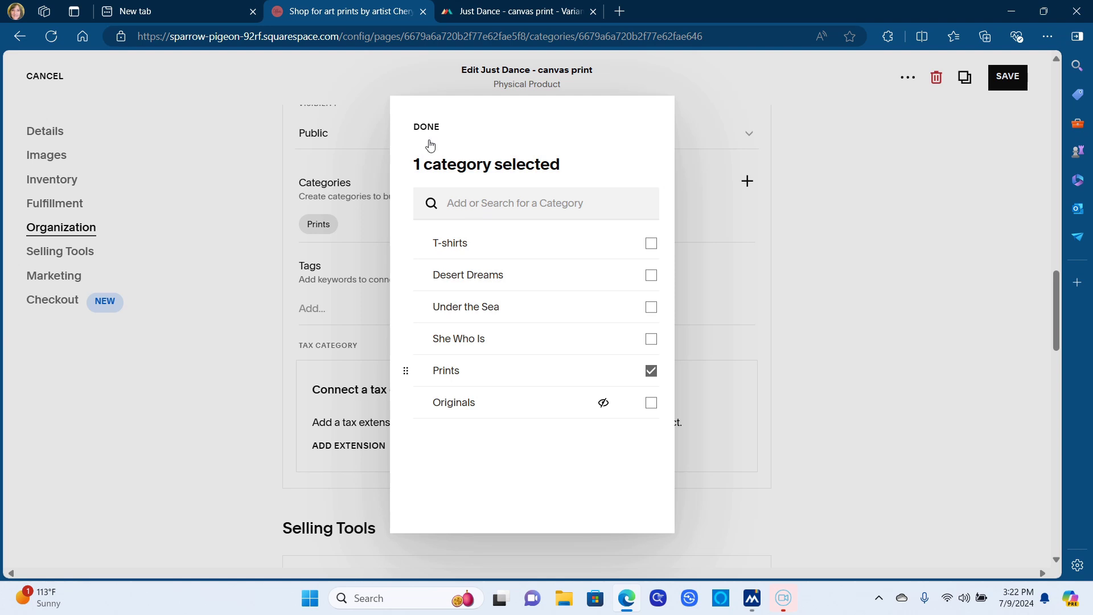
pyautogui.click(422, 125)
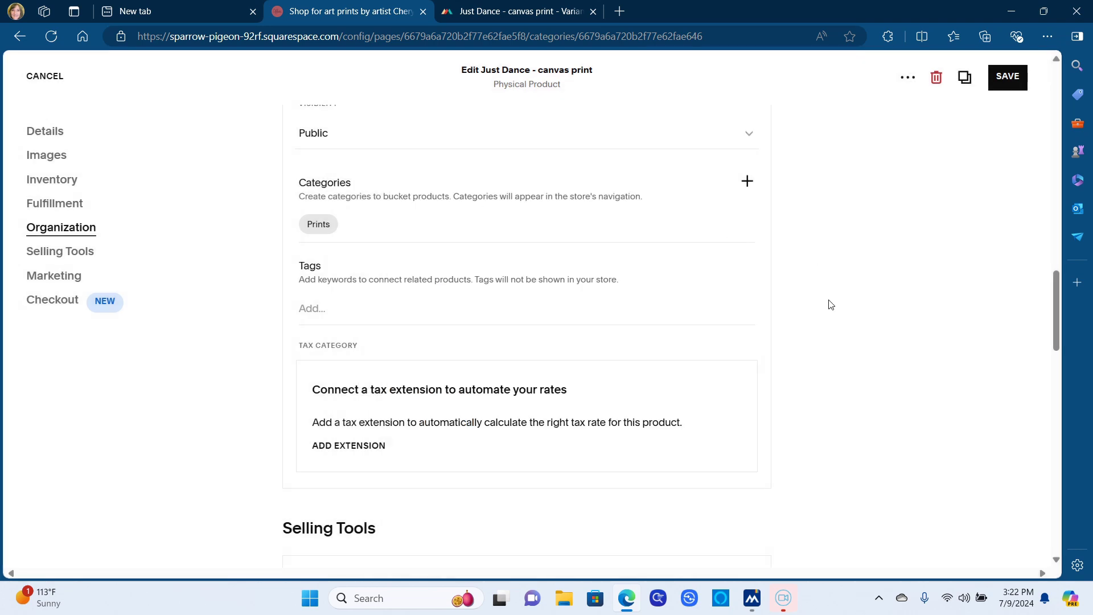
pyautogui.scroll(-5, 830, 304)
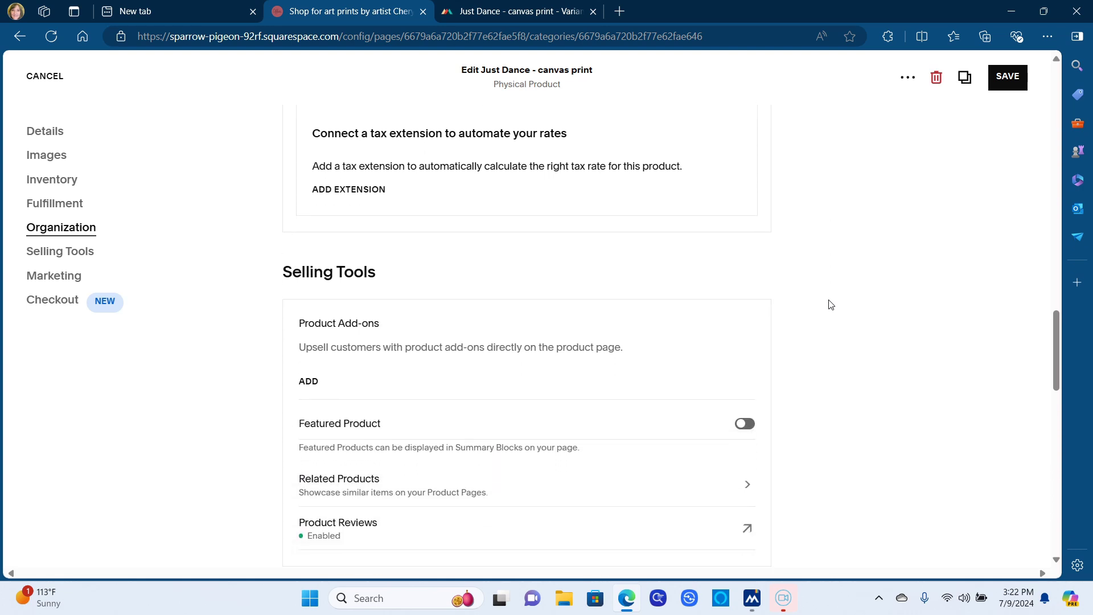
# Scroll to the Marketing section and open the SEO settings for slug just-dance-canvas-print.
pyautogui.scroll(-4, 830, 305)
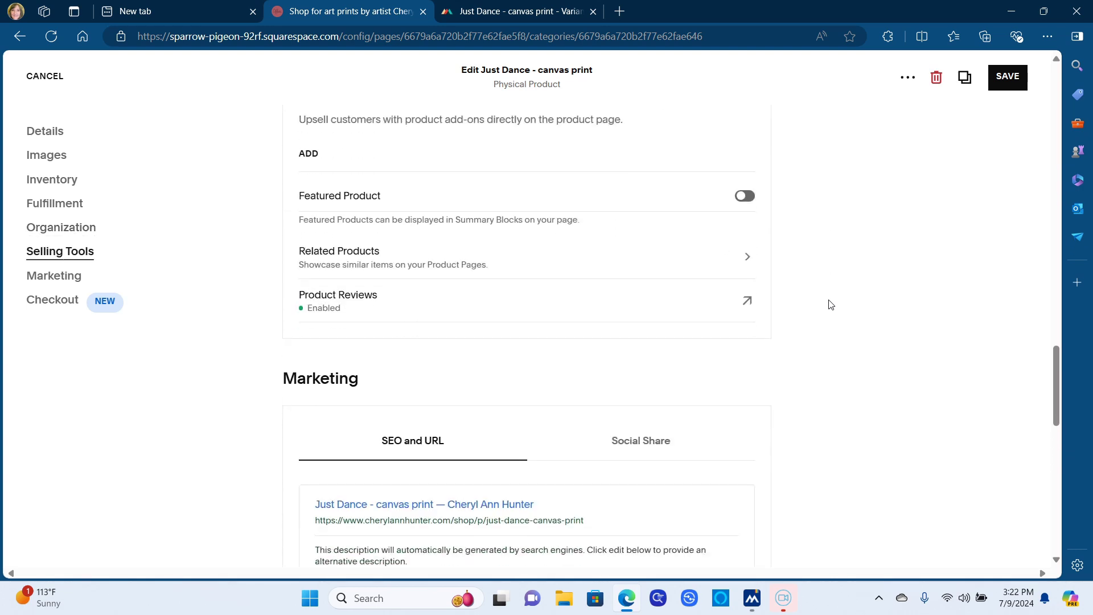
pyautogui.scroll(-5, 831, 305)
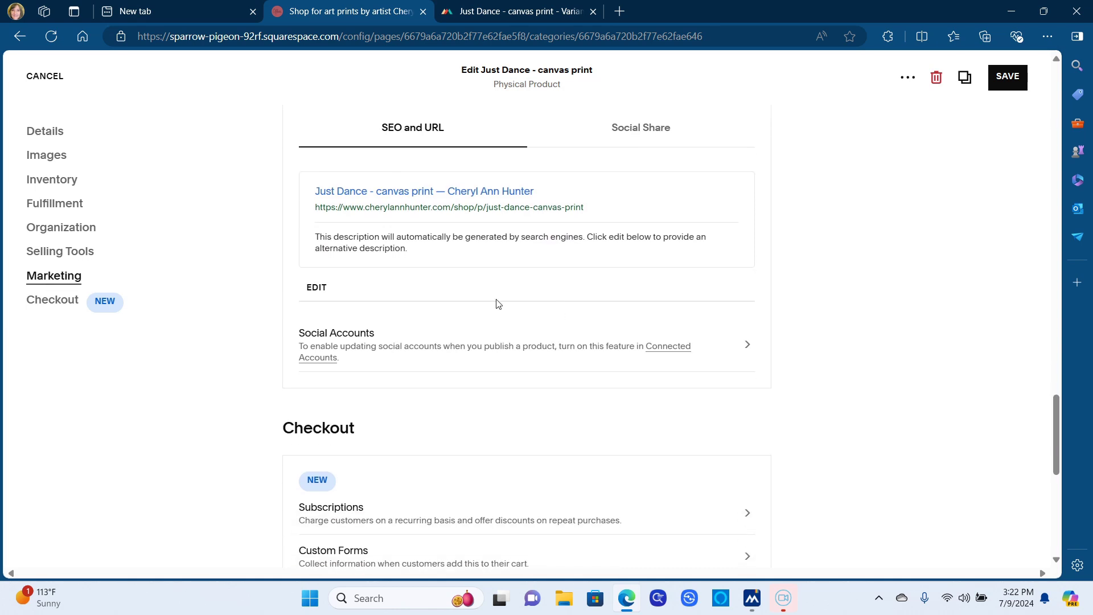
pyautogui.click(314, 290)
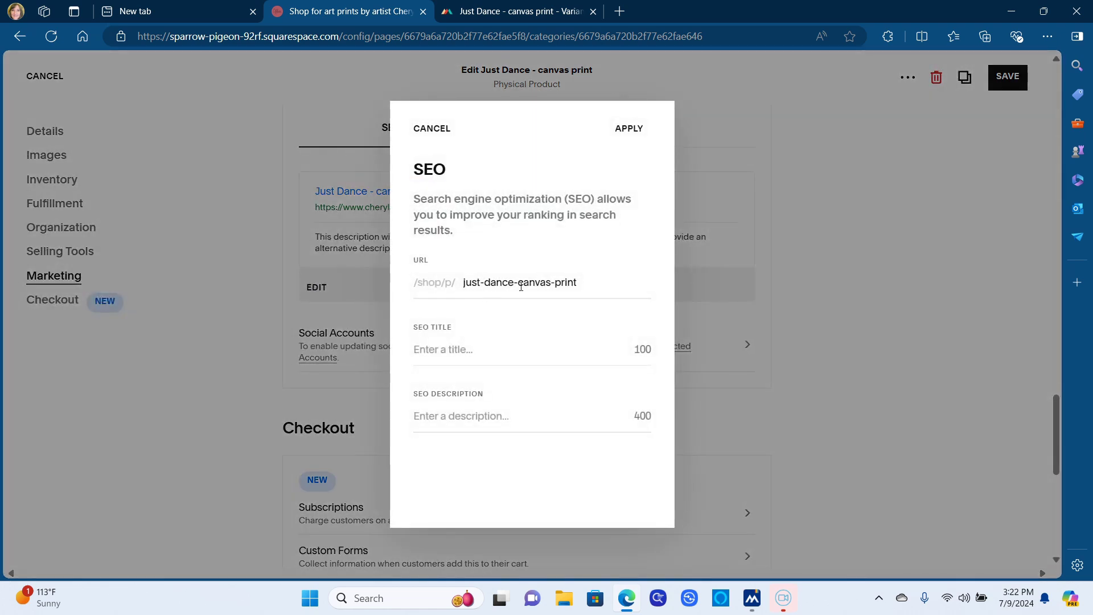
# Set the SEO title to 'Just Dance canvas print'.
pyautogui.click(423, 350)
pyautogui.write('Just')
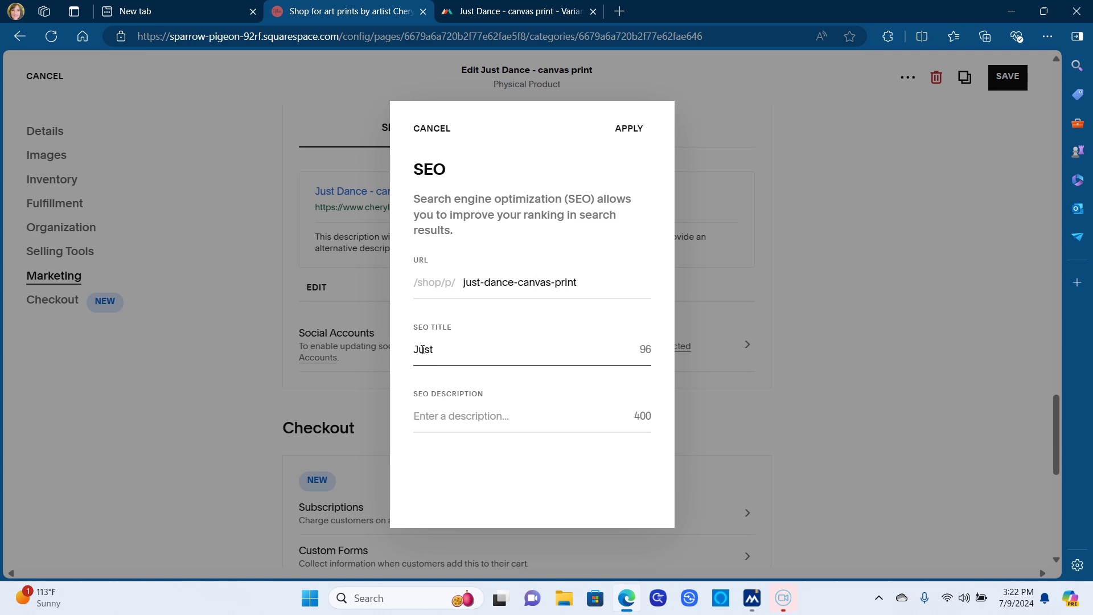
pyautogui.write(' Dance canvas print of')
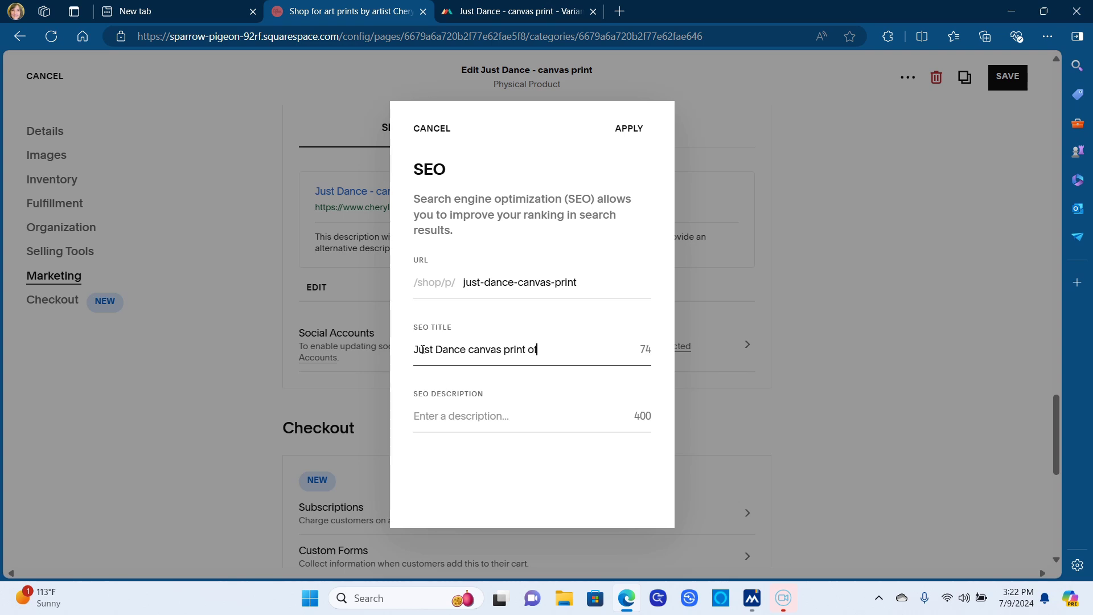
pyautogui.press('BackSpace')
pyautogui.press('BackSpace')
# Write the SEO description with the pasted paragraph and '8 x 10 inch canvas print ready to hang.', then apply.
pyautogui.click(415, 416)
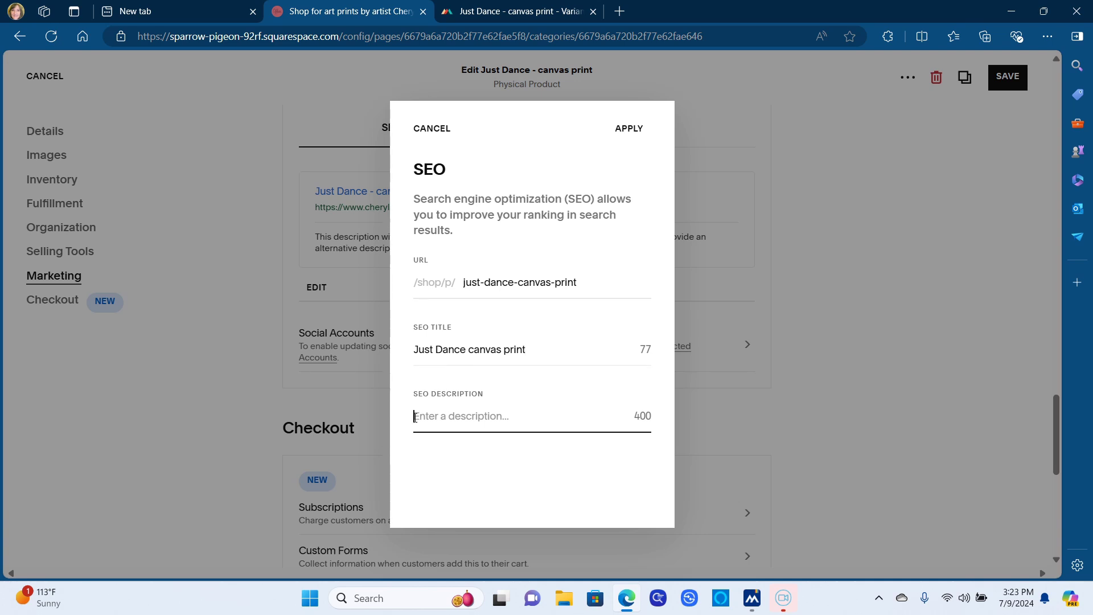
pyautogui.write('Just Da')
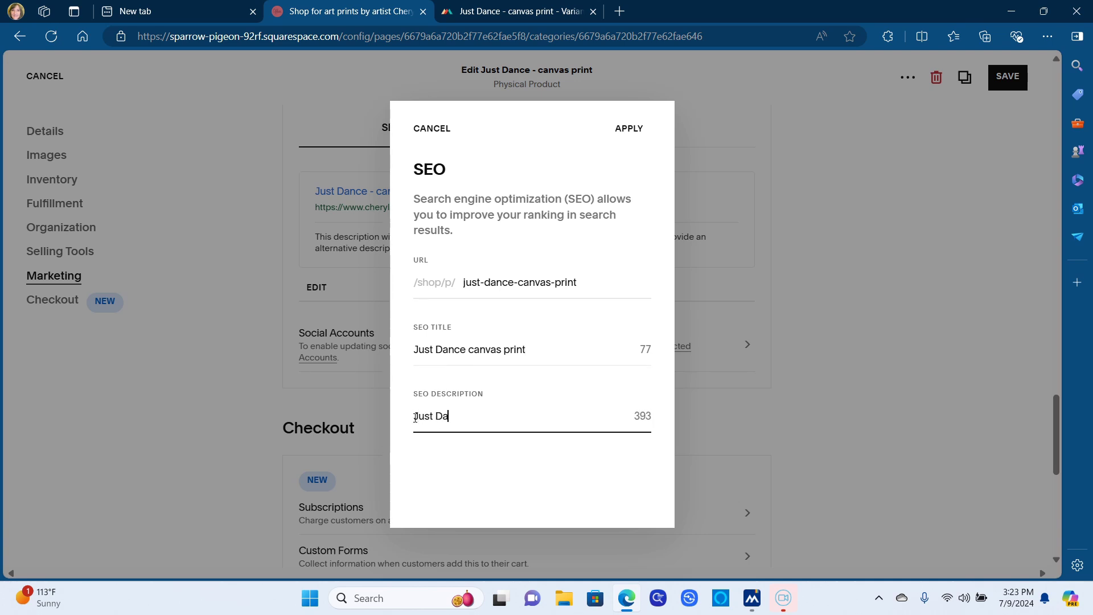
pyautogui.write('nce canvas print.')
pyautogui.rightClick(531, 417)
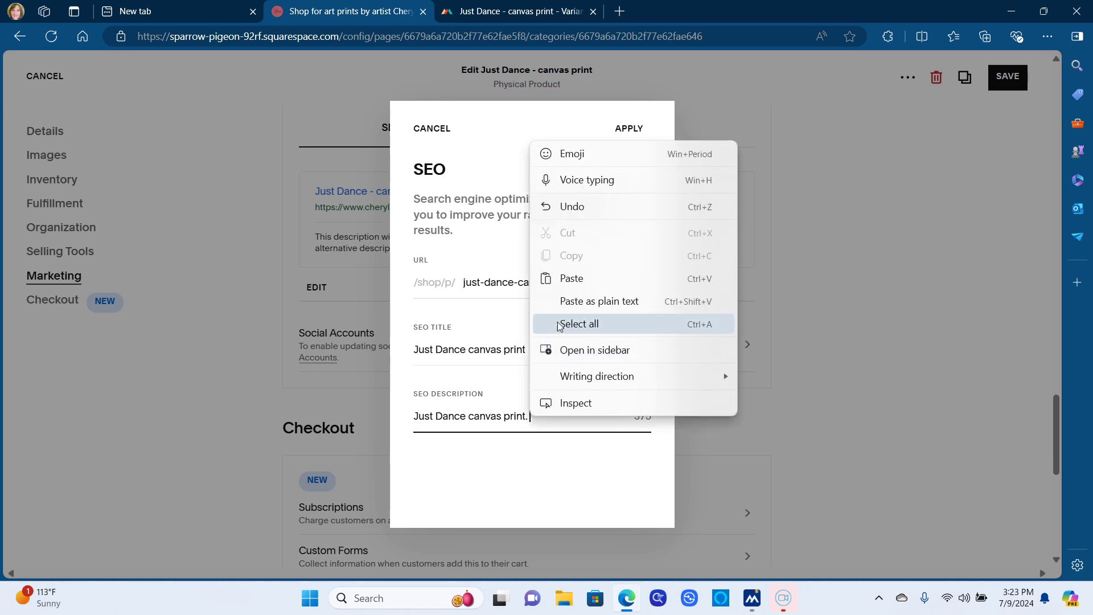
pyautogui.click(572, 275)
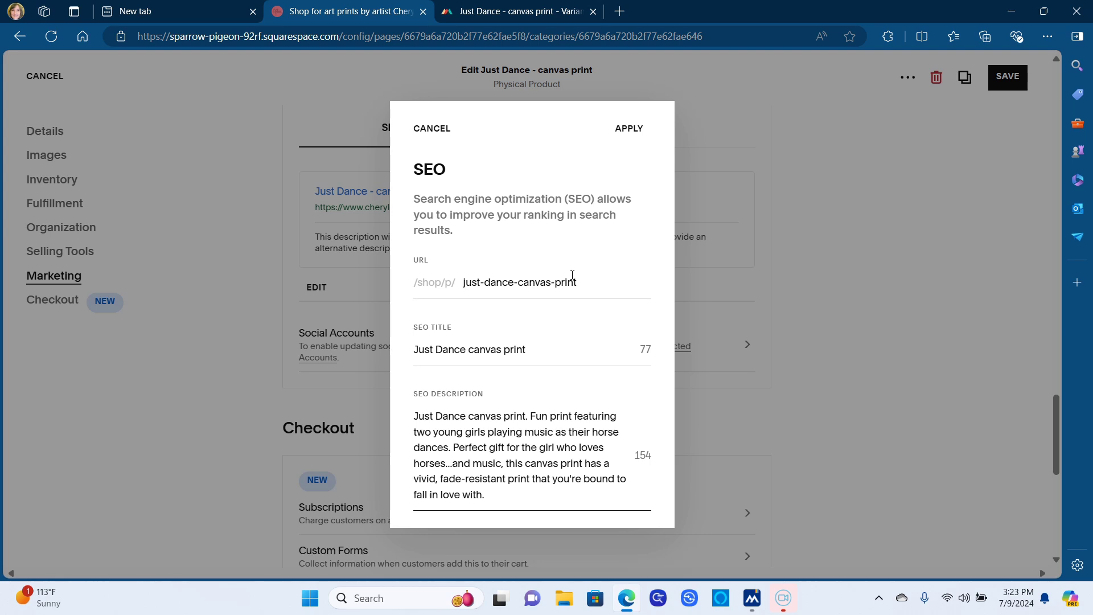
pyautogui.write('8 x 10 inch canvas print')
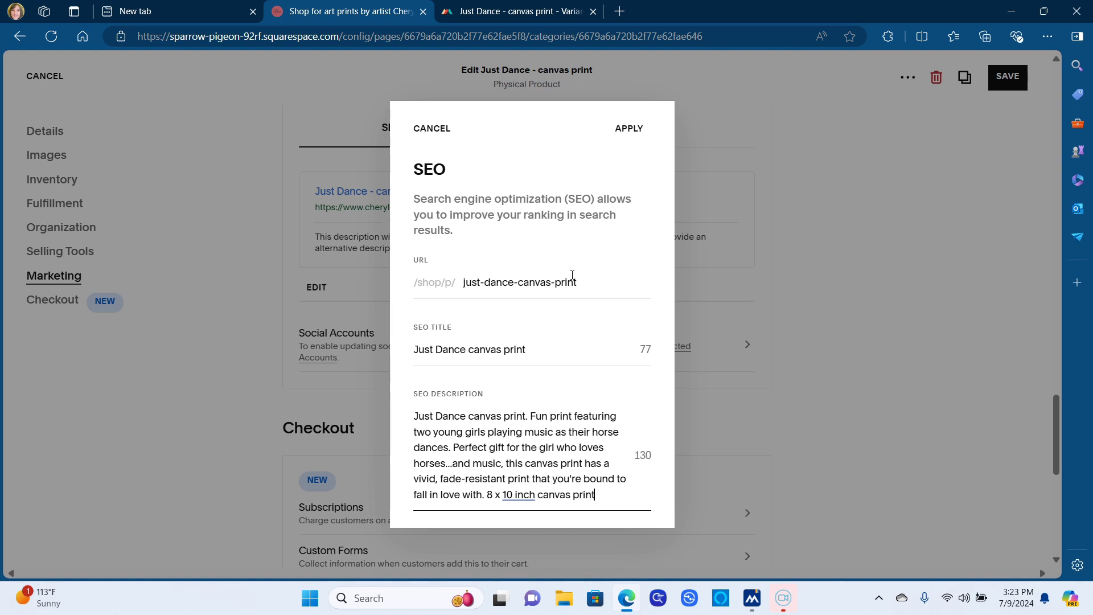
pyautogui.write('.')
pyautogui.press('BackSpace')
pyautogui.write('ready to hang.')
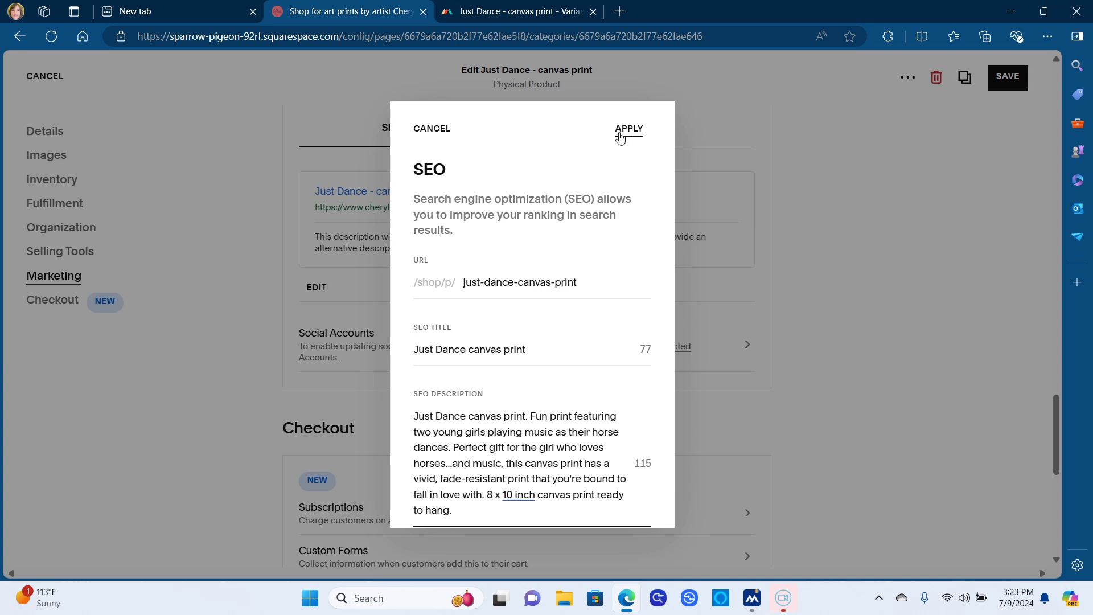
pyautogui.click(620, 138)
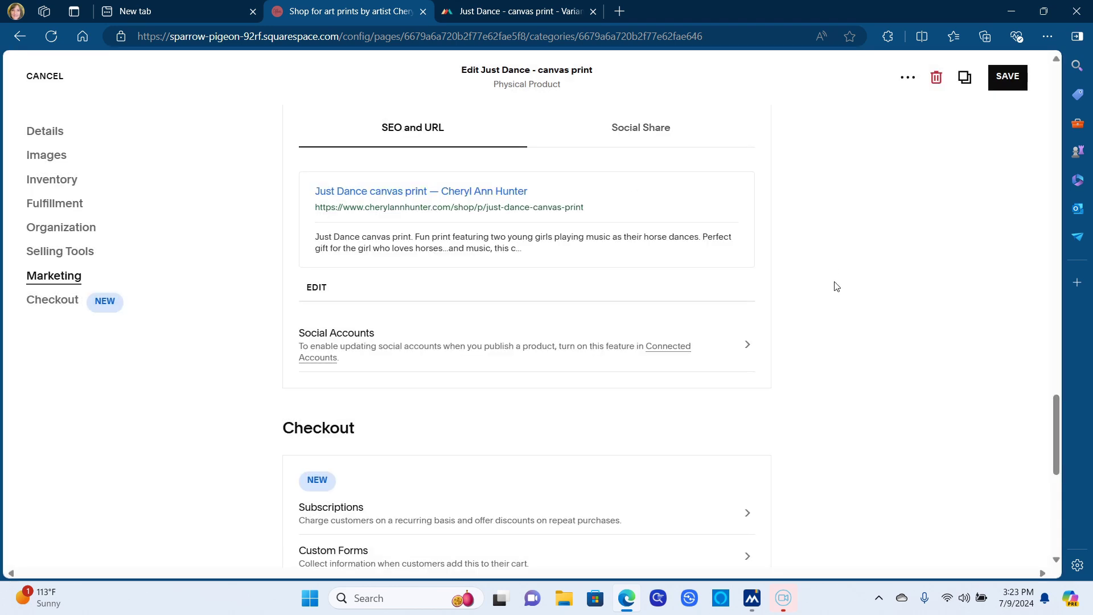
# Save the Just Dance canvas print with its new category and SEO settings.
pyautogui.scroll(-3, 836, 292)
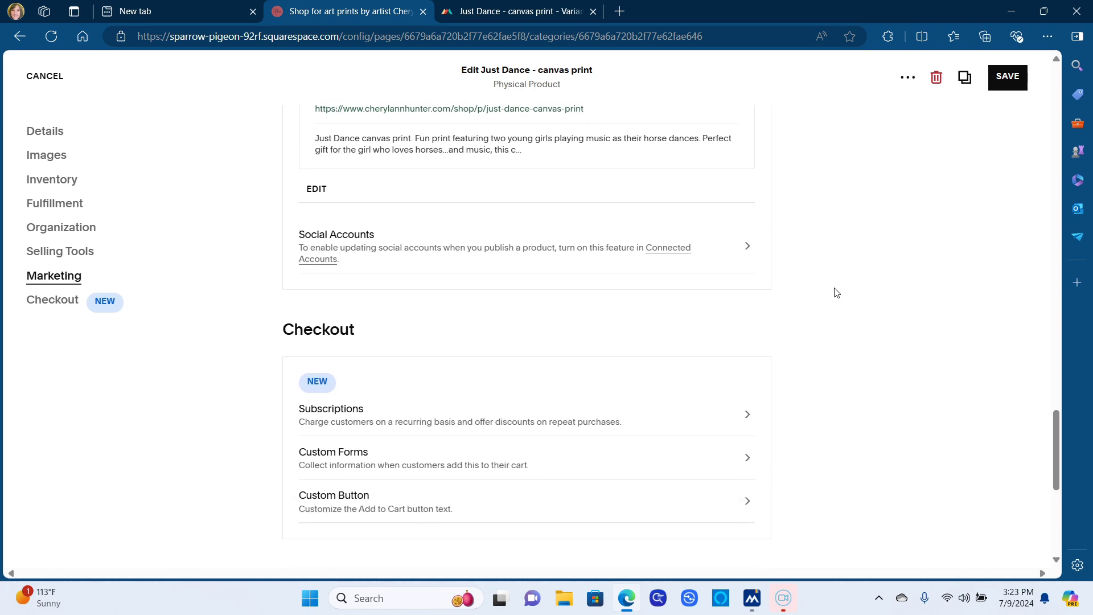
pyautogui.scroll(-2, 836, 292)
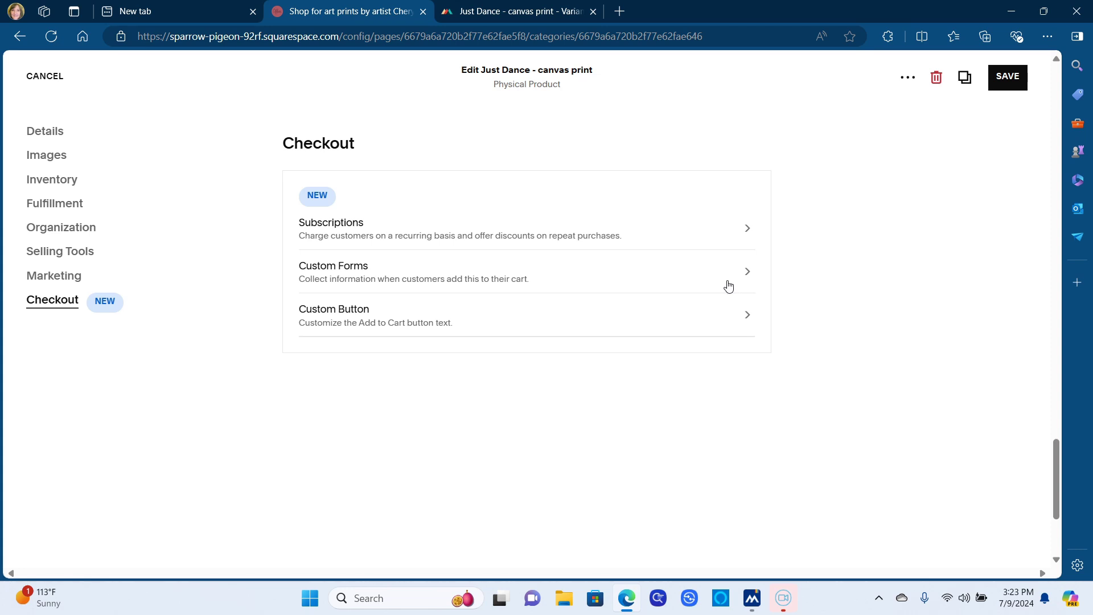
pyautogui.click(1009, 85)
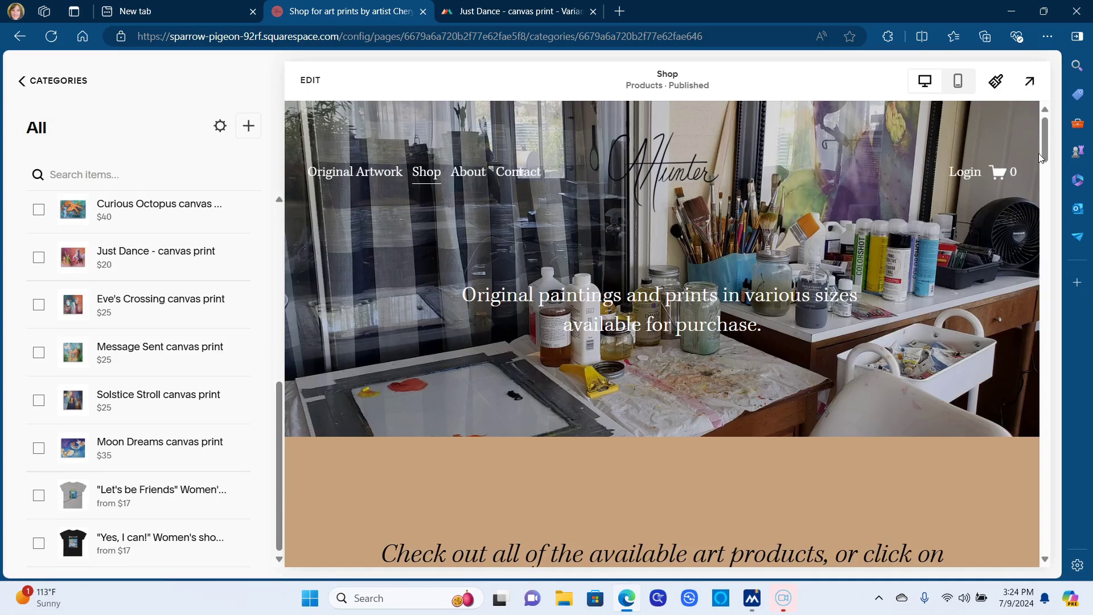
# View the shop's Prints category in the preview to confirm the Just Dance canvas print is listed.
pyautogui.moveTo(1049, 155); pyautogui.dragTo(1046, 222)
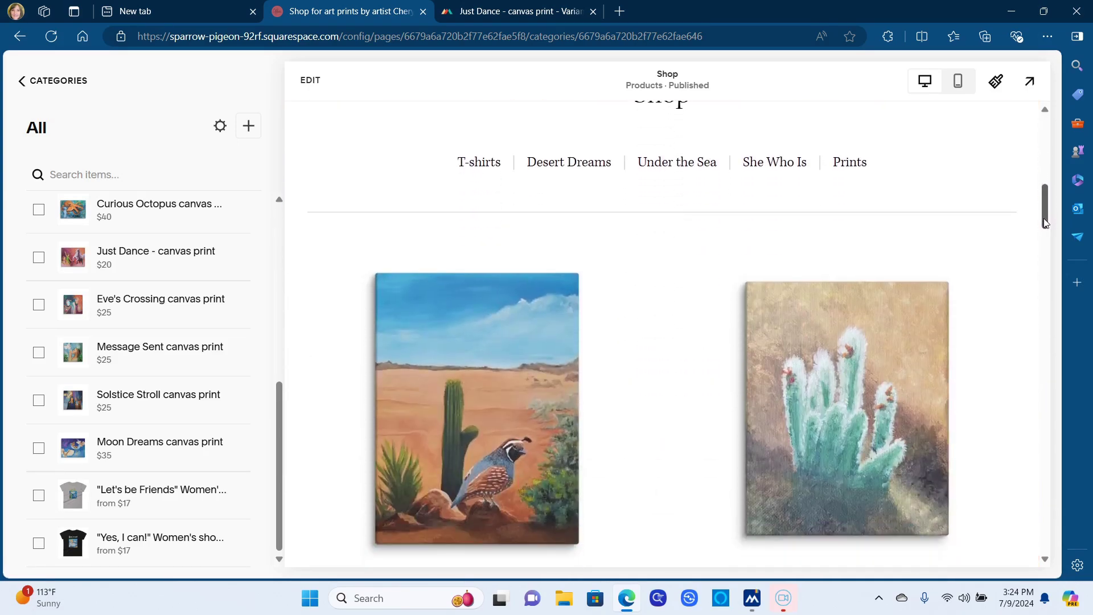
pyautogui.click(849, 165)
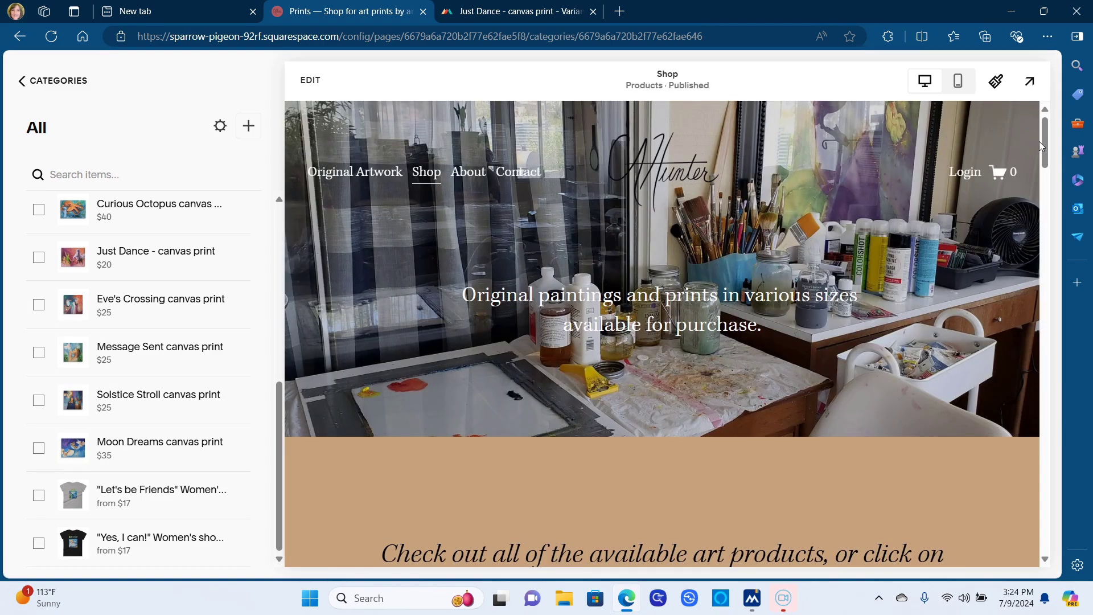
pyautogui.moveTo(1046, 153); pyautogui.dragTo(1047, 226)
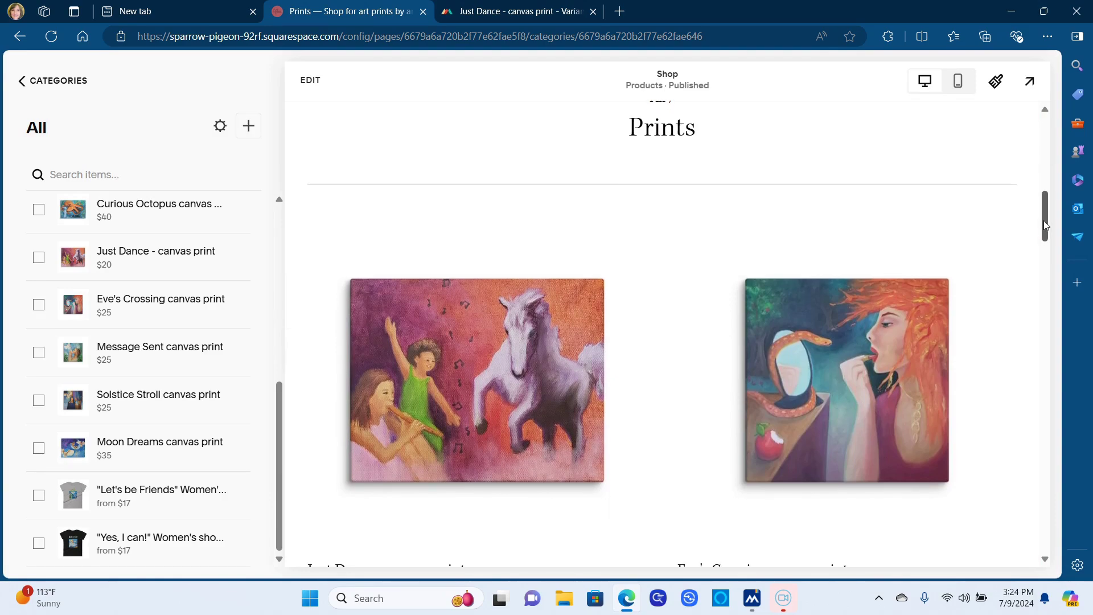
pyautogui.moveTo(1047, 227); pyautogui.dragTo(1042, 177)
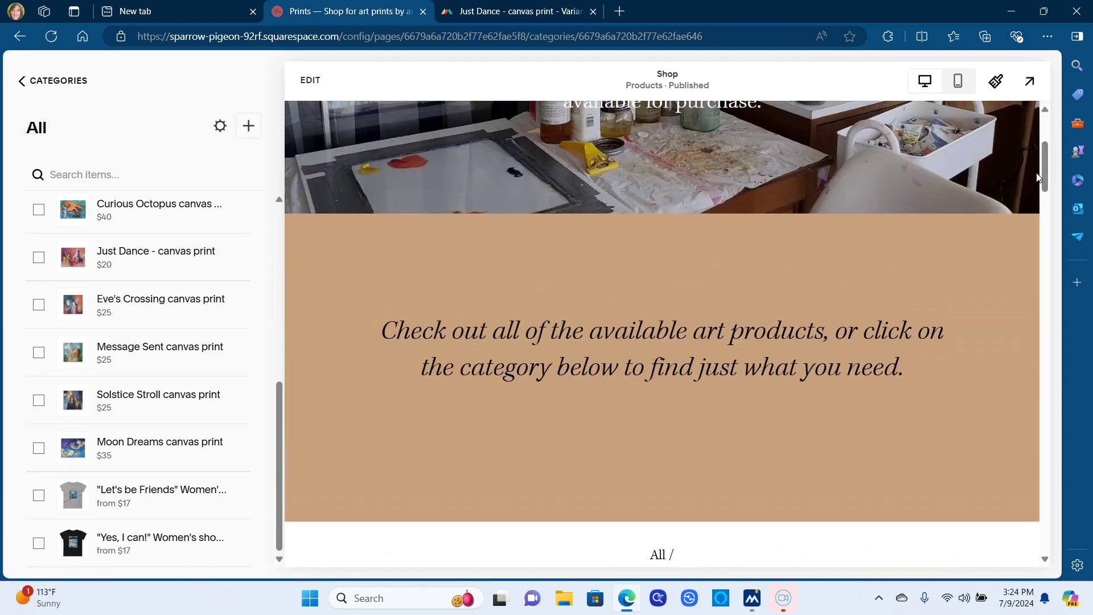
# In Printful, go to Stores and open the connected store's product list.
pyautogui.click(521, 14)
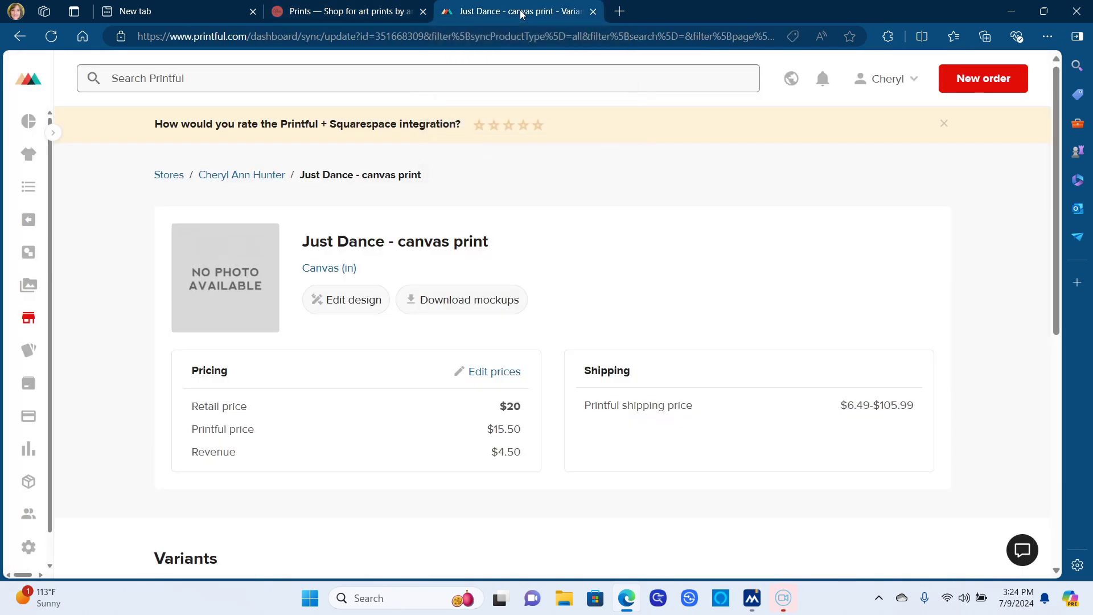
pyautogui.click(33, 323)
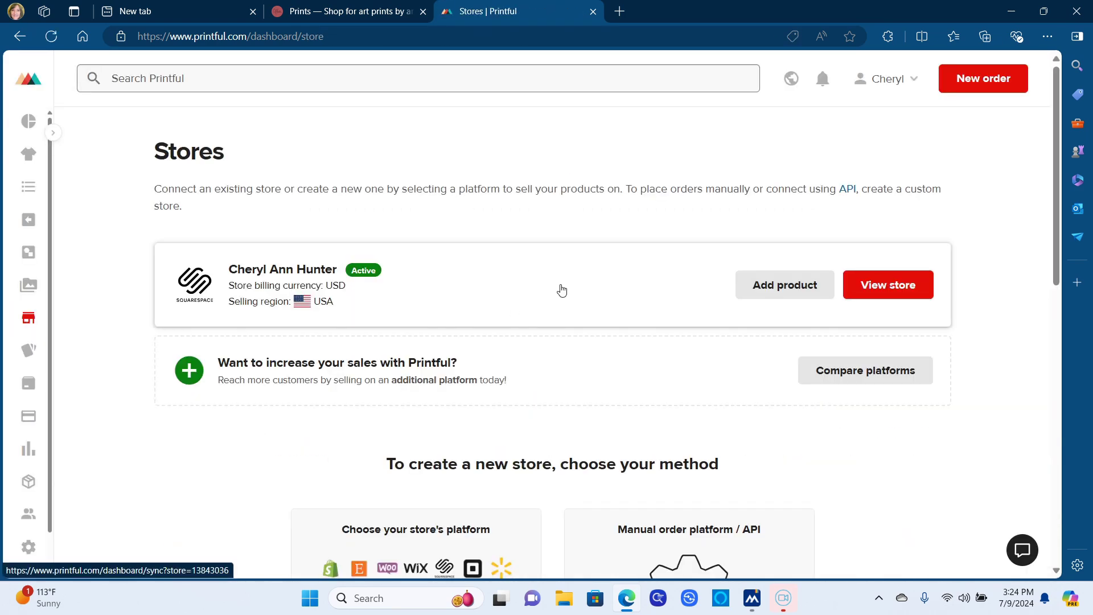
pyautogui.click(892, 284)
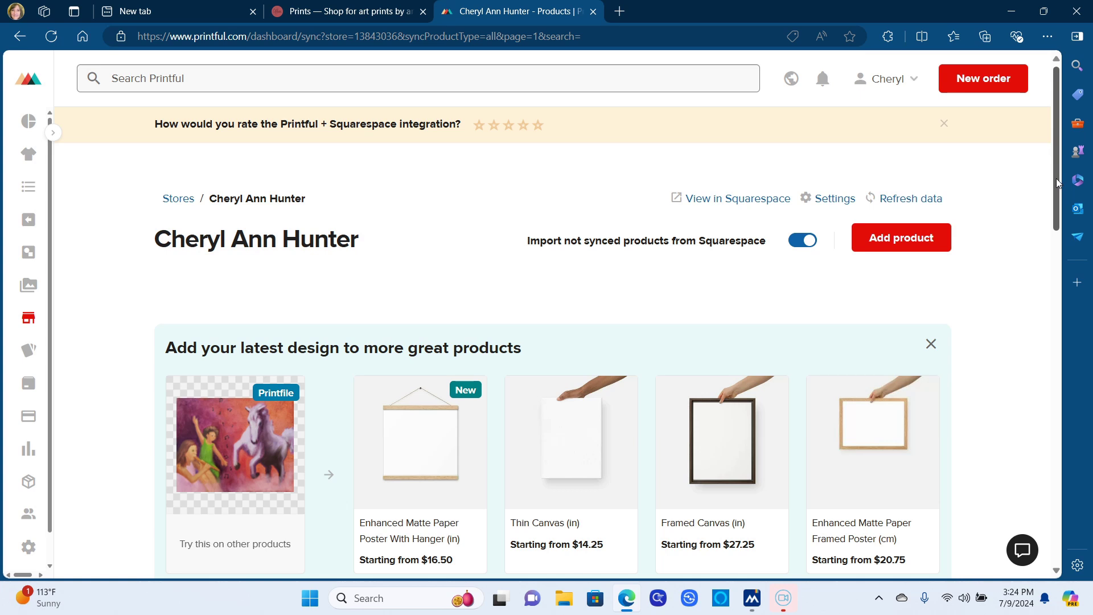
pyautogui.moveTo(1056, 179); pyautogui.dragTo(1065, 329)
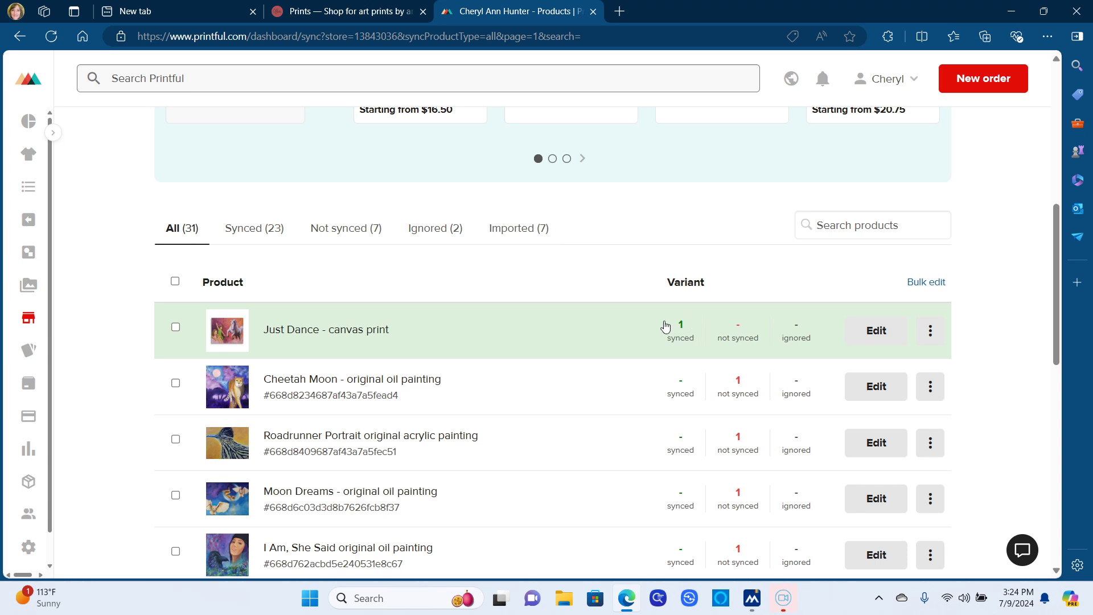
# Open Just Dance - canvas print and review its Canvas (in) variant pricing.
pyautogui.click(470, 341)
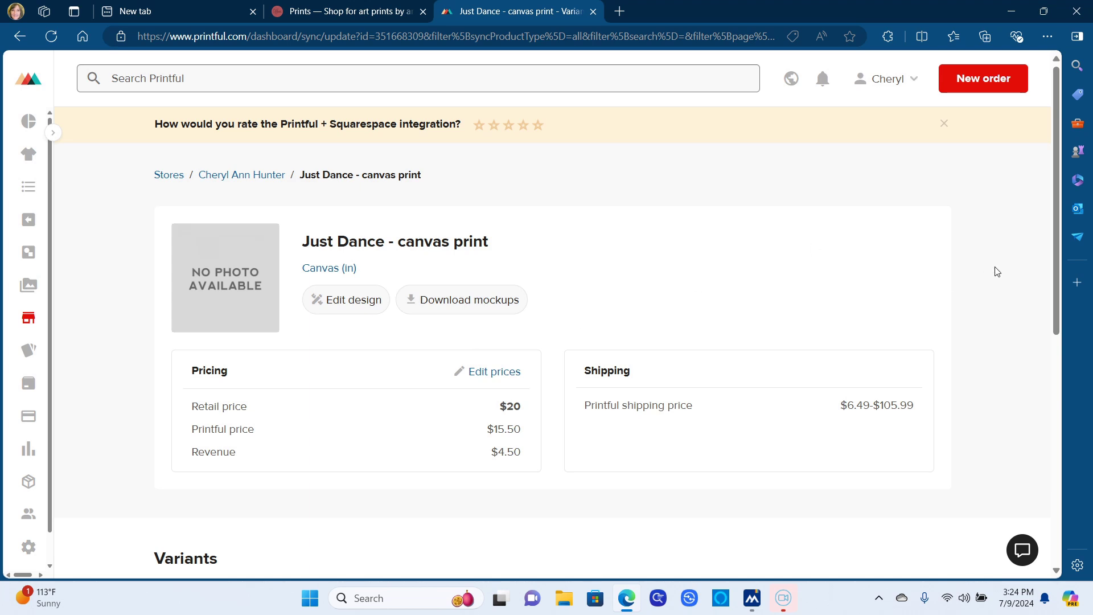
pyautogui.scroll(-3, 997, 271)
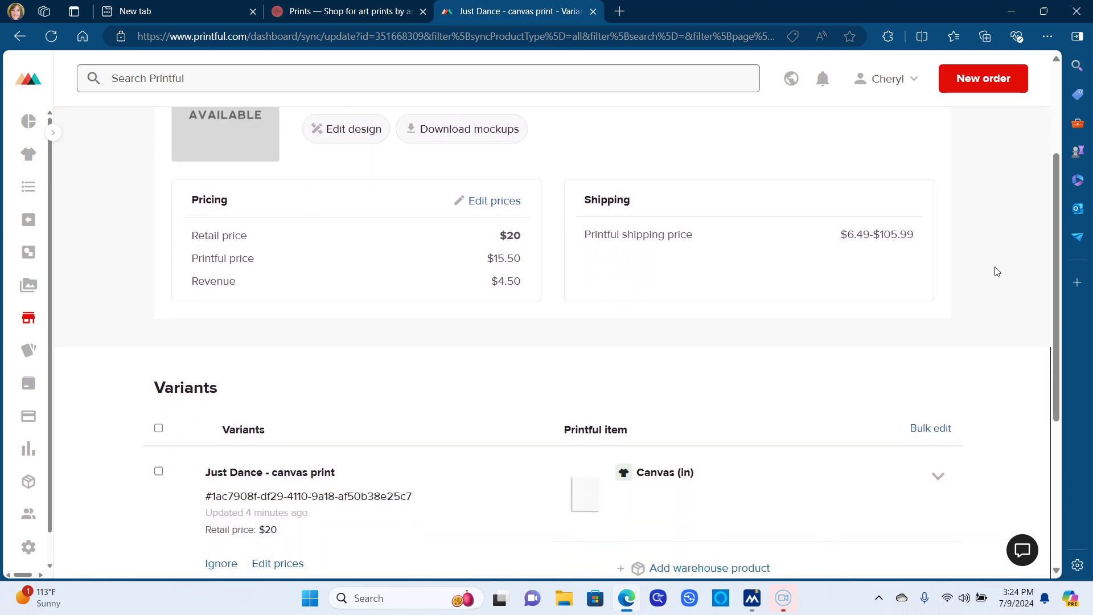
pyautogui.scroll(-4, 997, 272)
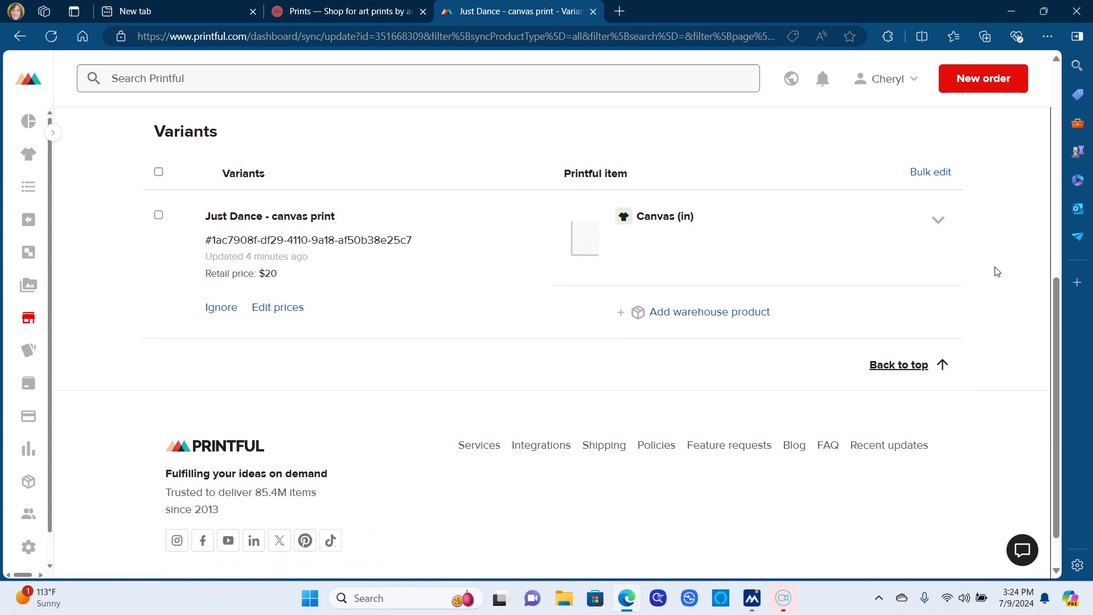
pyautogui.scroll(-1, 997, 272)
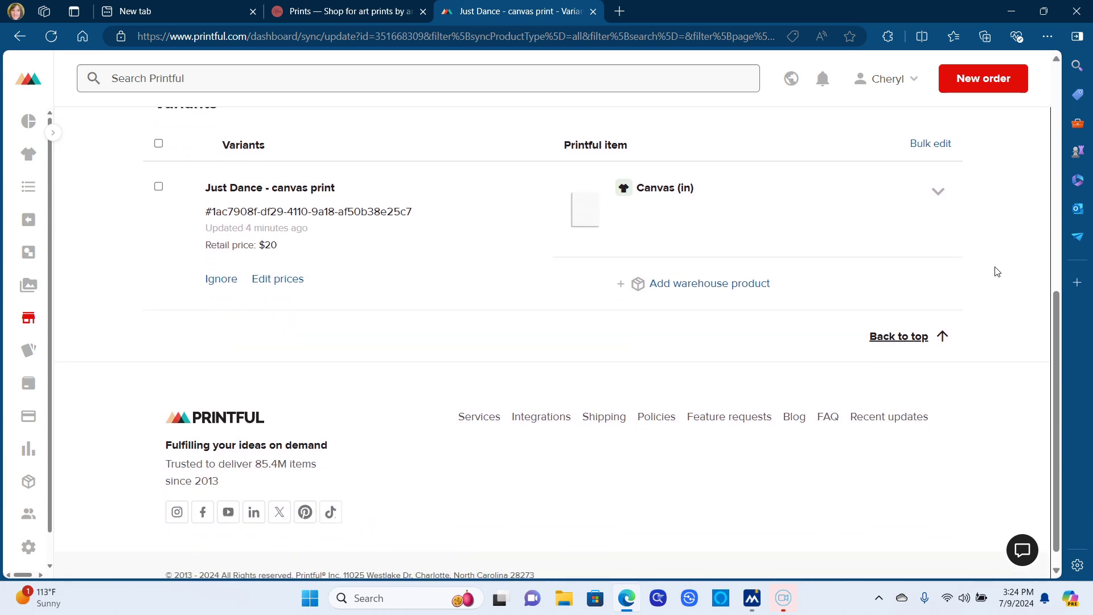
pyautogui.scroll(10, 998, 271)
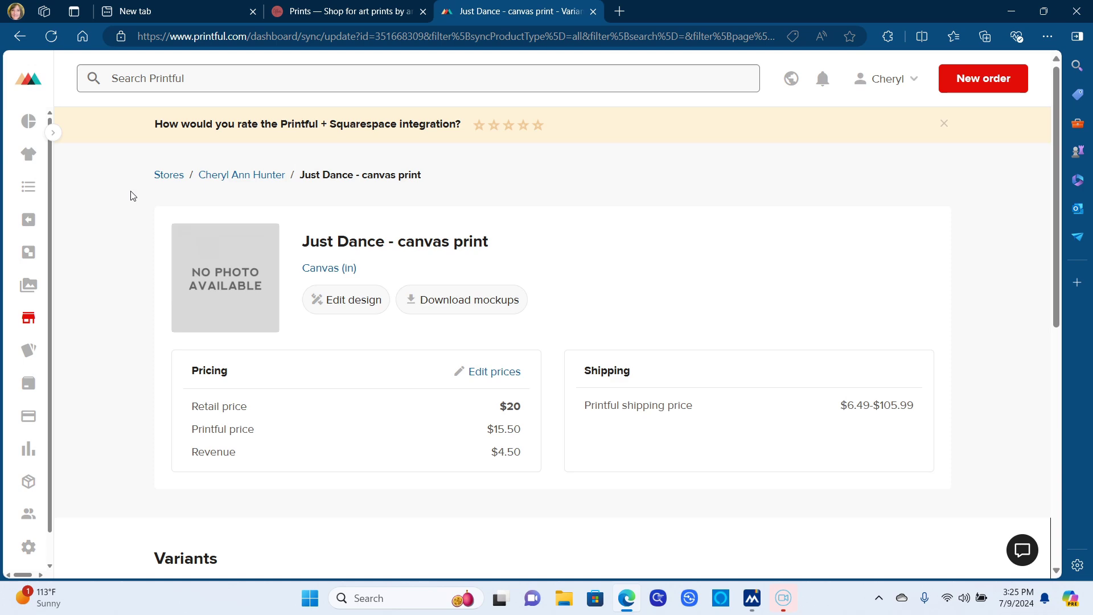
# Back in Squarespace, return to the Pages panel and open the unlinked Home page.
pyautogui.click(352, 11)
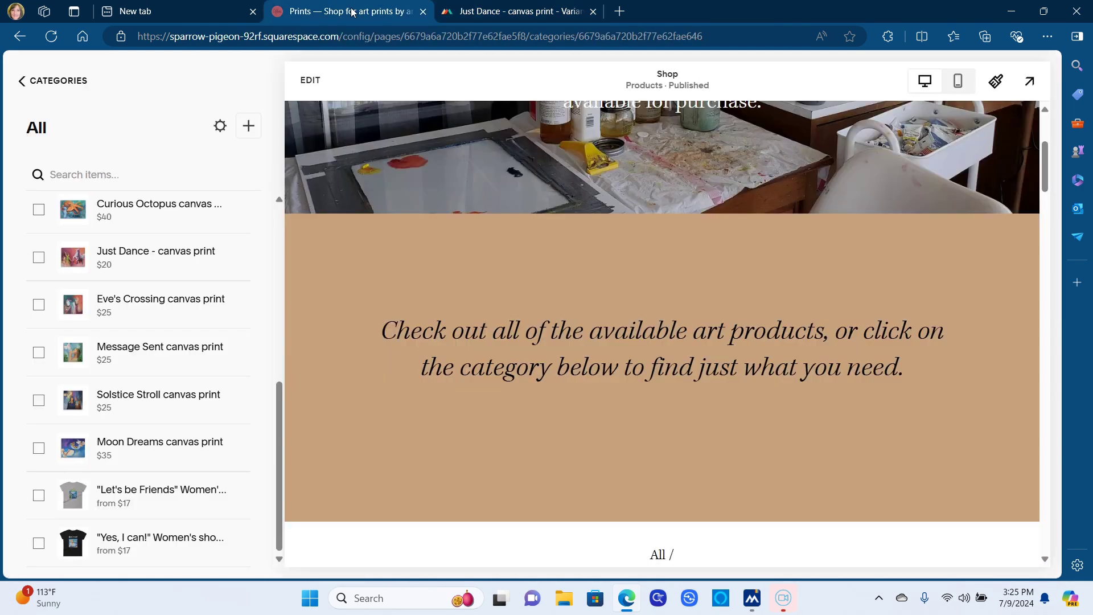
pyautogui.click(59, 81)
pyautogui.click(59, 82)
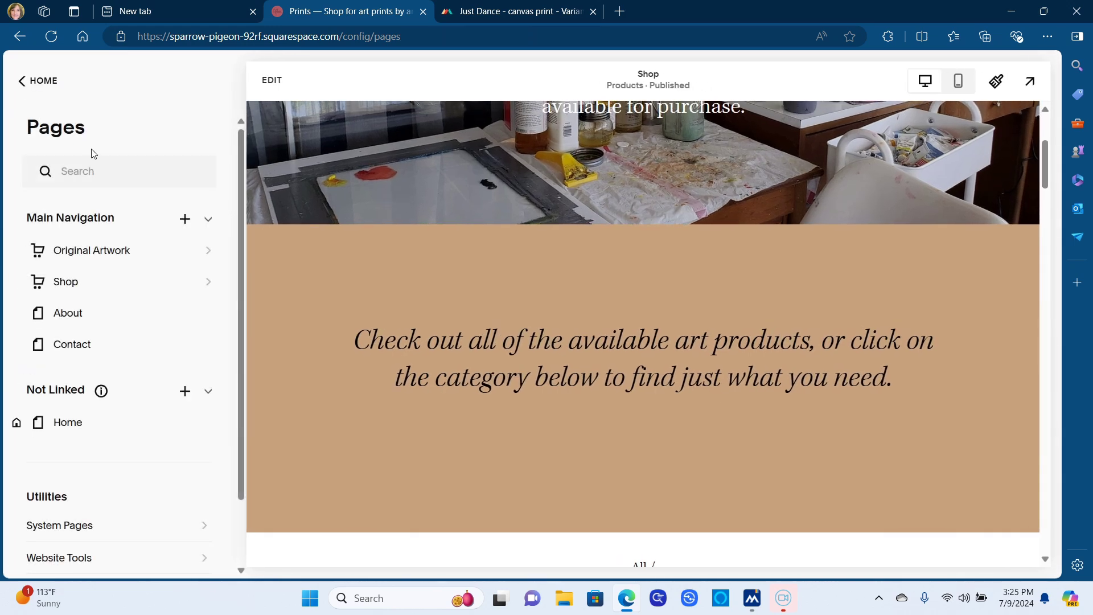
pyautogui.click(73, 422)
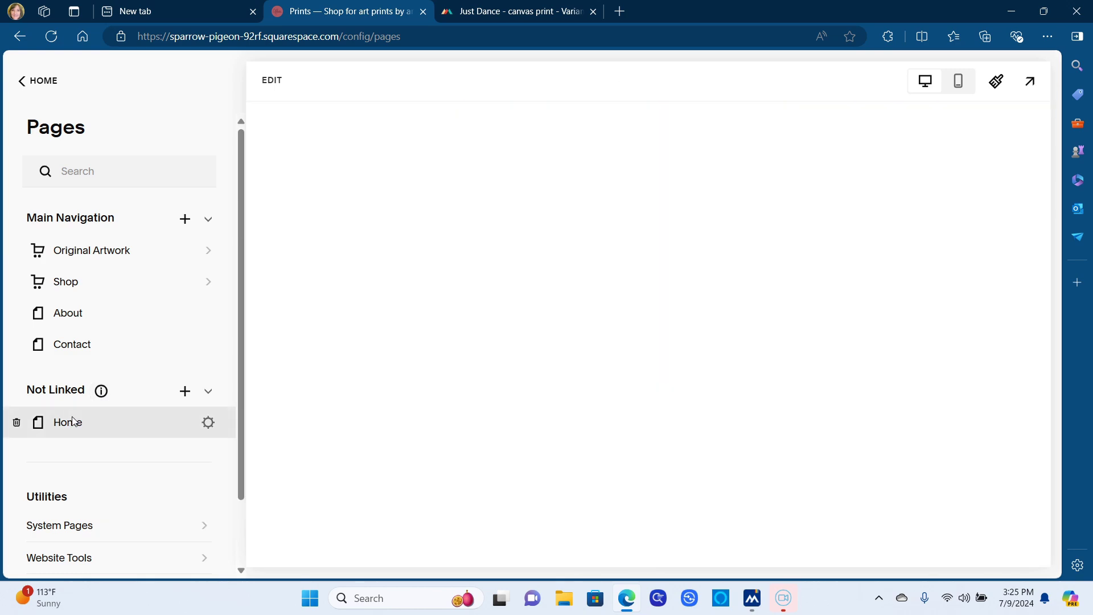